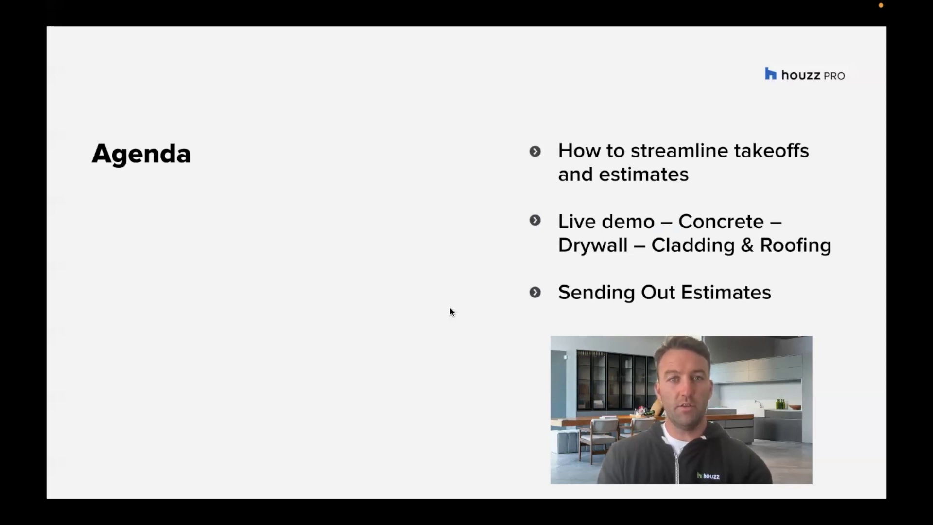
# Step: Return from the agenda slides to the takeoff of Imperial_archs_pdf.pdf
pyautogui.hotkey('alt', 'Tab')
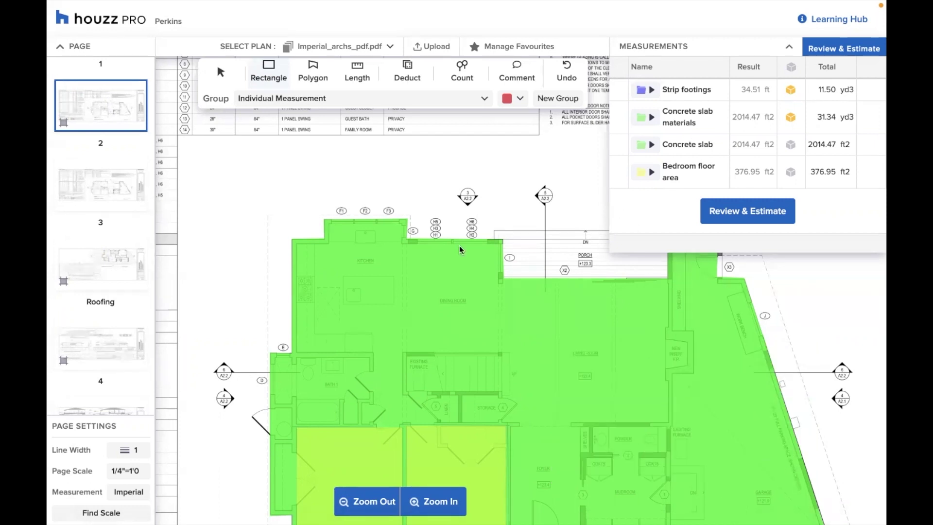
pyautogui.scroll(-3, 459, 247)
pyautogui.hscroll(2, 460, 247)
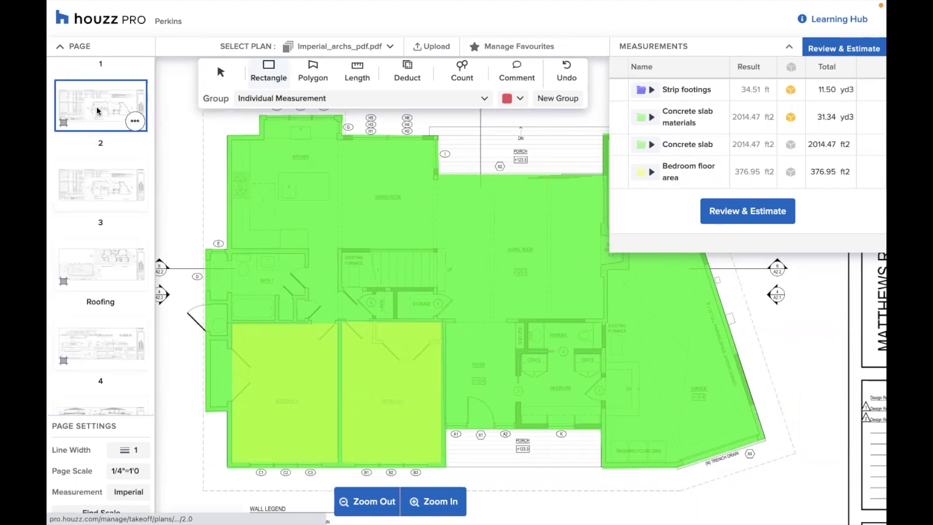
pyautogui.scroll(1, 99, 111)
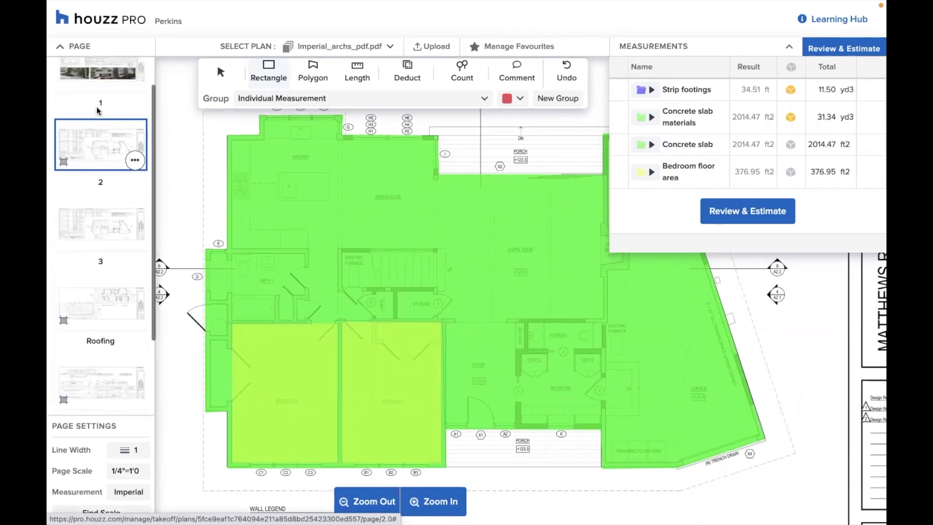
pyautogui.scroll(-1, 98, 111)
pyautogui.scroll(-1, 97, 111)
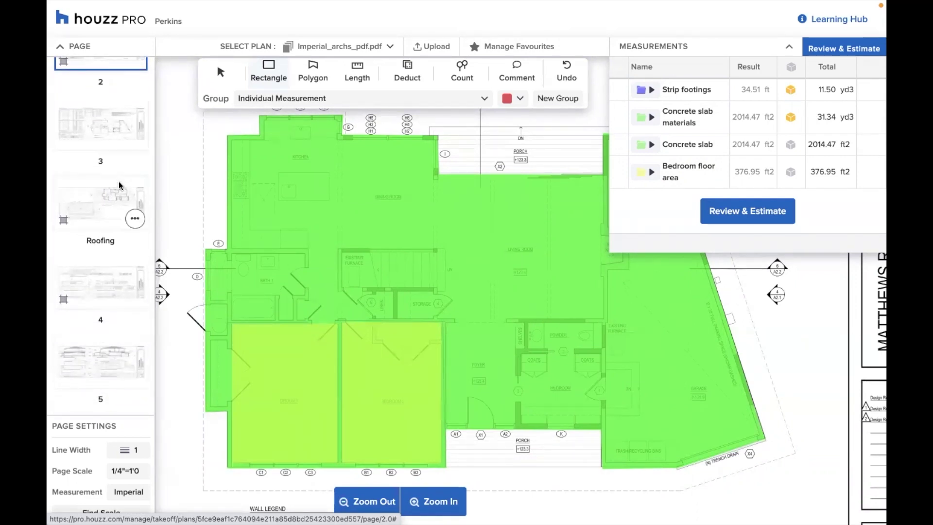
pyautogui.moveTo(111, 136)
pyautogui.scroll(1, 107, 146)
pyautogui.moveTo(84, 246)
pyautogui.scroll(2, 84, 243)
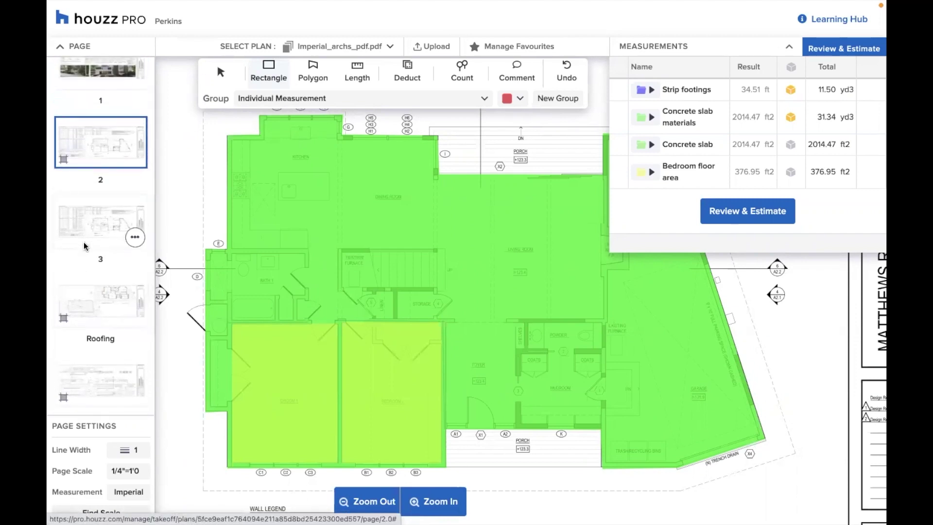
pyautogui.moveTo(100, 363)
pyautogui.scroll(1, 101, 365)
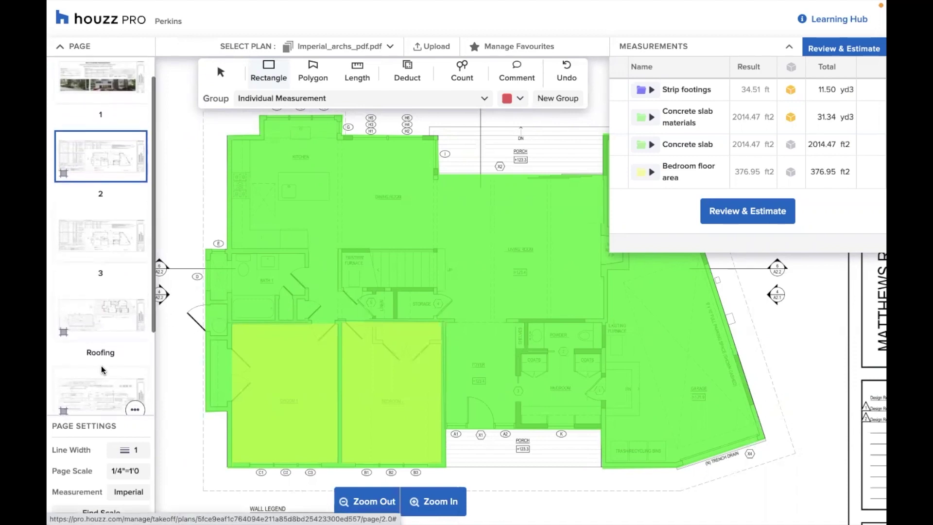
pyautogui.click(124, 449)
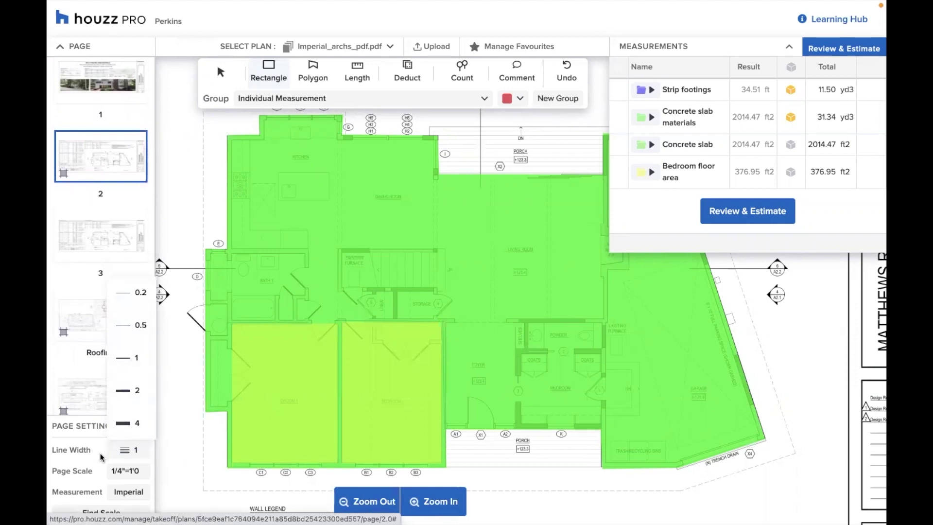
pyautogui.click(154, 474)
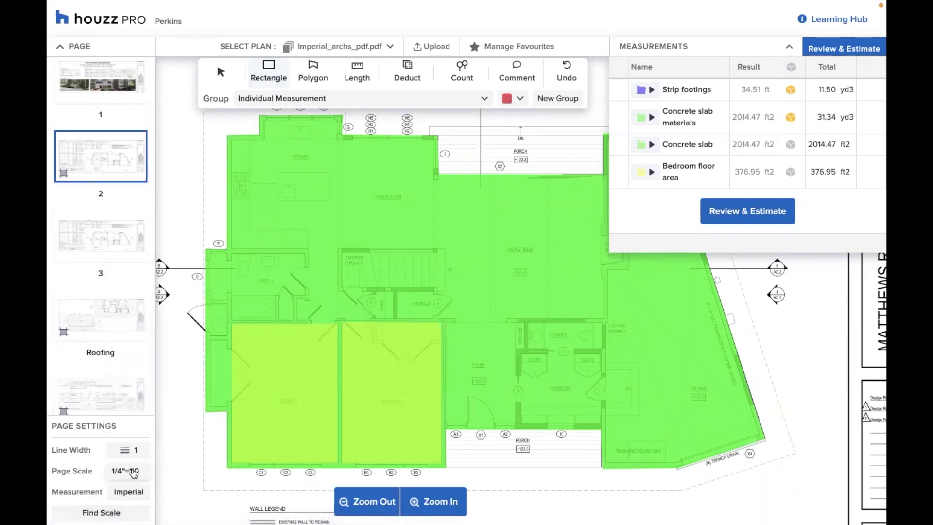
pyautogui.scroll(-3, 302, 391)
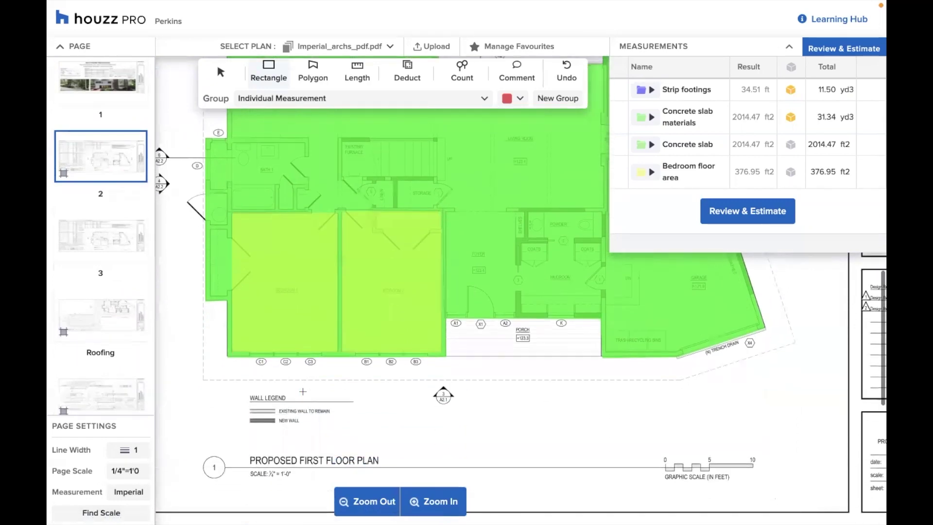
pyautogui.scroll(-1, 303, 391)
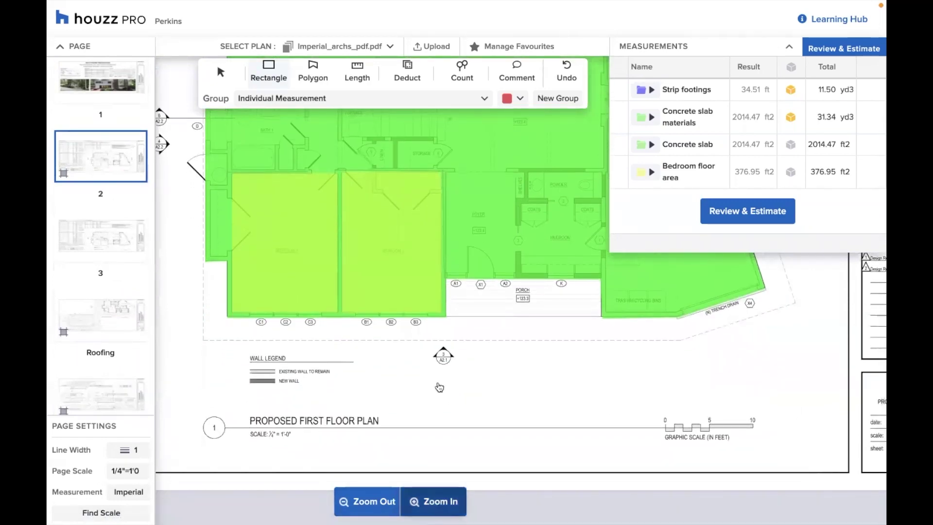
pyautogui.scroll(3, 439, 387)
pyautogui.scroll(-5, 439, 387)
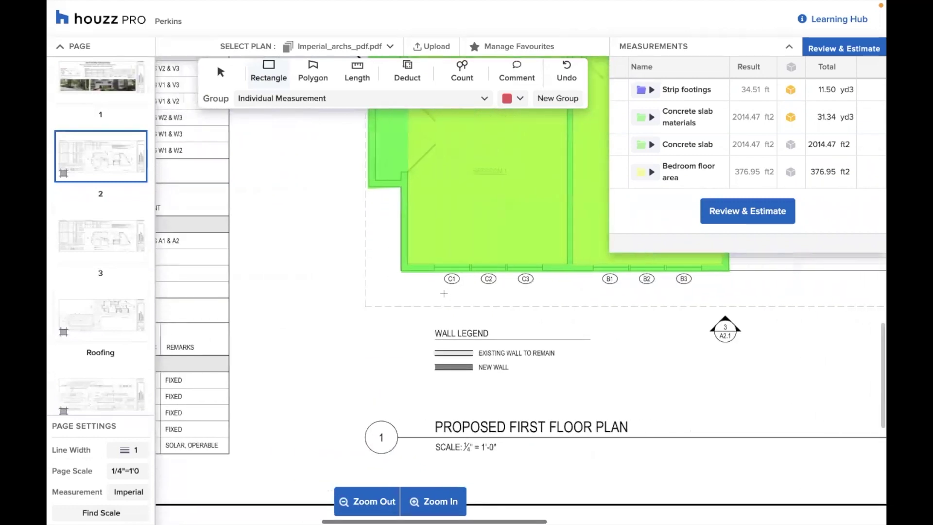
pyautogui.hscroll(3, 444, 293)
pyautogui.scroll(-1, 443, 293)
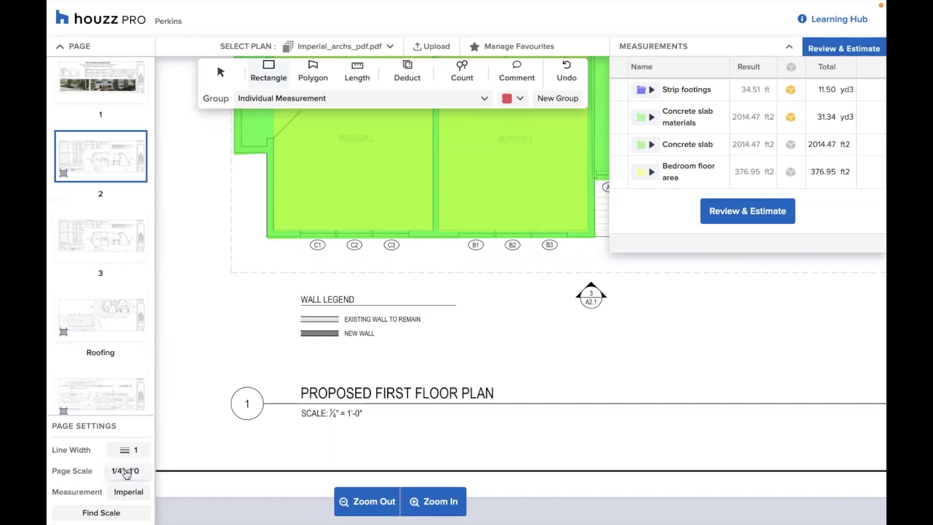
pyautogui.click(126, 472)
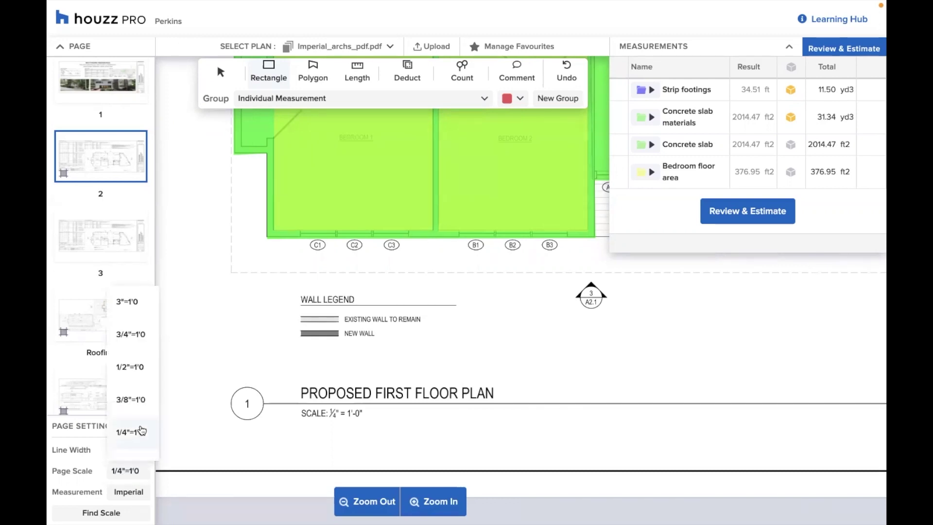
pyautogui.scroll(-2, 135, 305)
pyautogui.scroll(-10, 135, 305)
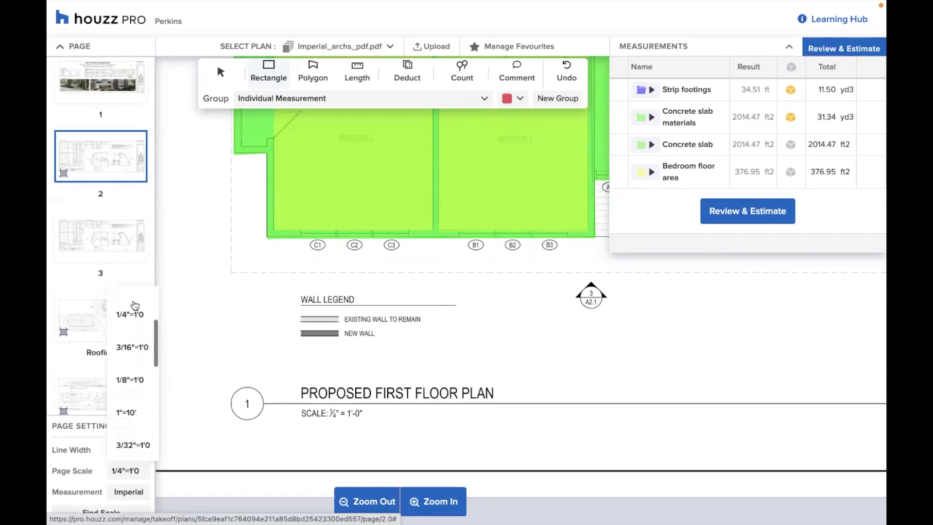
pyautogui.scroll(12, 135, 305)
pyautogui.click(131, 474)
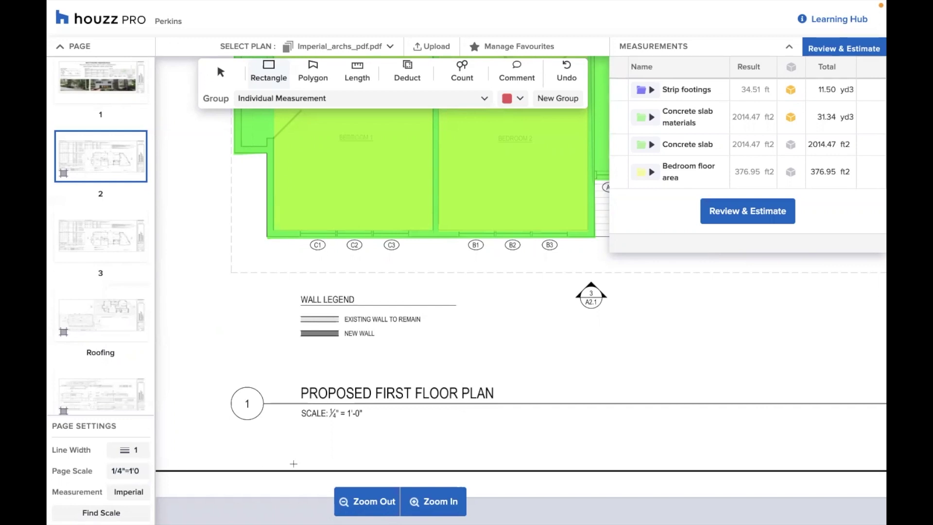
pyautogui.scroll(7, 294, 463)
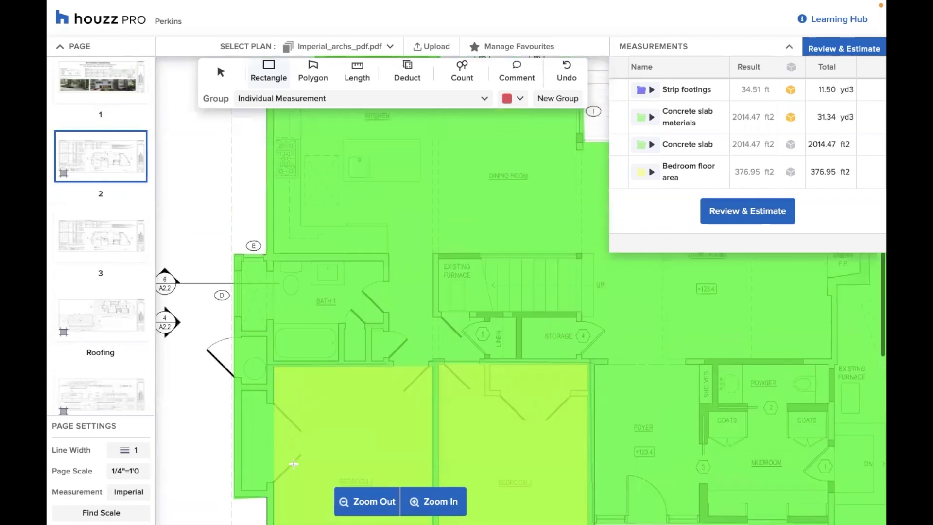
pyautogui.click(372, 500)
pyautogui.scroll(2, 392, 361)
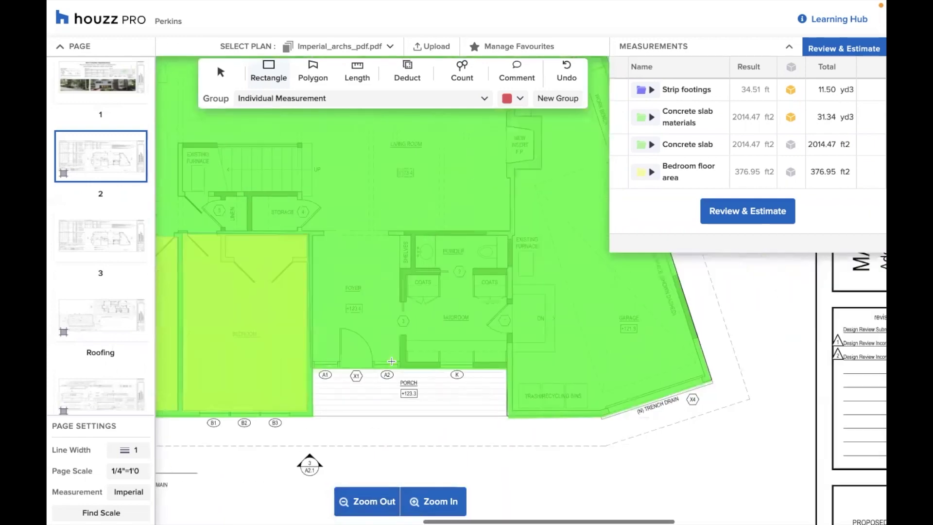
pyautogui.hscroll(5, 601, 262)
pyautogui.click(380, 502)
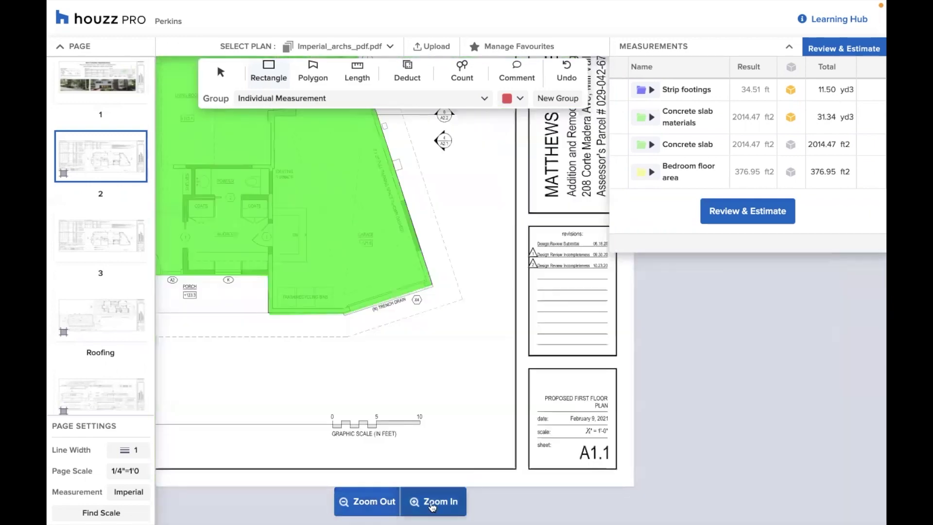
pyautogui.click(432, 503)
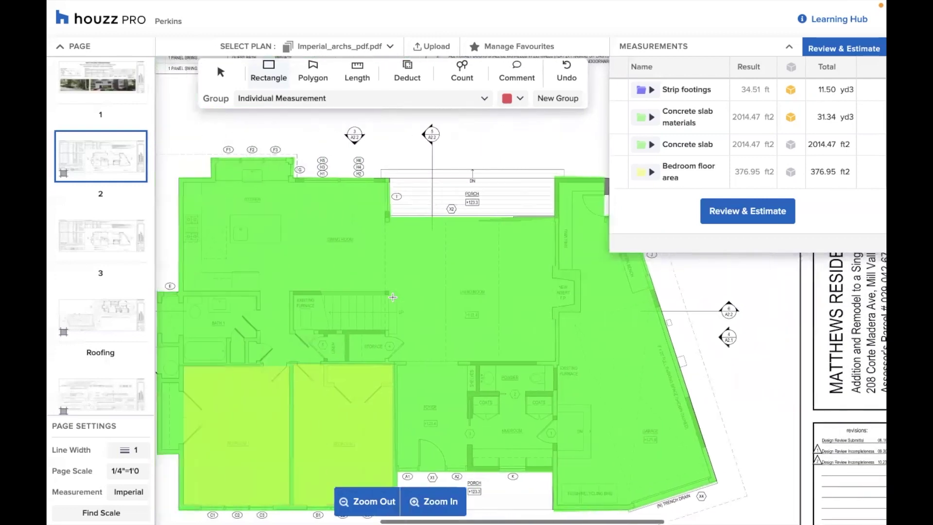
pyautogui.hscroll(-3, 392, 296)
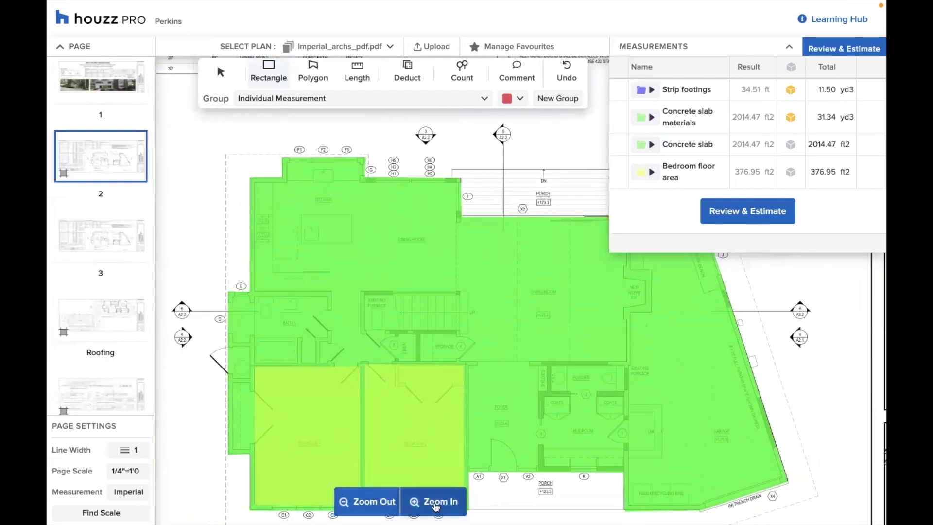
pyautogui.scroll(-1, 388, 379)
pyautogui.hscroll(1, 389, 379)
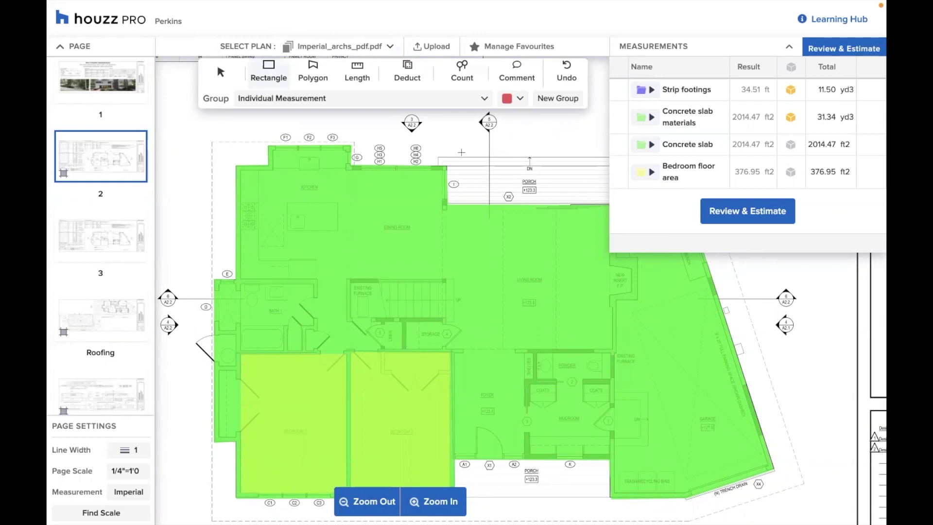
pyautogui.click(345, 48)
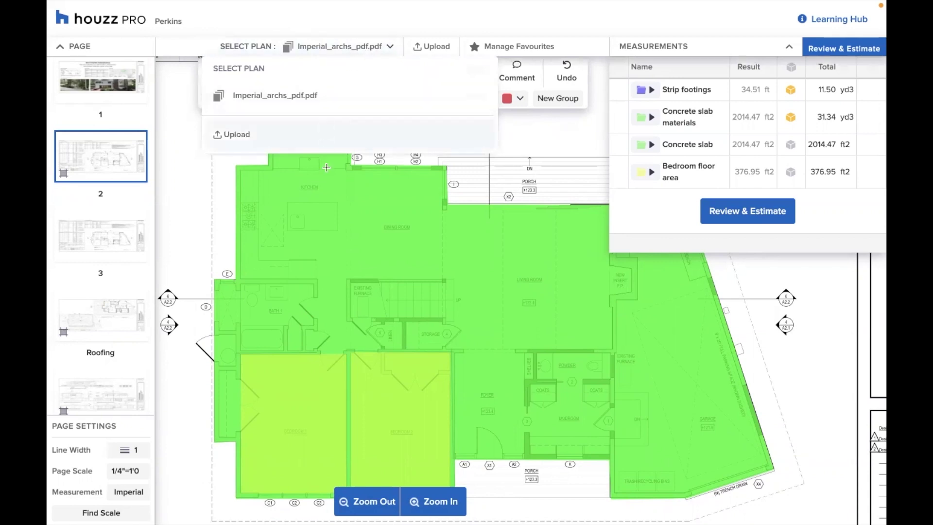
pyautogui.click(345, 46)
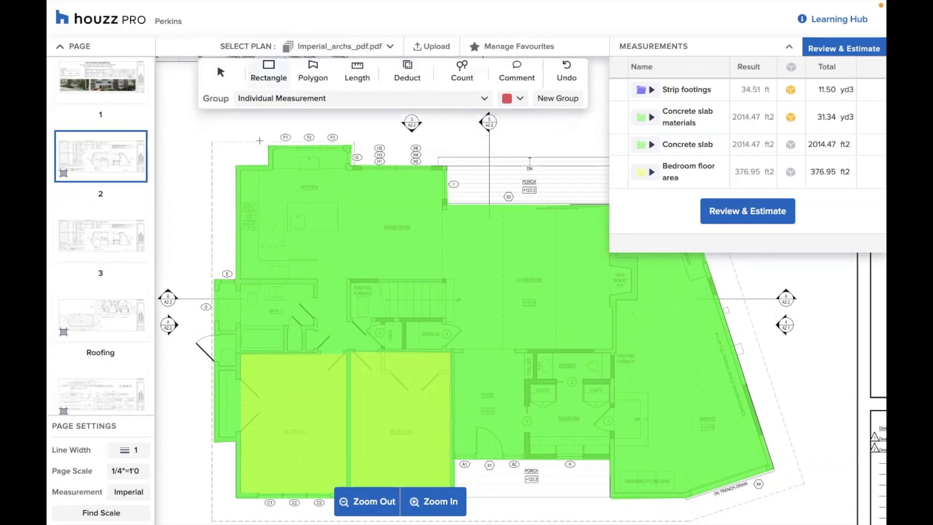
pyautogui.click(66, 49)
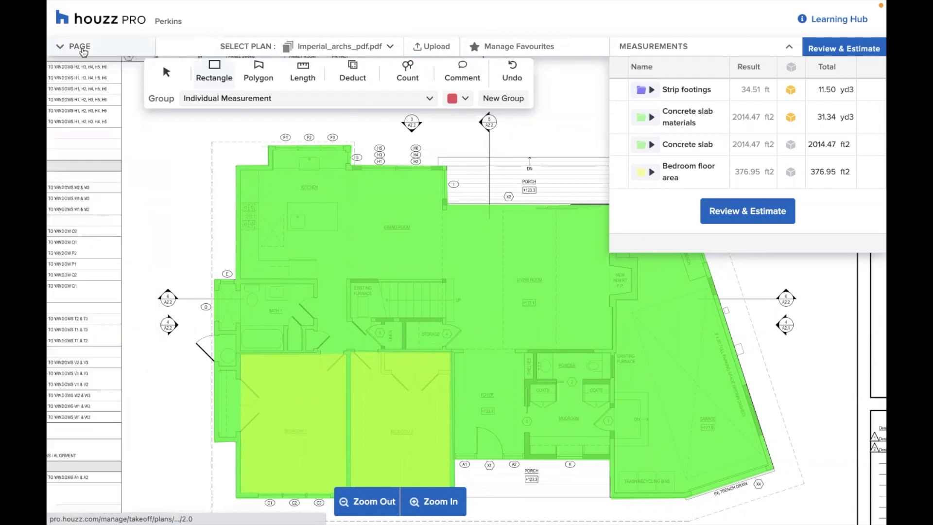
pyautogui.click(789, 47)
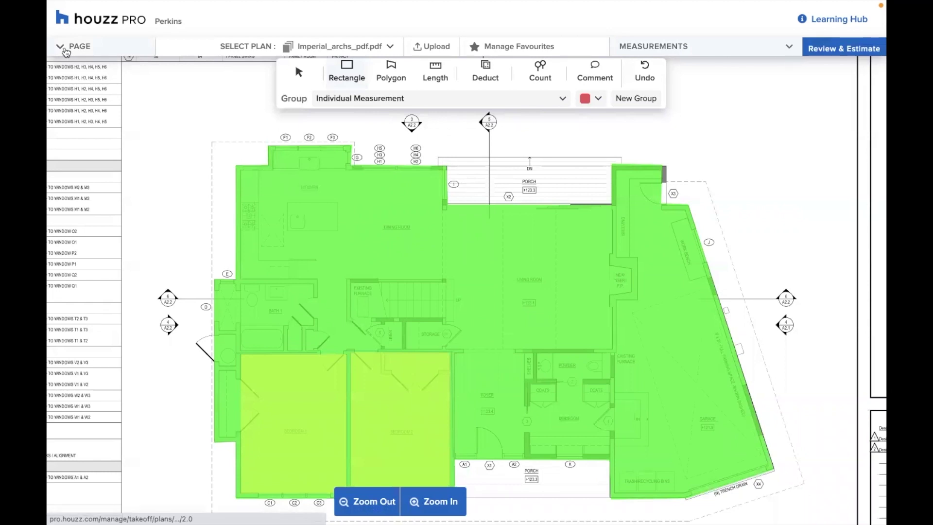
pyautogui.click(65, 51)
pyautogui.click(786, 48)
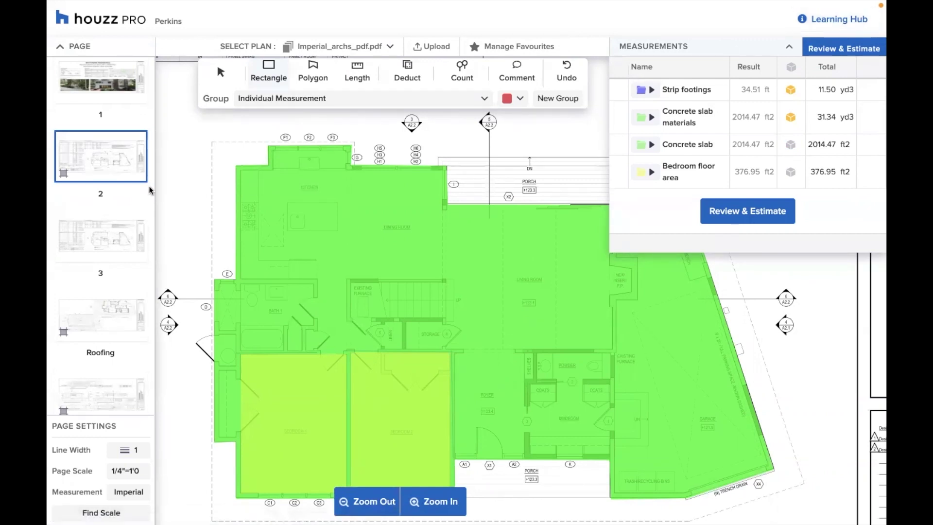
# Step: Duplicate plan page 2 as a new copied page
pyautogui.moveTo(134, 171)
pyautogui.click(136, 173)
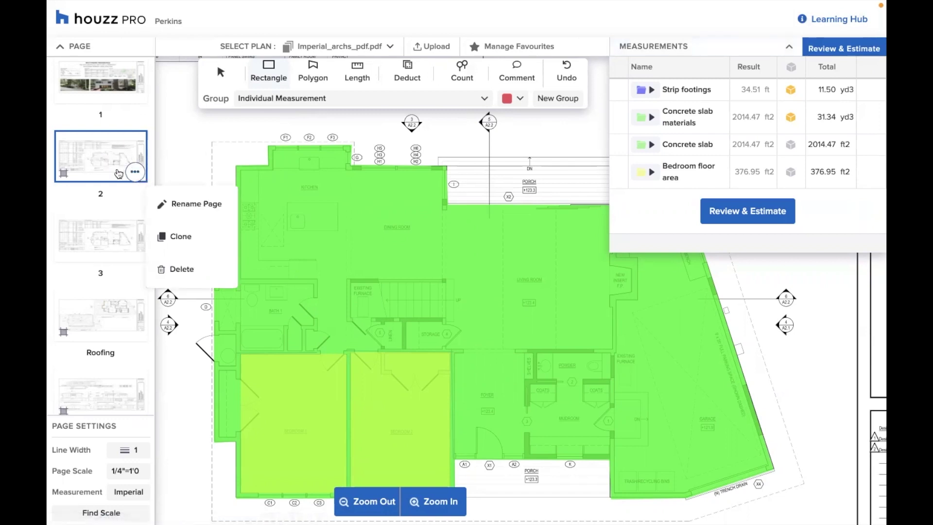
pyautogui.click(201, 237)
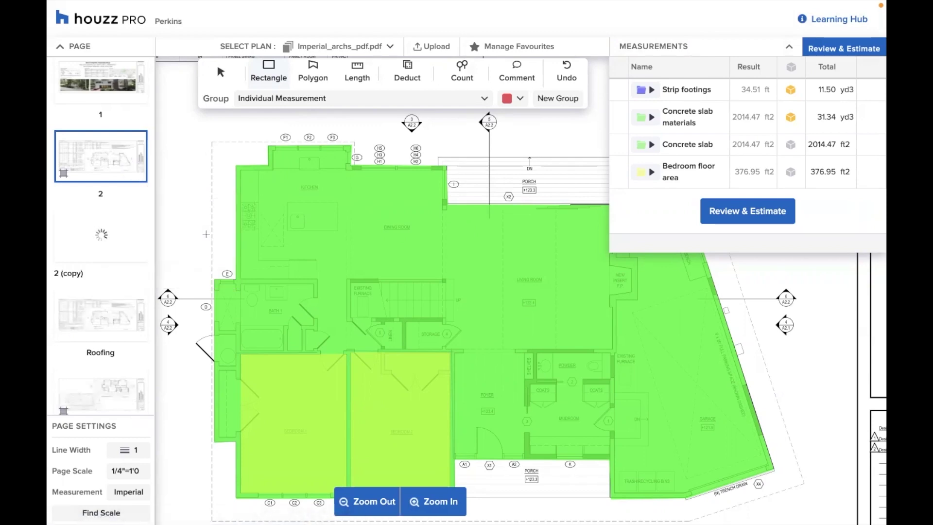
pyautogui.scroll(-1, 495, 296)
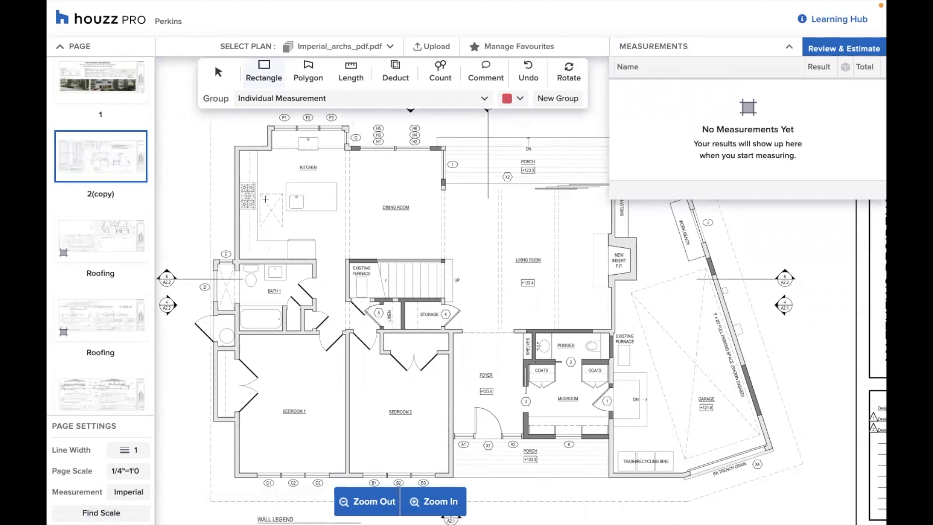
# Step: Rename the copied page '2(copy)' to 'Drywall'
pyautogui.click(134, 171)
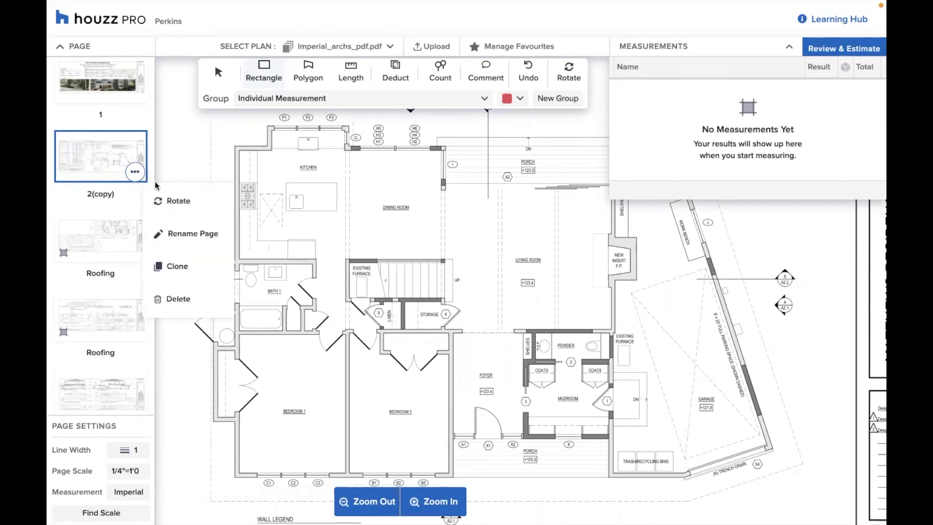
pyautogui.click(187, 238)
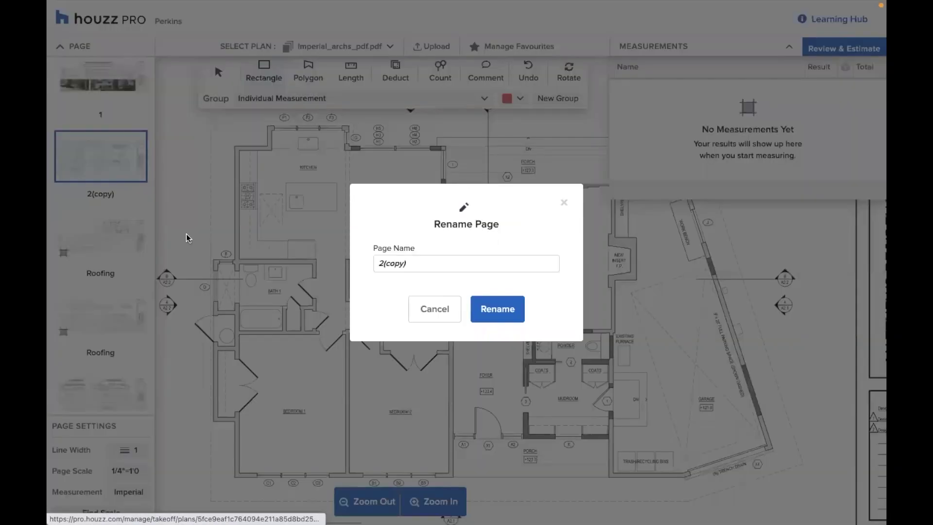
pyautogui.click(405, 263)
pyautogui.tripleClick(409, 262)
pyautogui.write('Dr')
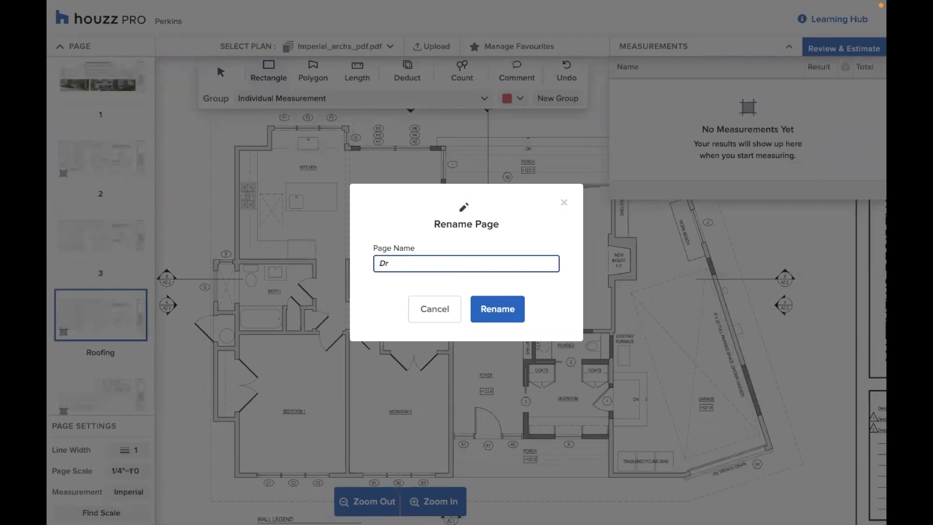
pyautogui.write('waywall')
pyautogui.click(508, 312)
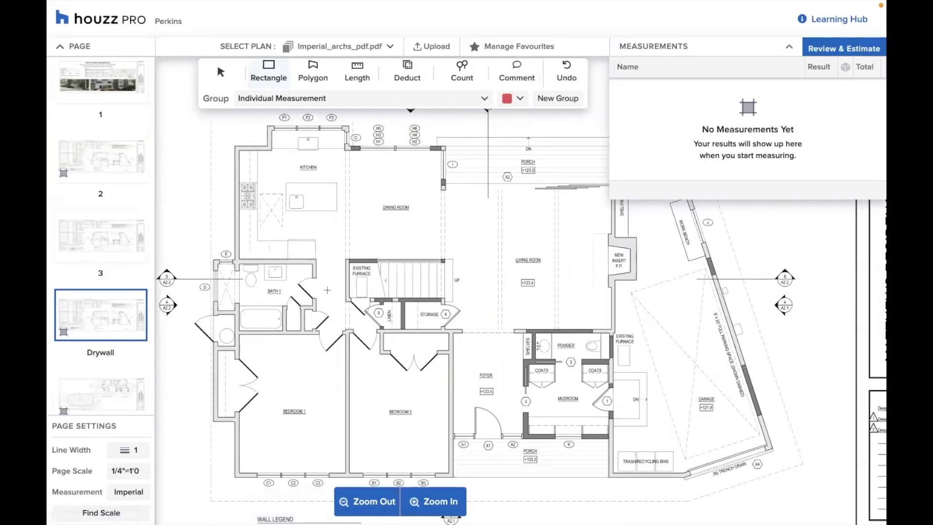
pyautogui.scroll(1, 402, 287)
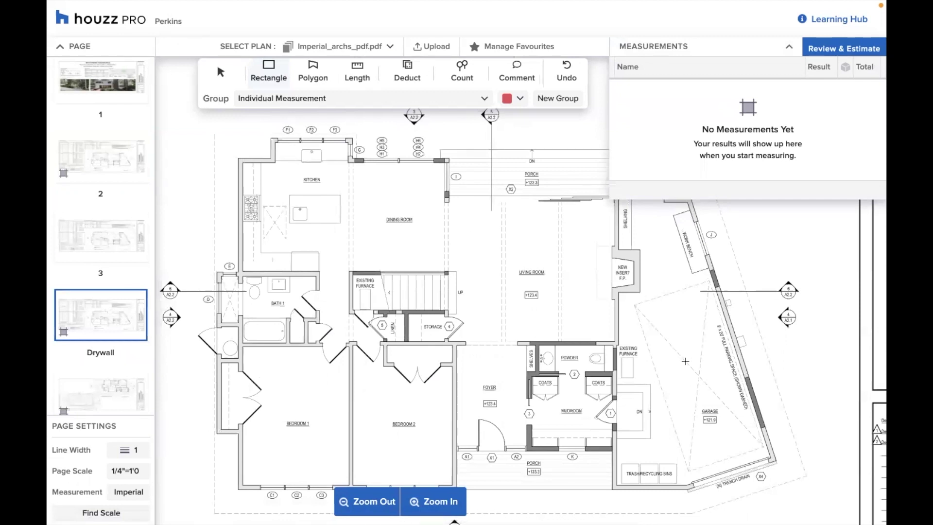
pyautogui.scroll(-2, 466, 250)
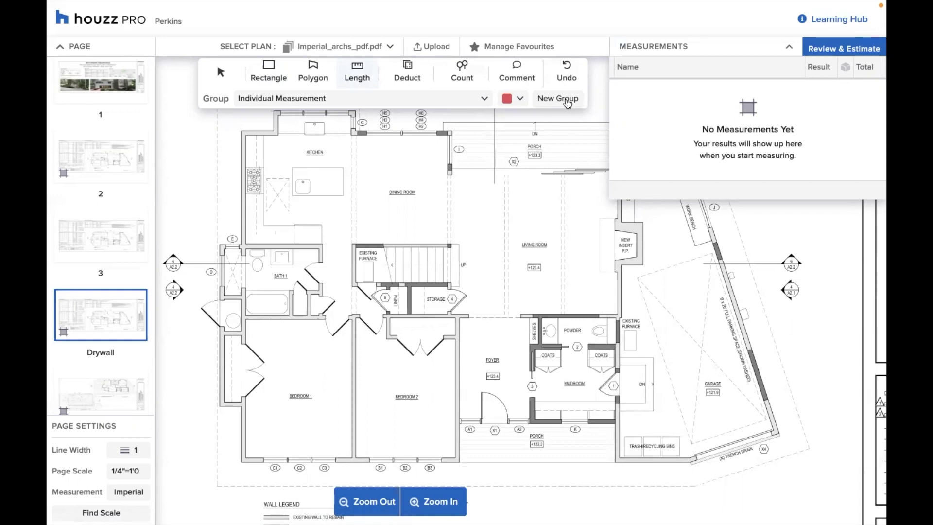
# Step: Create a blue-violet 'Drywall' measurement group and add it to favourites
pyautogui.click(567, 103)
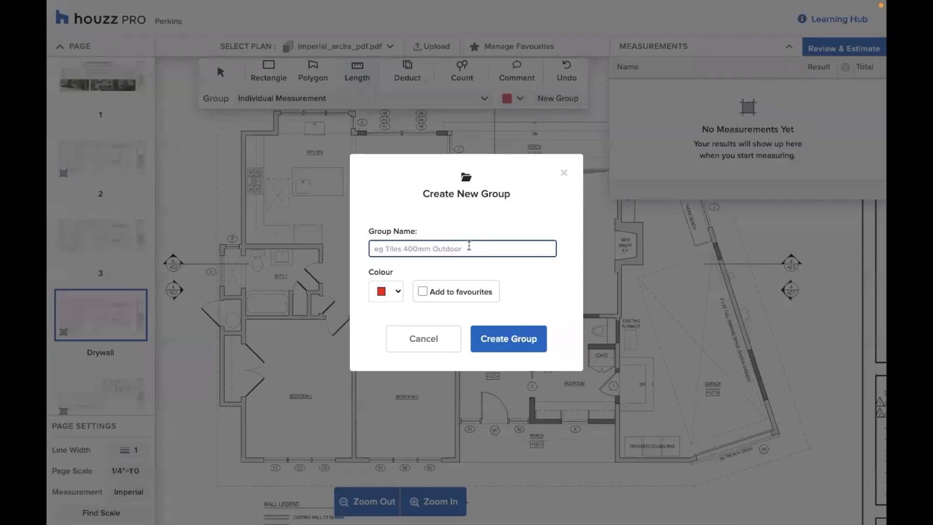
pyautogui.write('Drw')
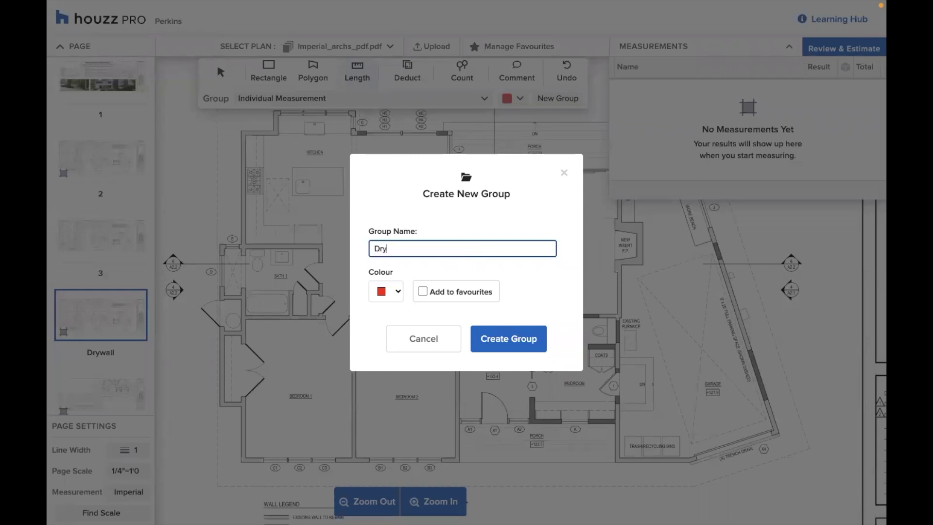
pyautogui.write('wall')
pyautogui.click(399, 291)
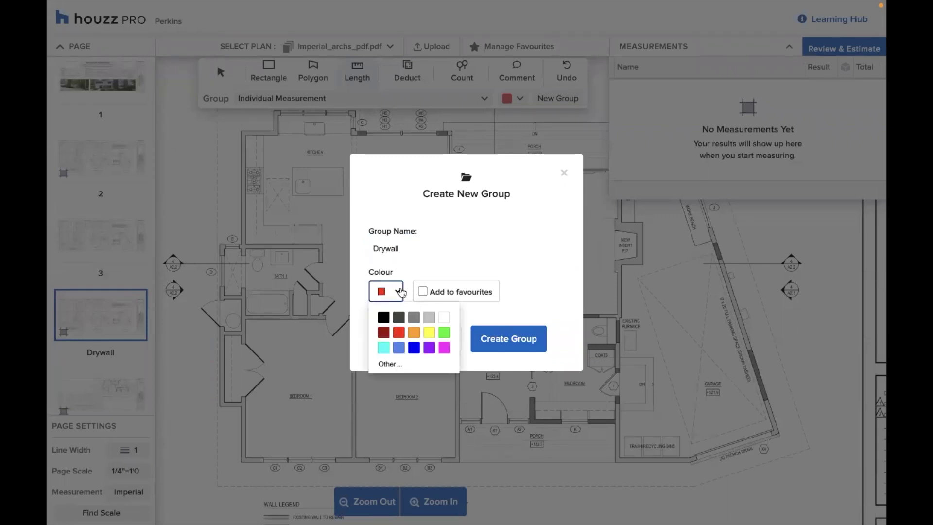
pyautogui.click(398, 348)
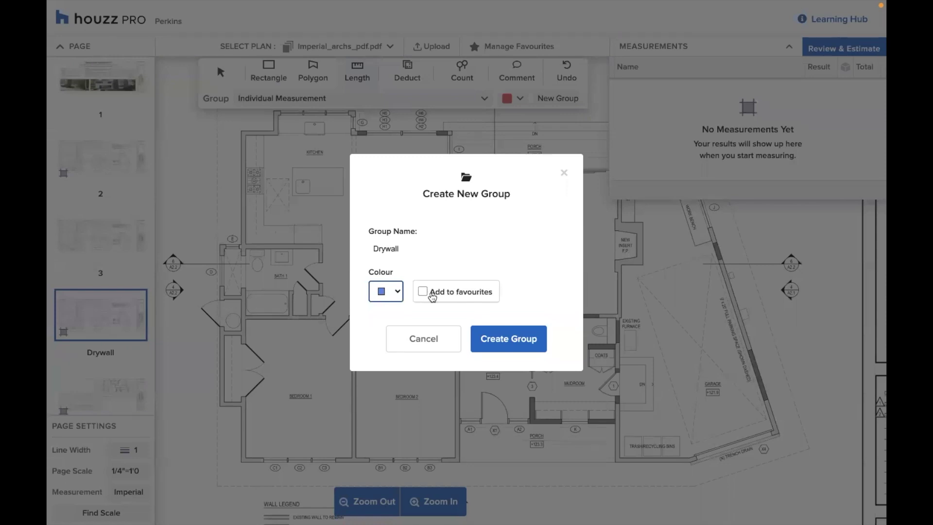
pyautogui.click(432, 296)
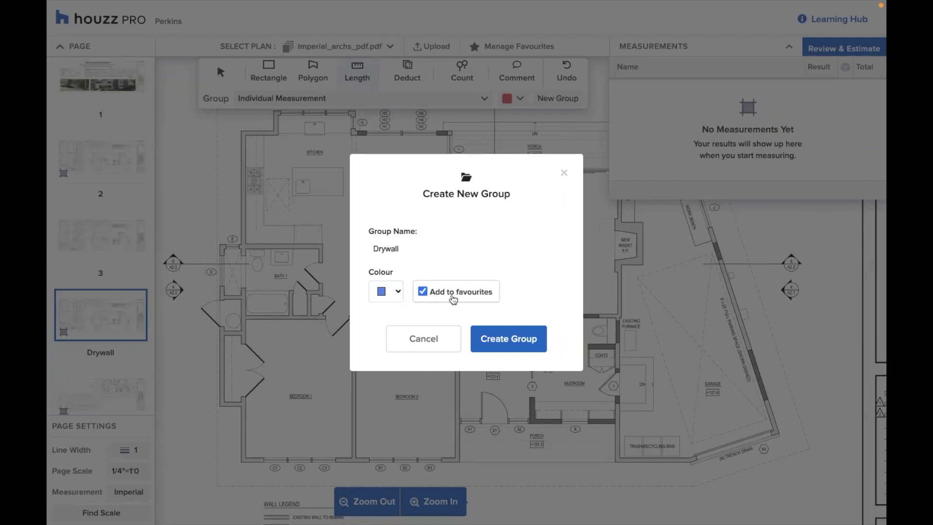
pyautogui.click(505, 345)
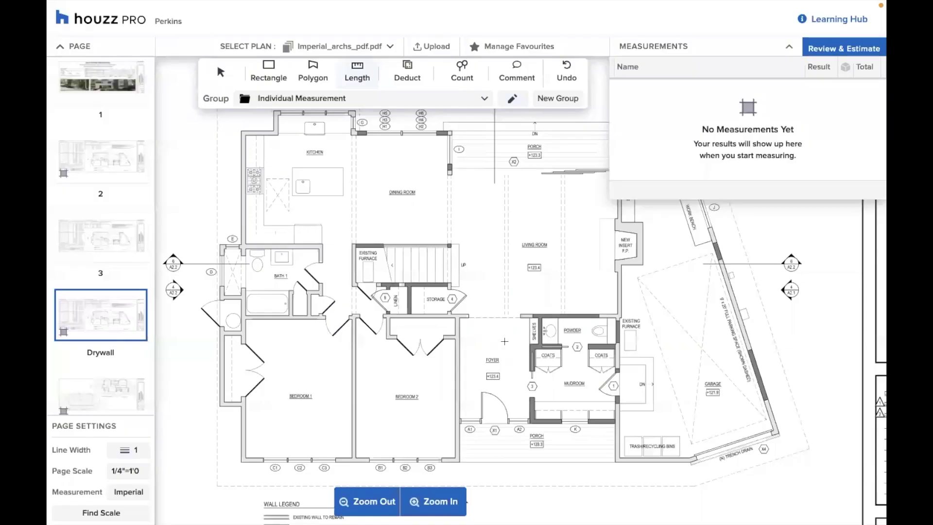
# Step: Trace the first four wall lengths, including the 4.72 ft and 16.54 ft walls
pyautogui.click(357, 73)
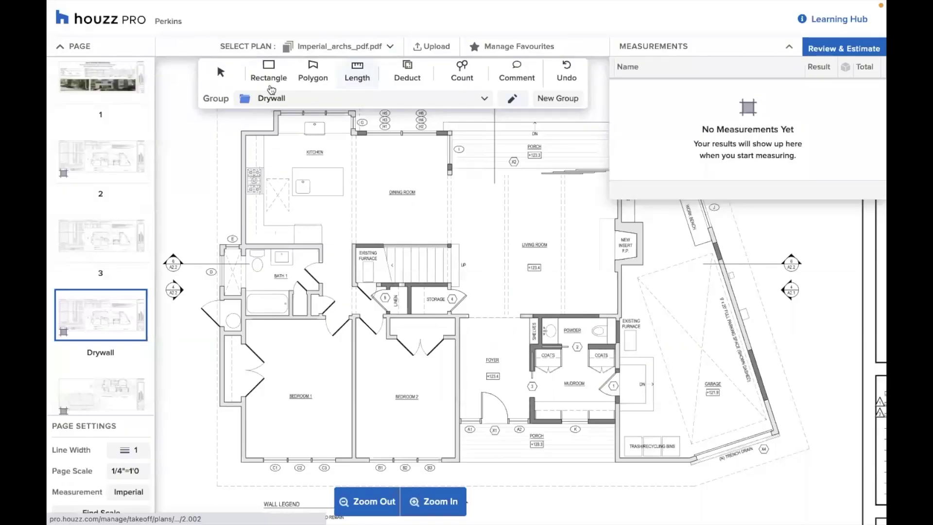
pyautogui.click(243, 132)
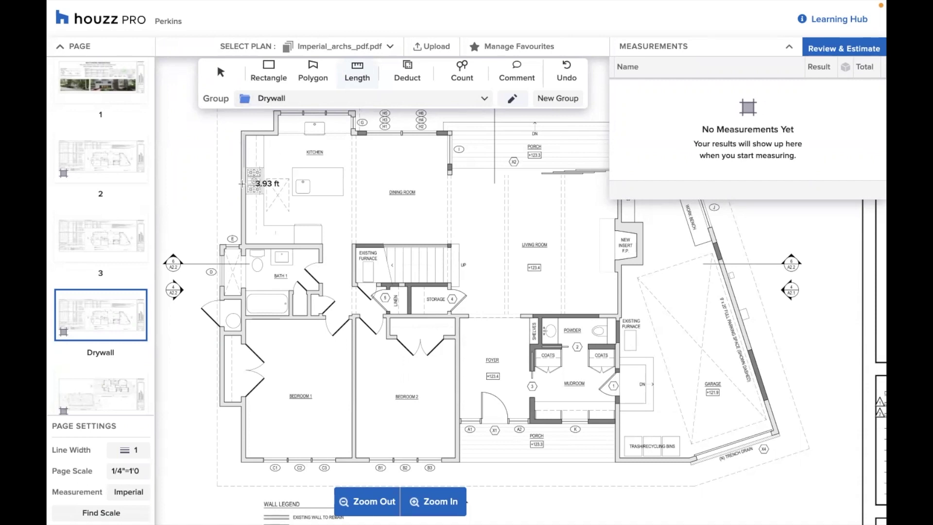
pyautogui.click(244, 244)
pyautogui.click(320, 245)
pyautogui.doubleClick(320, 261)
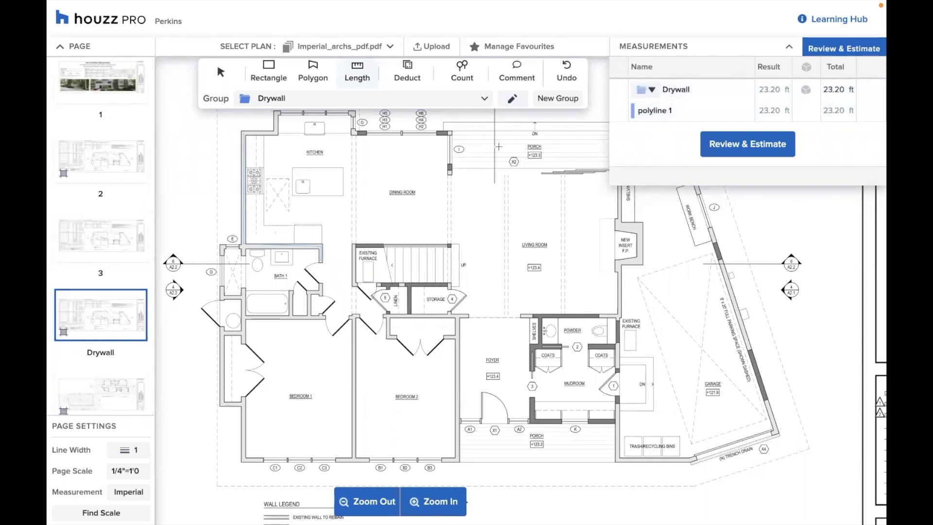
pyautogui.click(354, 245)
pyautogui.doubleClick(354, 285)
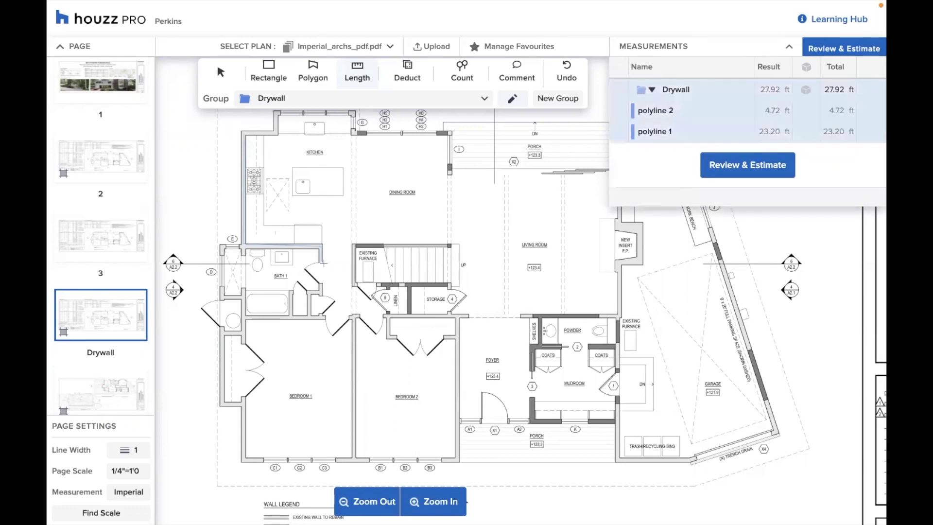
pyautogui.click(225, 284)
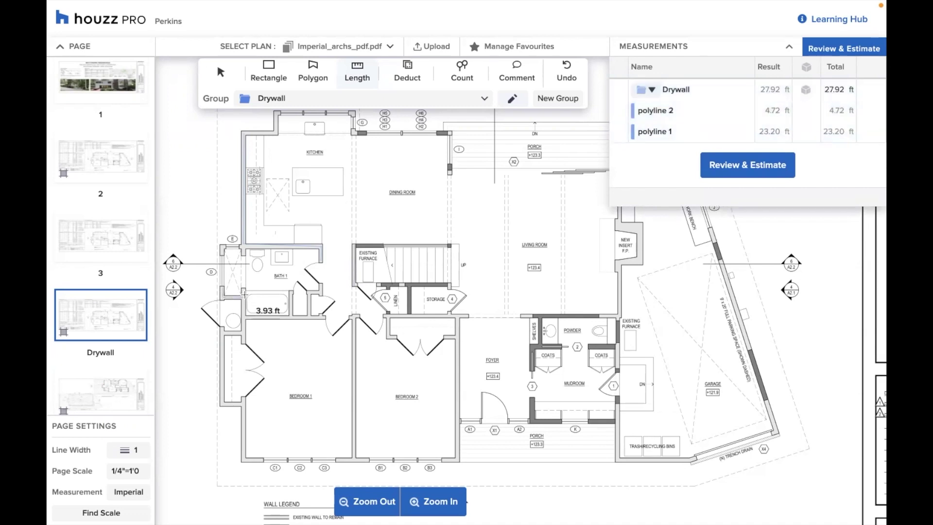
pyautogui.doubleClick(321, 319)
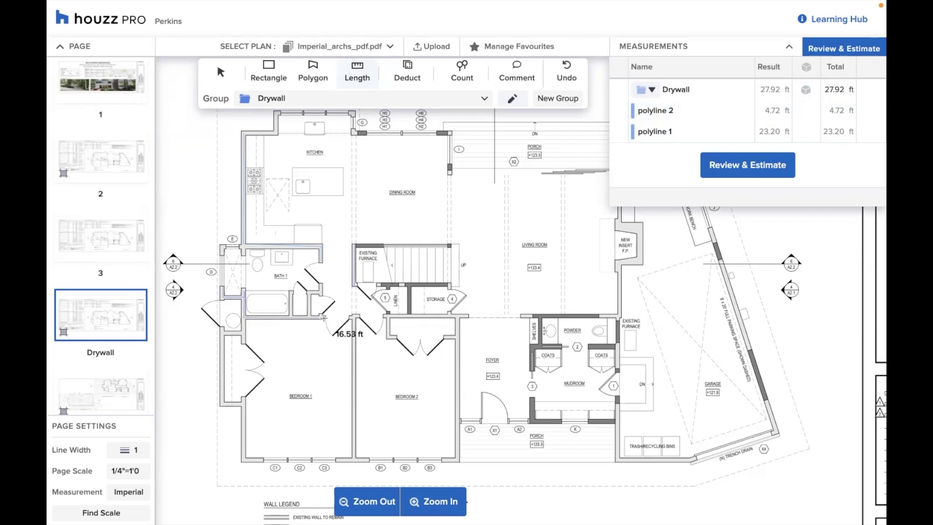
pyautogui.click(246, 319)
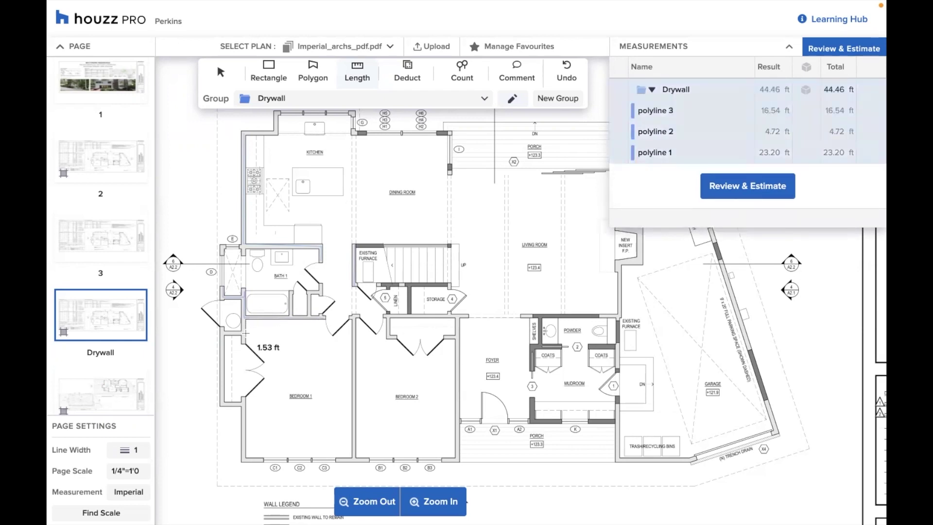
pyautogui.click(222, 334)
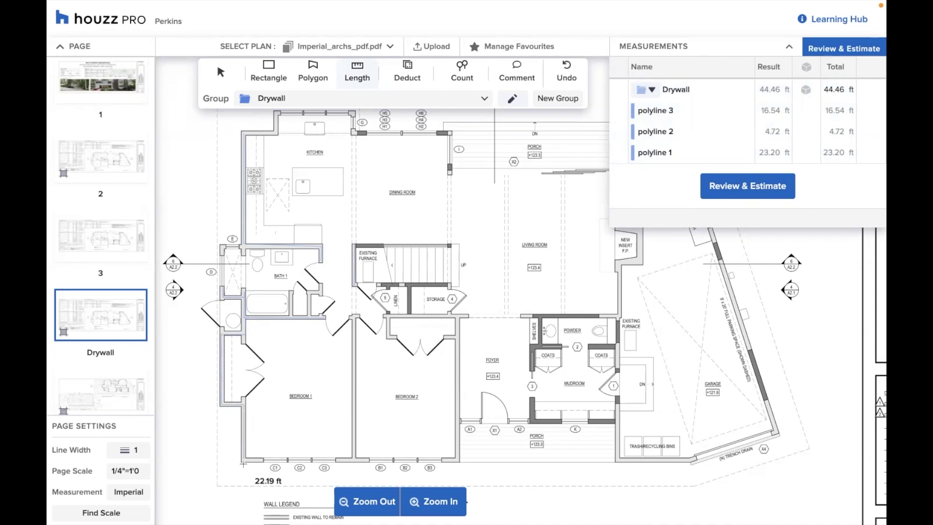
pyautogui.doubleClick(263, 461)
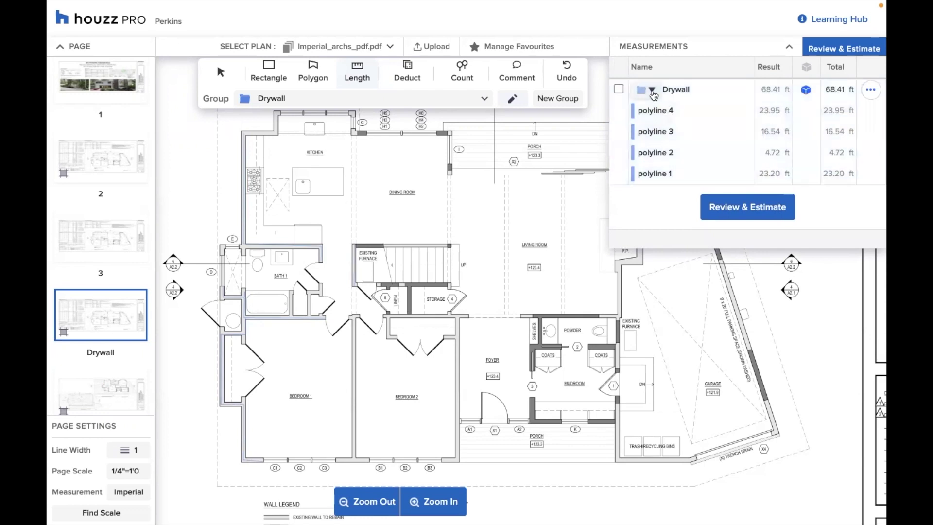
# Step: Set line width to 4 and trace the walls between the bedrooms and around Bedroom 2
pyautogui.click(651, 90)
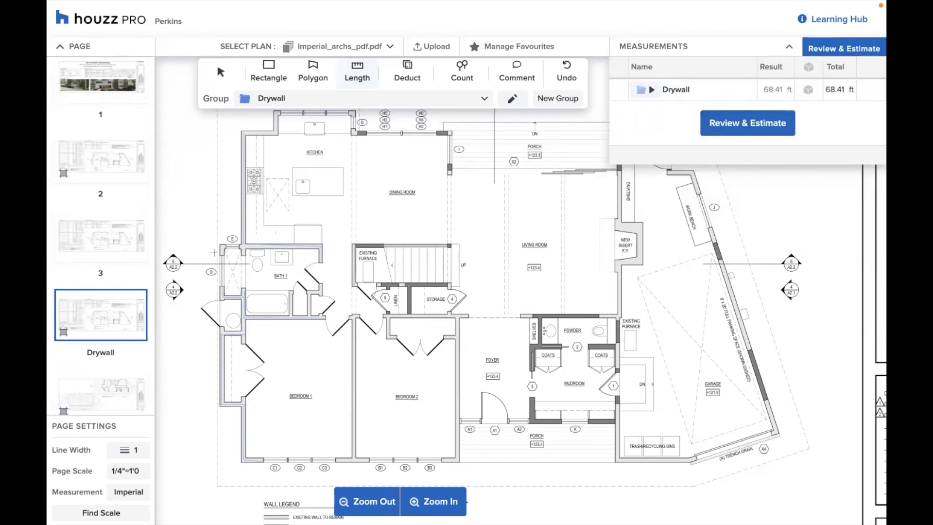
pyautogui.click(128, 449)
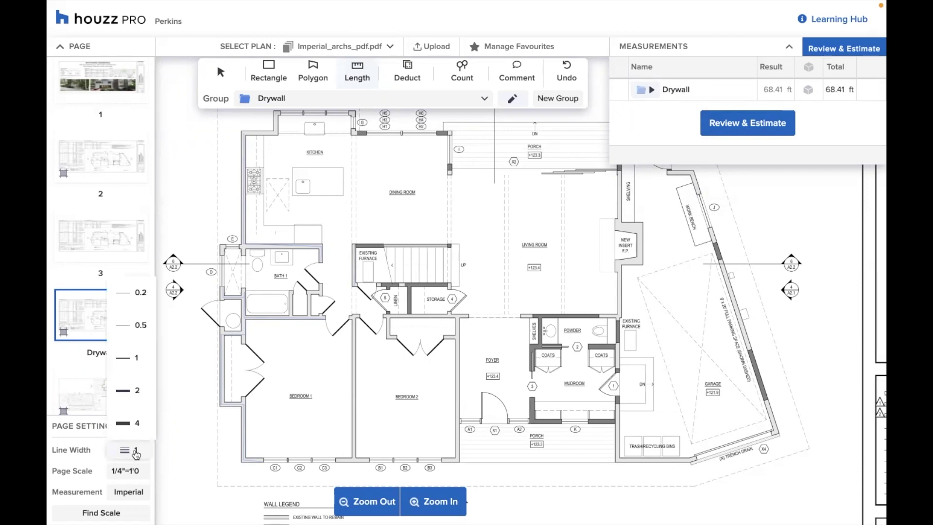
pyautogui.click(138, 423)
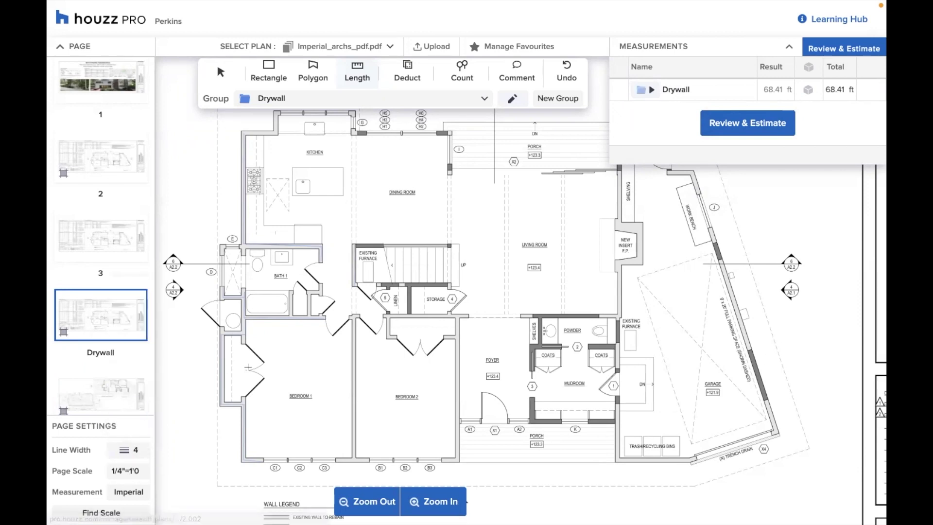
pyautogui.click(351, 315)
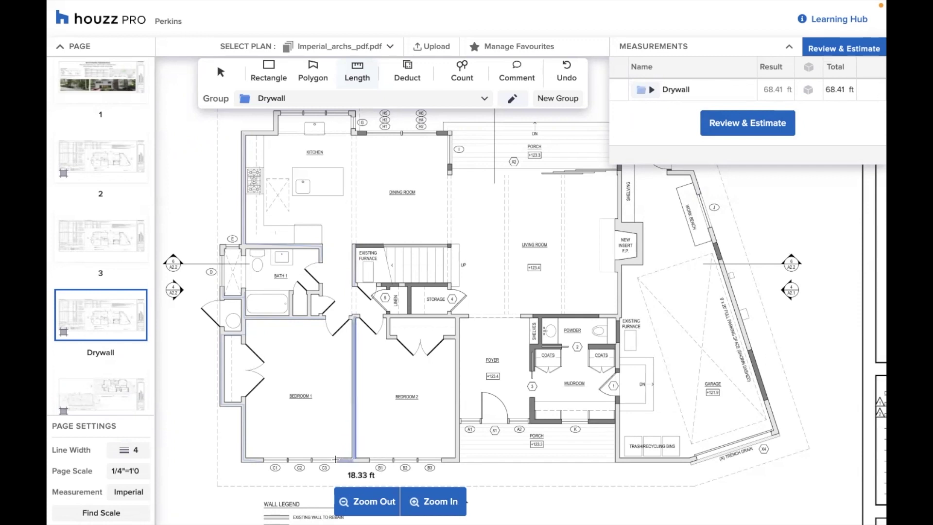
pyautogui.doubleClick(357, 459)
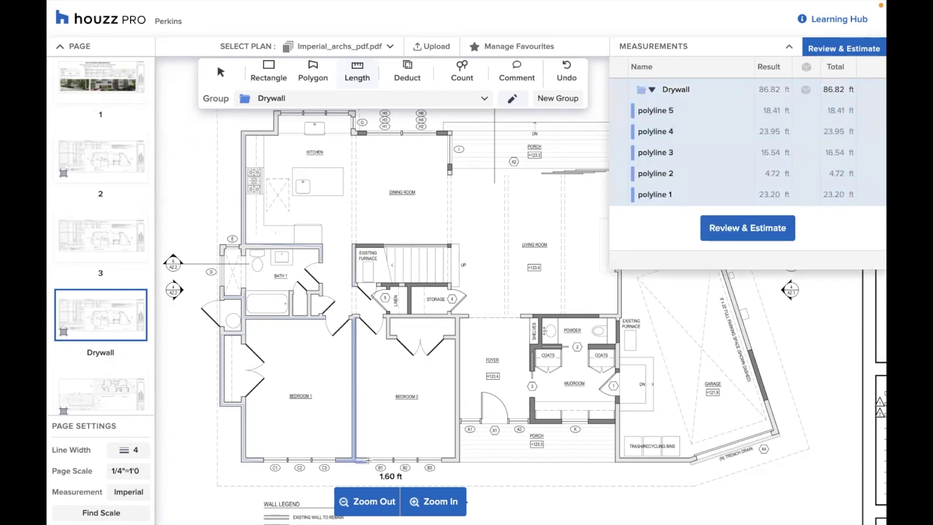
pyautogui.click(440, 460)
pyautogui.click(457, 458)
pyautogui.click(457, 317)
pyautogui.click(389, 318)
pyautogui.click(388, 339)
pyautogui.doubleClick(395, 339)
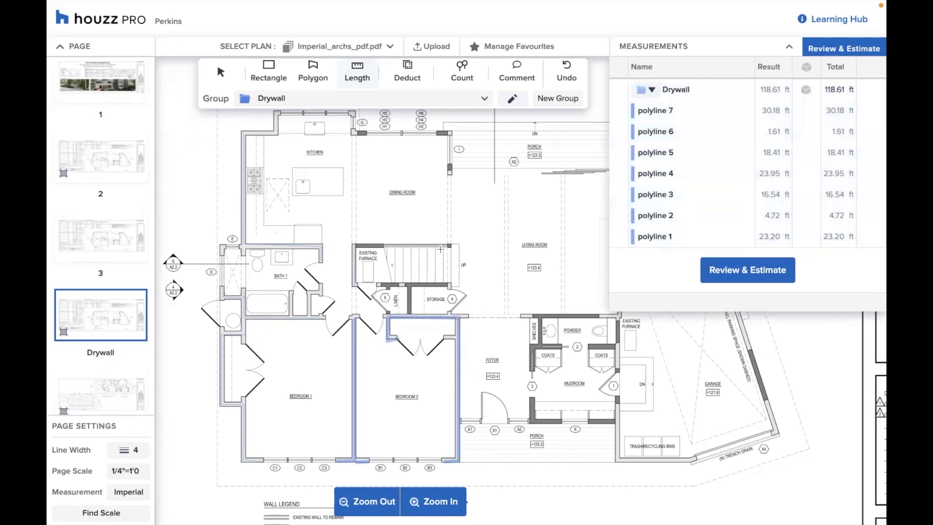
# Step: Collapse the Drywall group so only its 118.61 ft total shows
pyautogui.scroll(1, 342, 242)
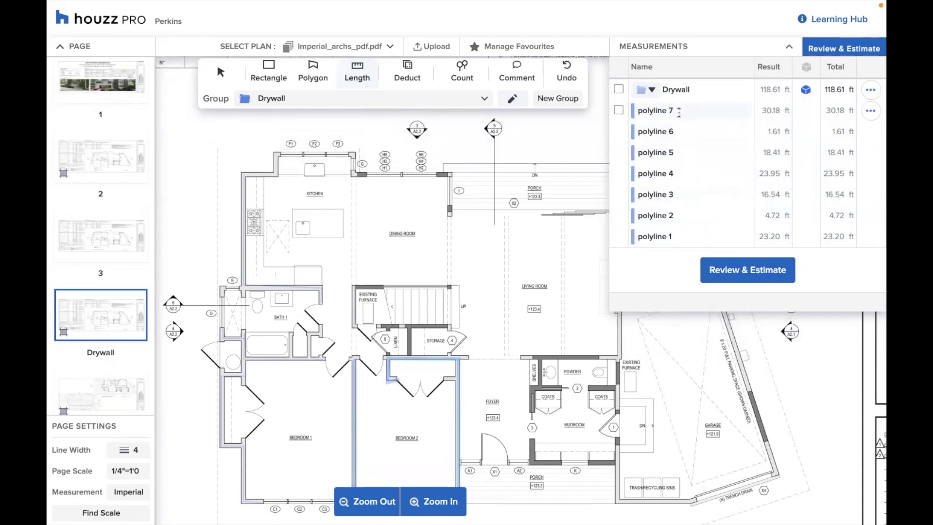
pyautogui.click(651, 90)
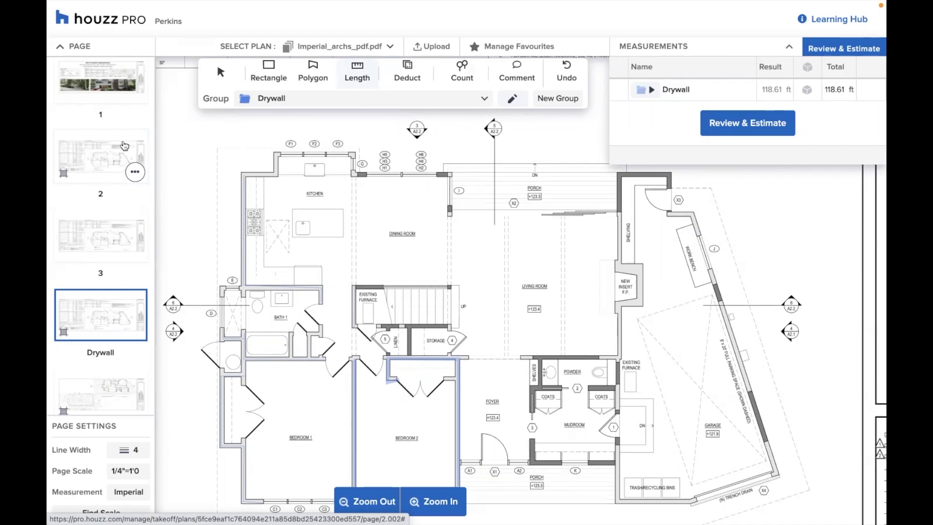
pyautogui.click(651, 90)
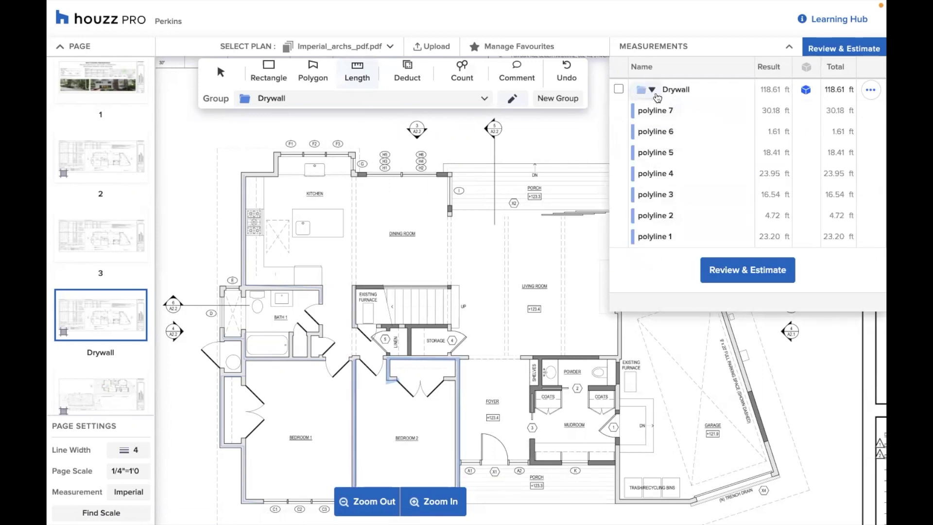
pyautogui.click(651, 91)
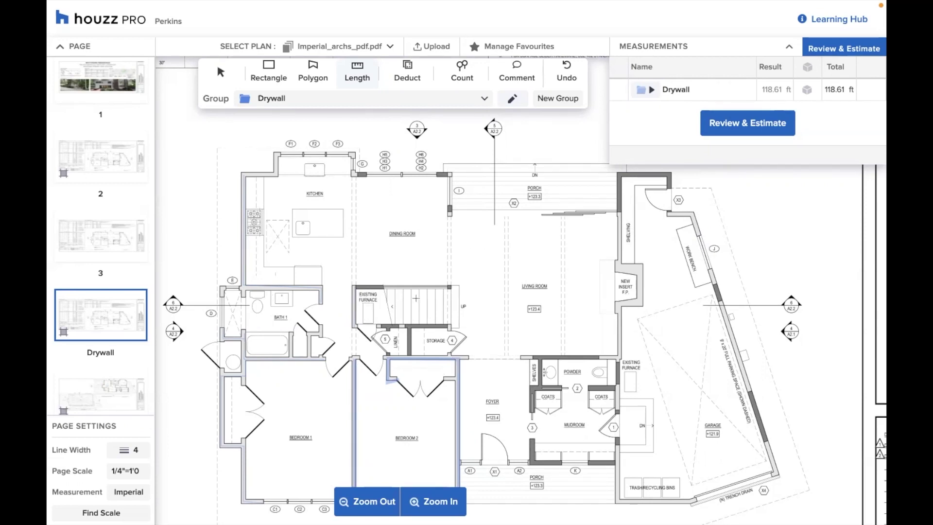
# Step: Reset line width to 1, then duplicate the Drywall group and rename the copy 'Moulding'
pyautogui.click(130, 447)
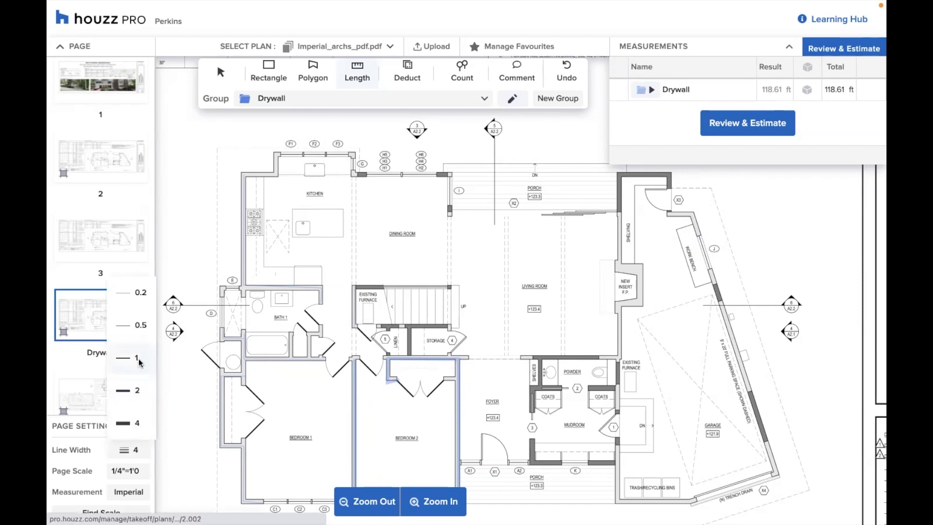
pyautogui.click(139, 323)
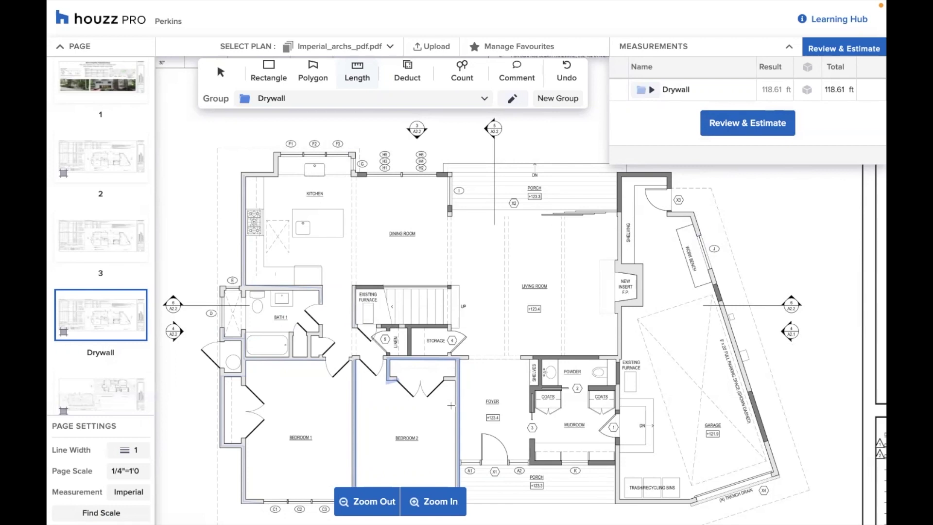
pyautogui.moveTo(689, 90)
pyautogui.click(618, 91)
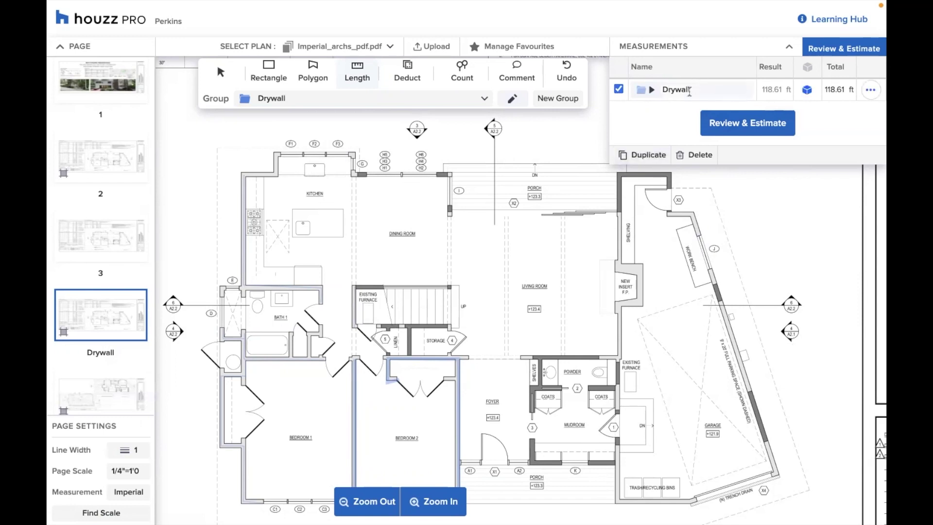
pyautogui.click(644, 154)
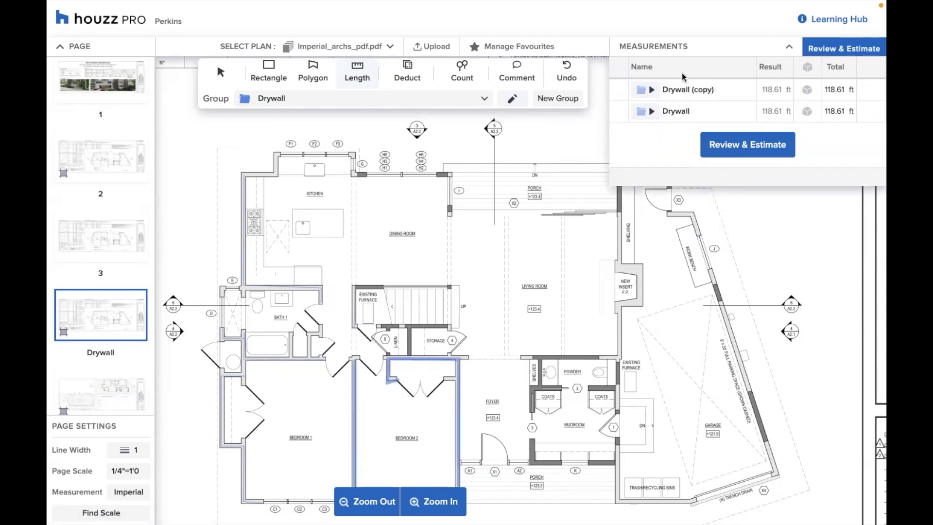
pyautogui.doubleClick(683, 89)
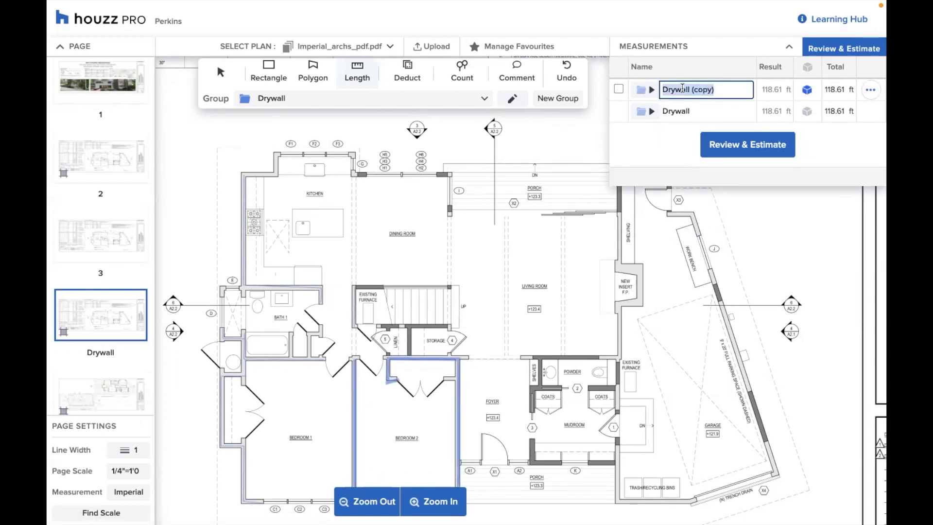
pyautogui.press('BackSpace')
pyautogui.write('Moulding')
pyautogui.click(671, 148)
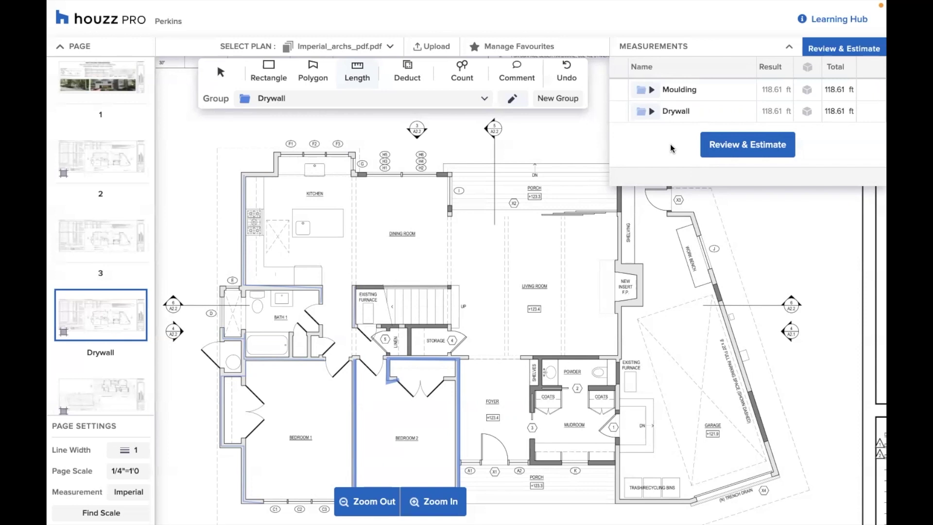
# Step: Give the Drywall group a 9 ft 5 in height, making it 1117.31 ft2
pyautogui.moveTo(689, 93)
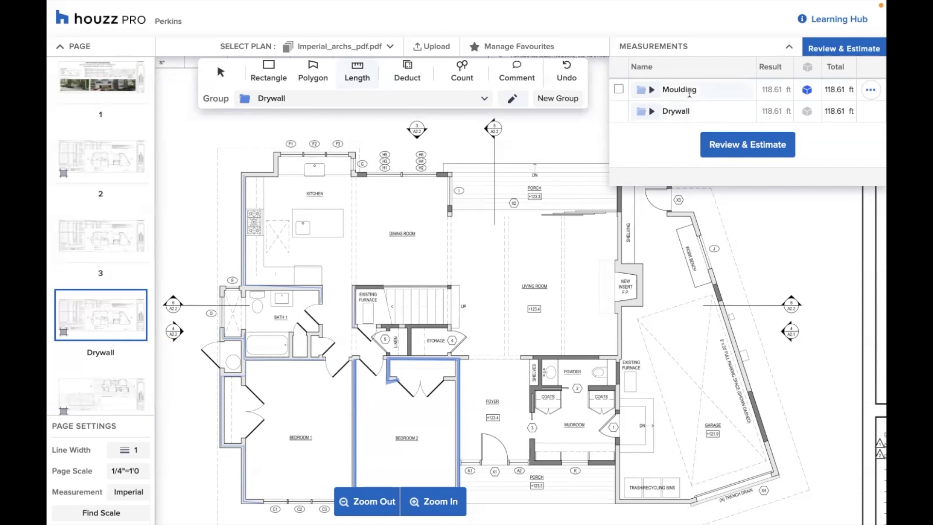
pyautogui.click(808, 112)
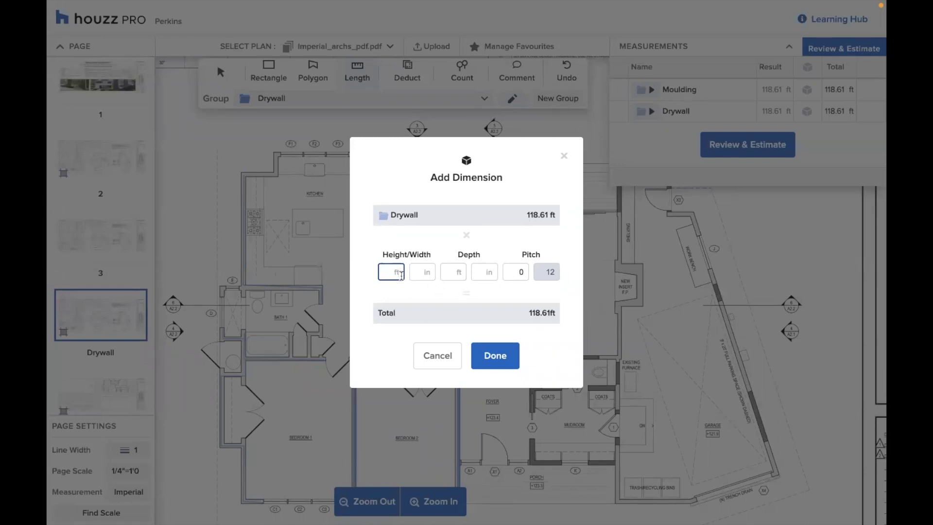
pyautogui.write('9')
pyautogui.click(422, 271)
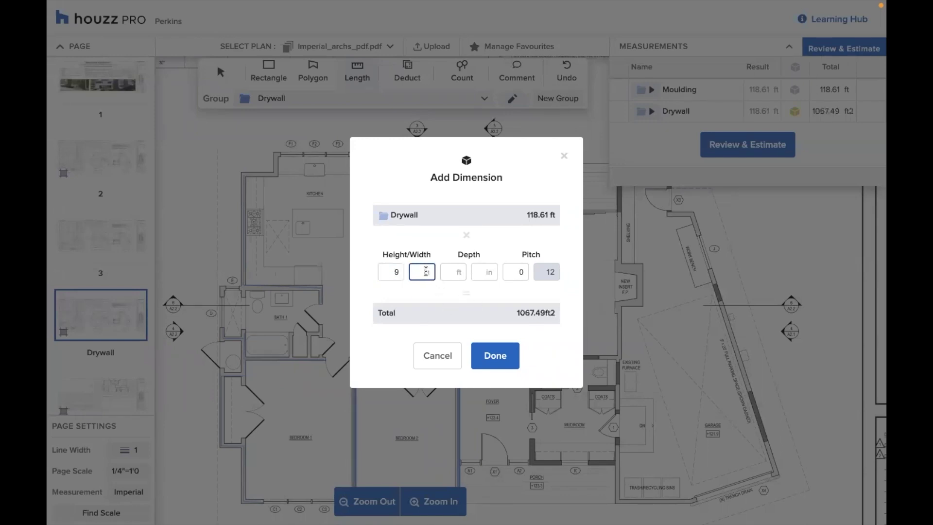
pyautogui.write('5')
pyautogui.click(447, 294)
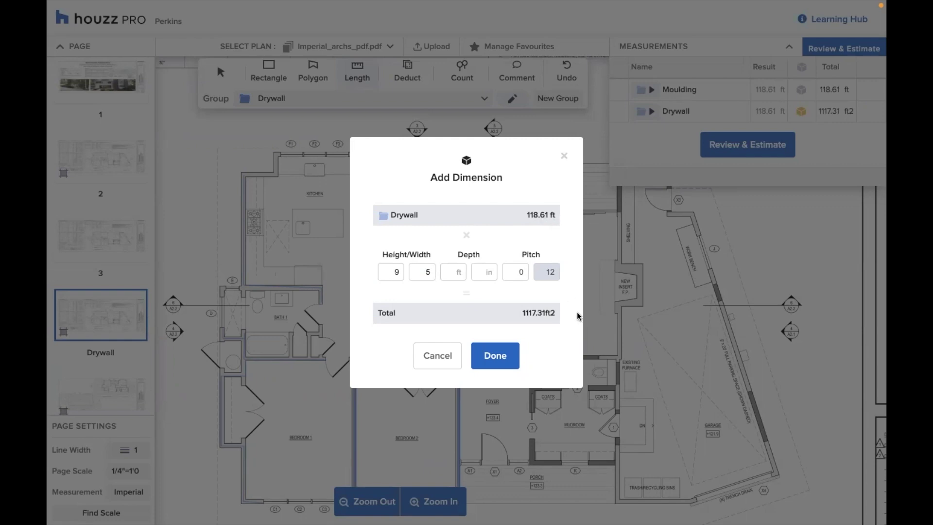
pyautogui.doubleClick(531, 314)
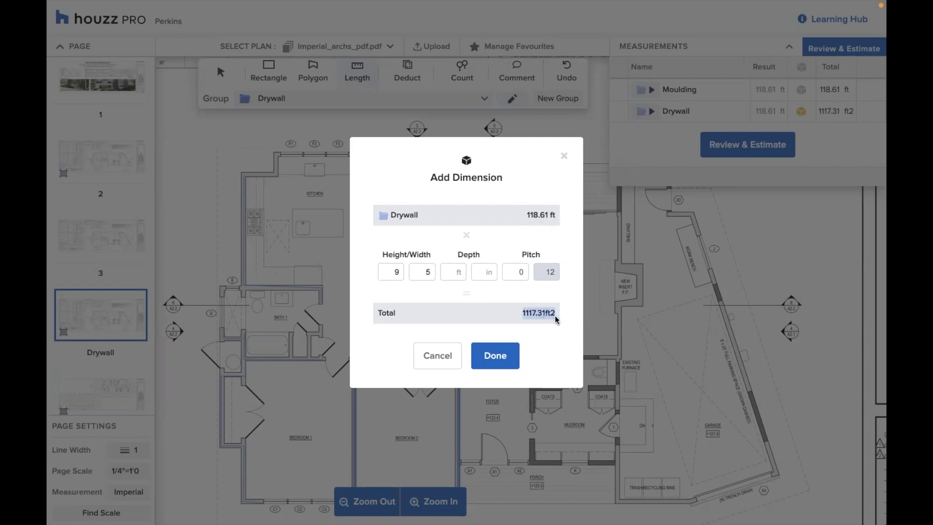
pyautogui.click(505, 357)
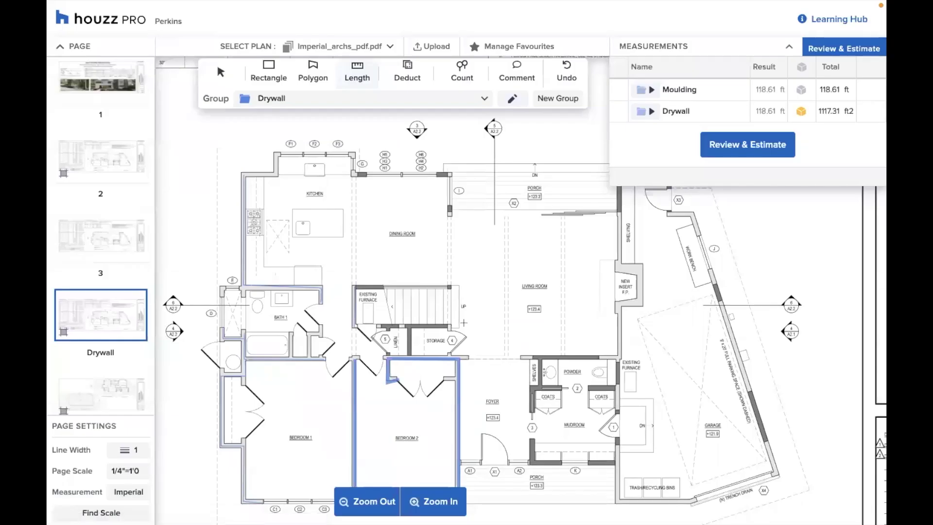
# Step: Zoom out, check page 2, return to the Drywall page and show the measurement groups
pyautogui.scroll(-1, 373, 313)
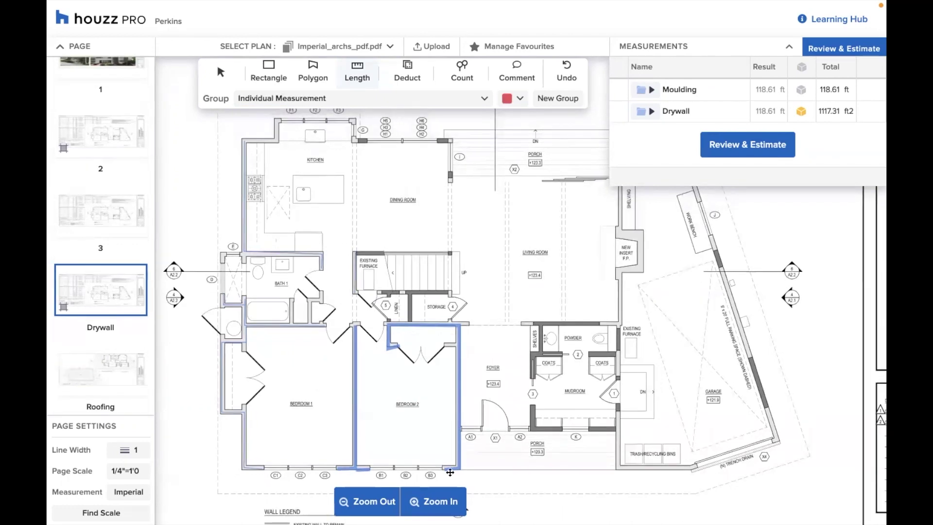
pyautogui.click(374, 502)
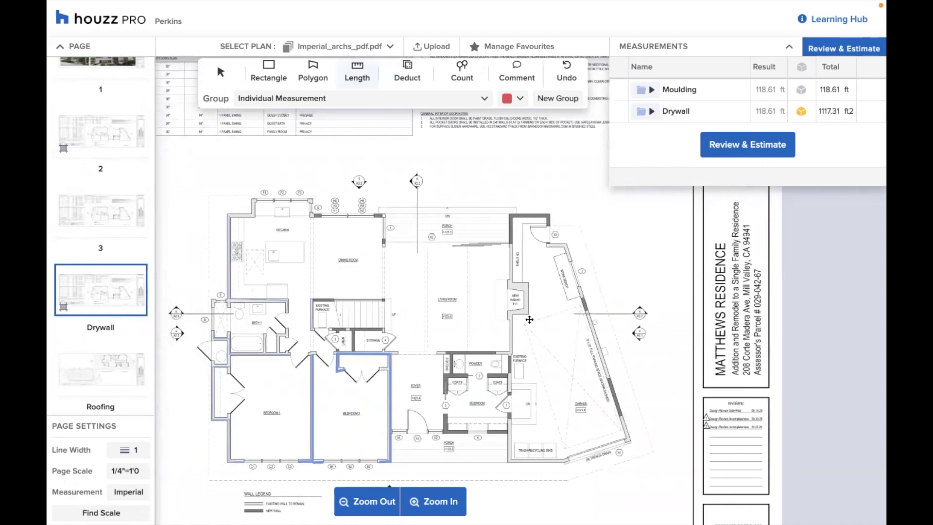
pyautogui.click(101, 136)
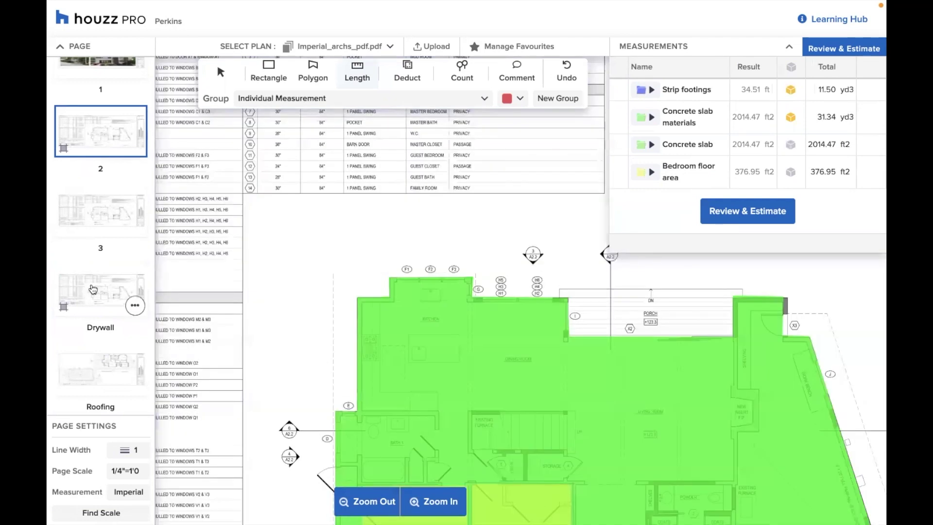
pyautogui.click(92, 291)
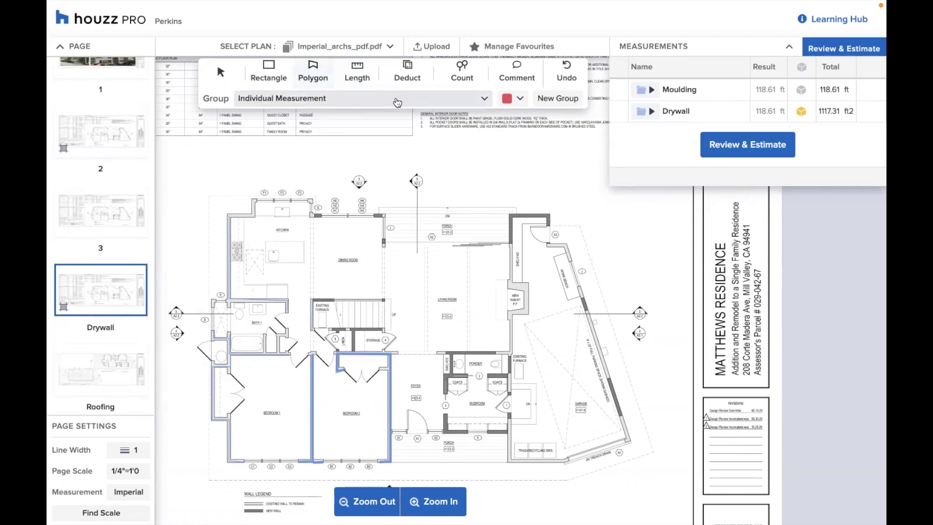
pyautogui.click(378, 102)
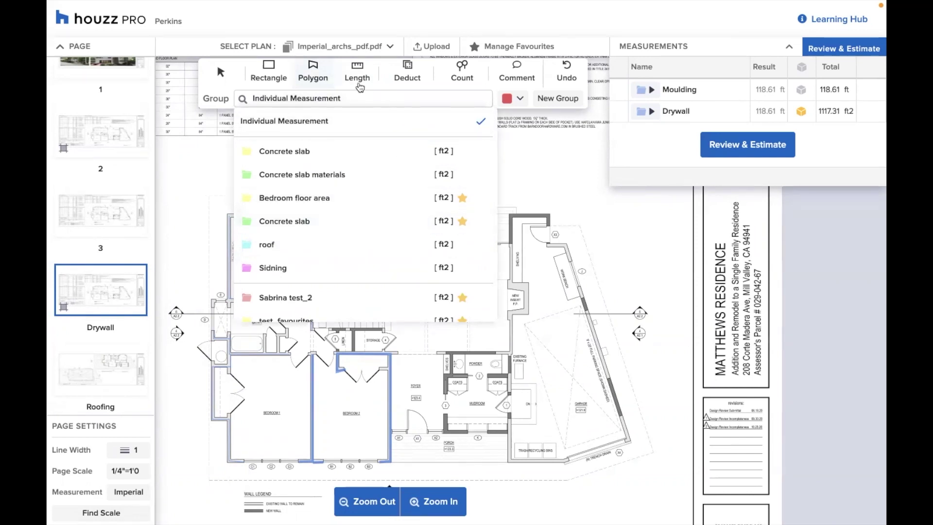
# Step: Choose the Concrete slab group for measuring and zoom into the floor plan
pyautogui.click(320, 76)
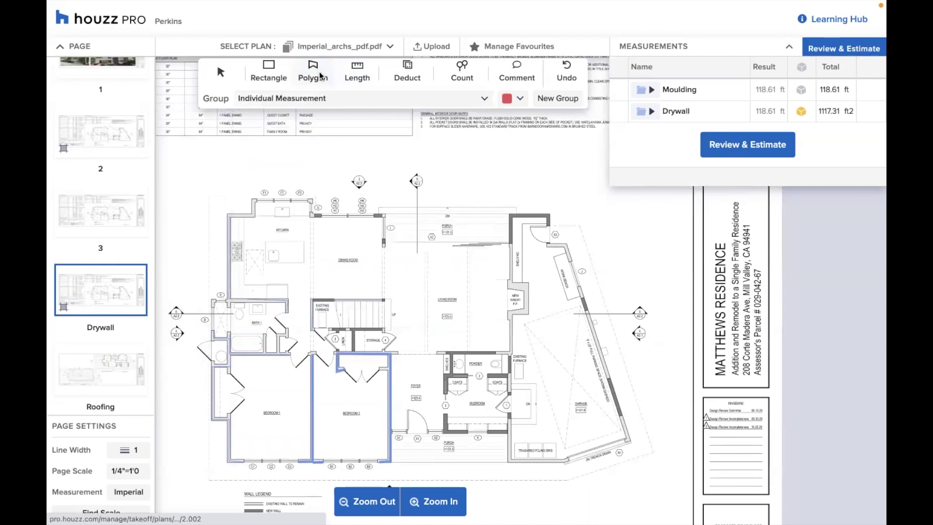
pyautogui.click(383, 97)
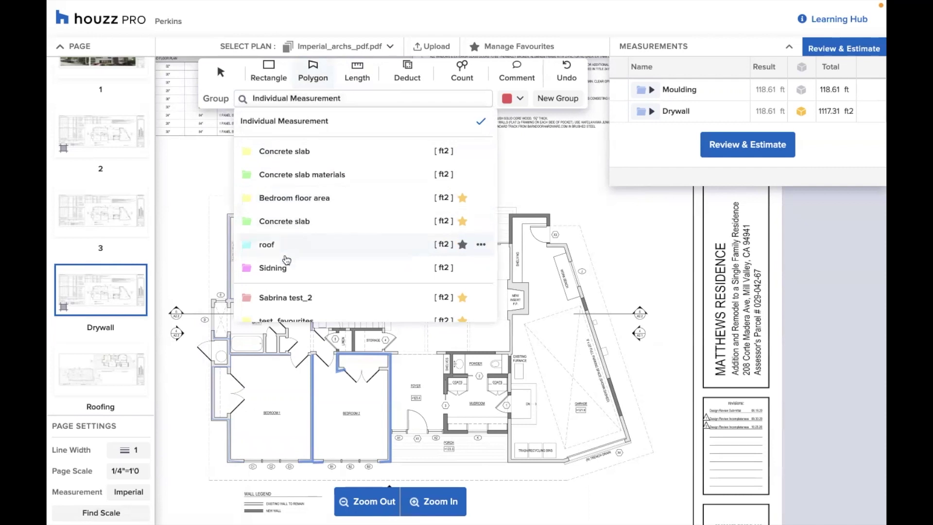
pyautogui.click(312, 222)
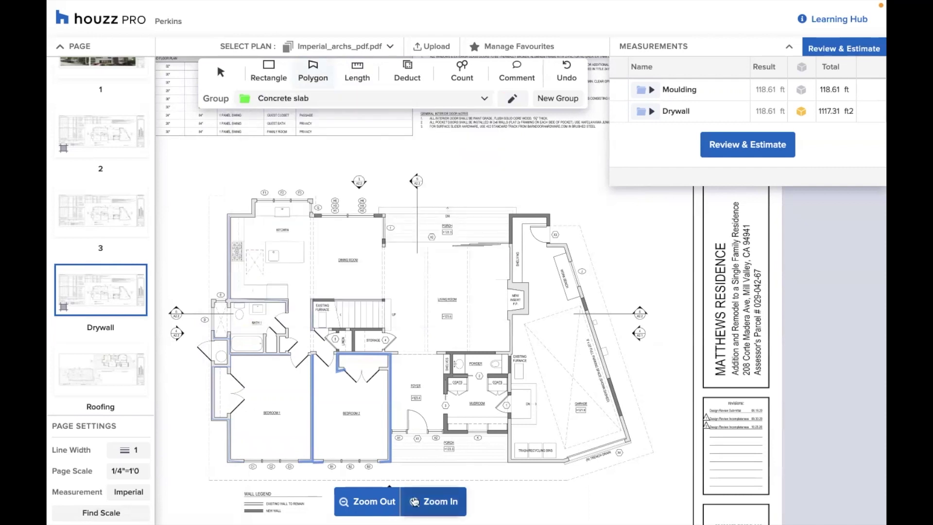
pyautogui.click(440, 500)
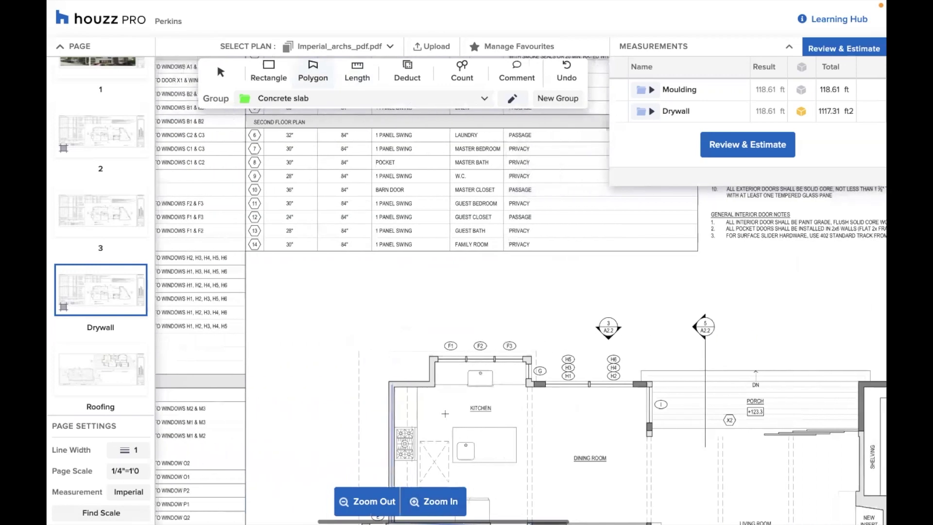
# Step: Trace the slab outline along the top walls to the porch's top-right corner
pyautogui.click(343, 352)
pyautogui.click(520, 352)
pyautogui.click(521, 382)
pyautogui.click(626, 382)
pyautogui.click(625, 371)
pyautogui.hscroll(3, 626, 370)
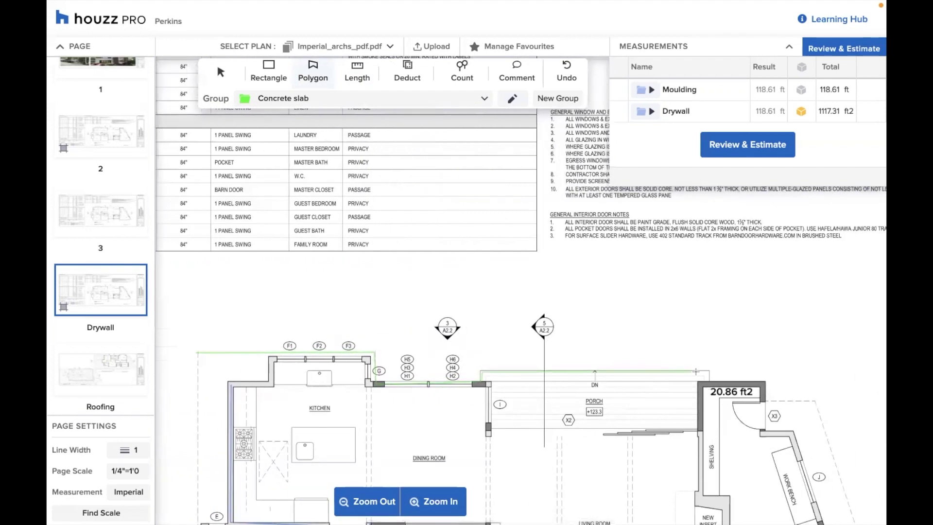
pyautogui.click(709, 371)
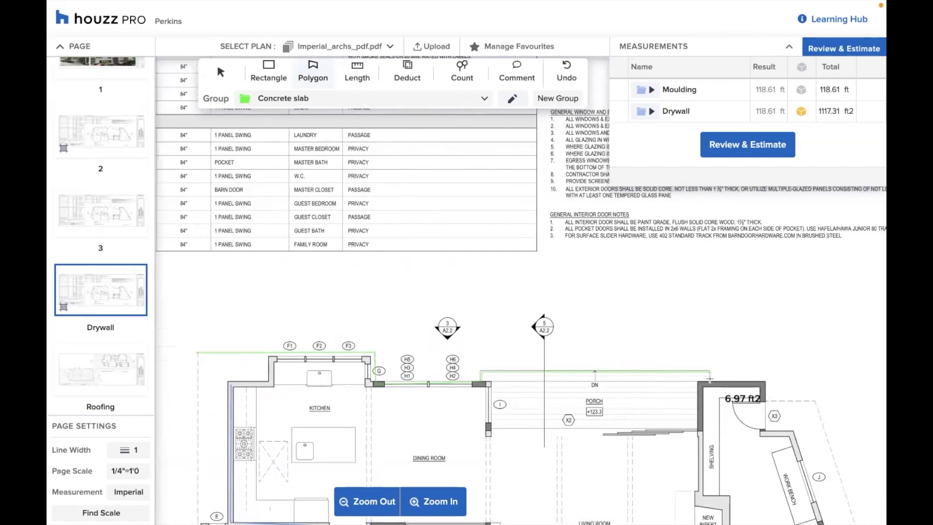
pyautogui.click(764, 381)
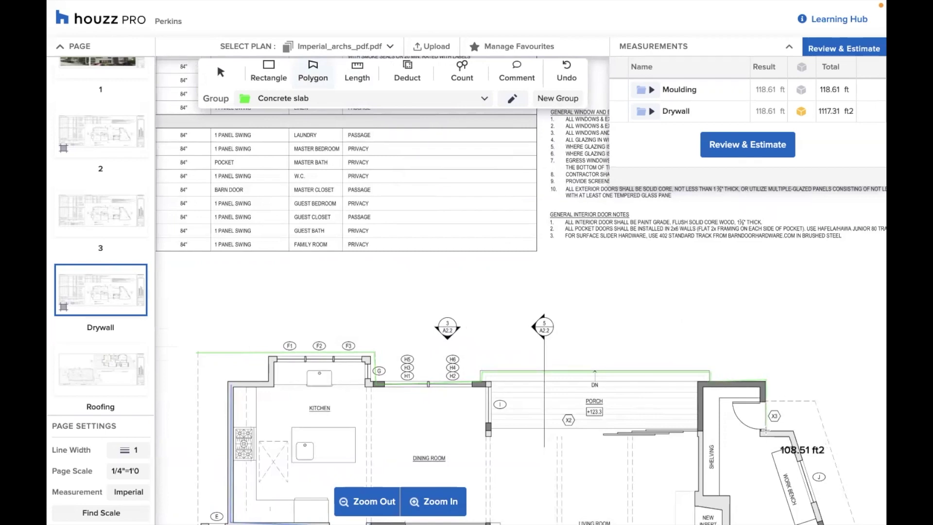
pyautogui.hscroll(1, 765, 429)
pyautogui.scroll(-3, 775, 428)
pyautogui.scroll(-5, 774, 429)
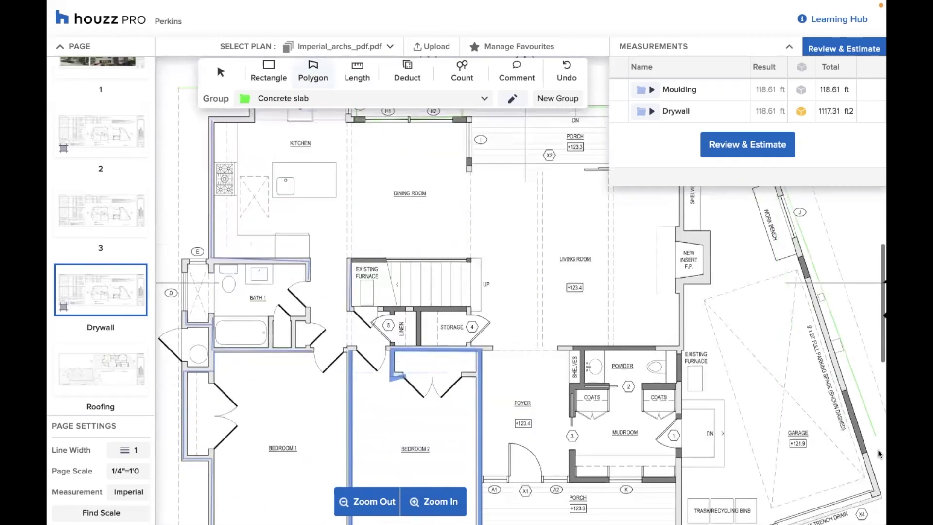
pyautogui.hscroll(2, 772, 426)
pyautogui.scroll(-2, 767, 424)
pyautogui.scroll(-1, 768, 424)
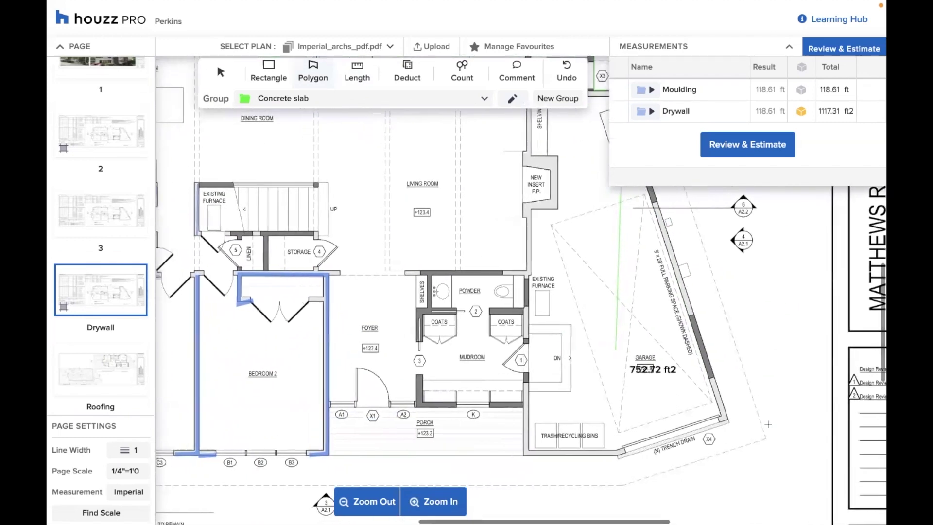
pyautogui.hscroll(-1, 765, 424)
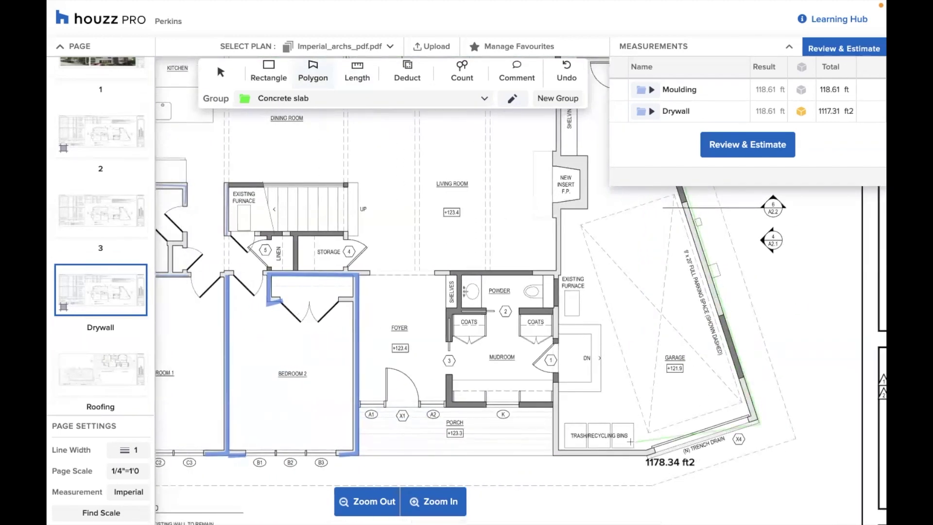
# Step: Finish the outline past the garage and Bedroom 1, closing the 2271.62 ft2 slab polygon
pyautogui.click(648, 455)
pyautogui.hscroll(-10, 361, 464)
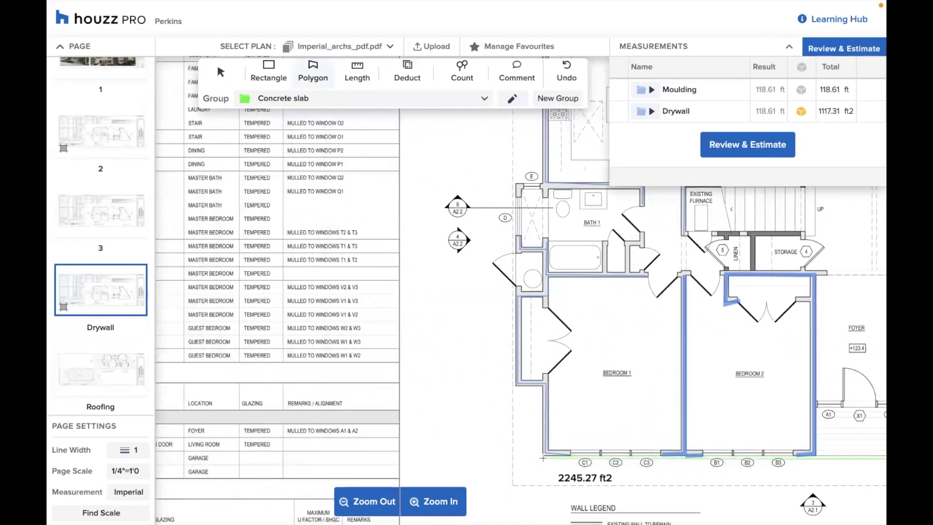
pyautogui.click(544, 455)
pyautogui.click(543, 386)
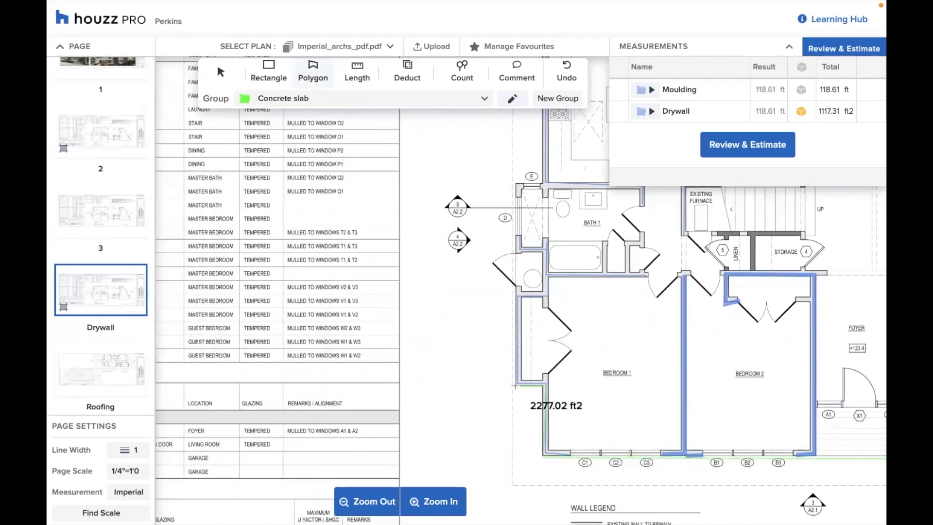
pyautogui.scroll(3, 515, 376)
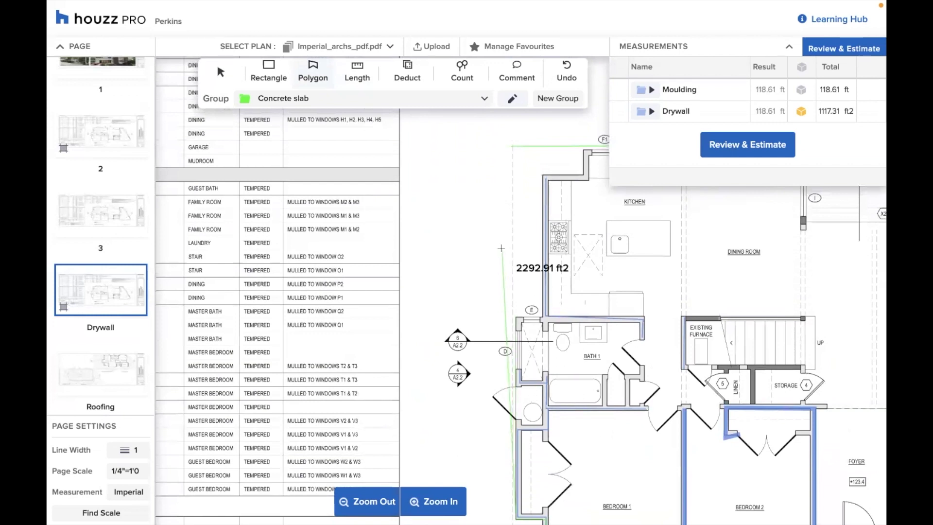
pyautogui.click(513, 146)
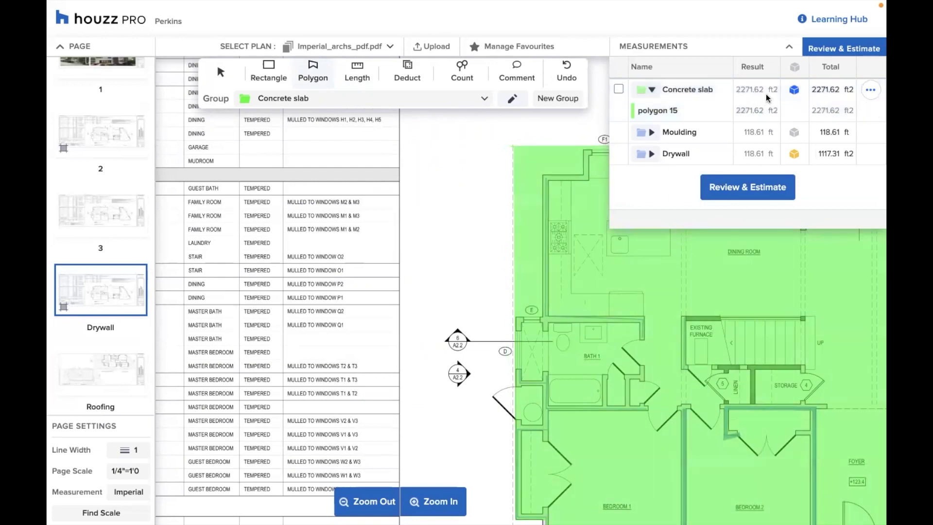
pyautogui.hscroll(10, 520, 316)
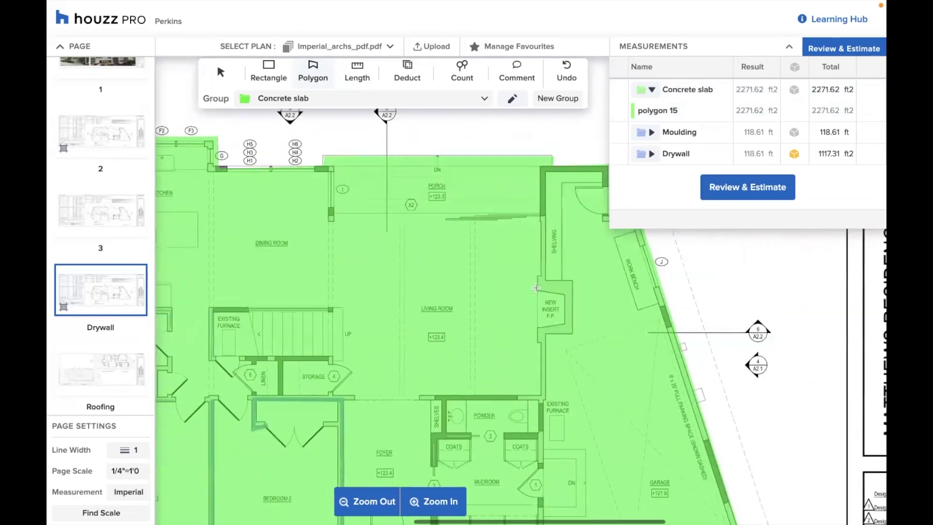
pyautogui.click(369, 501)
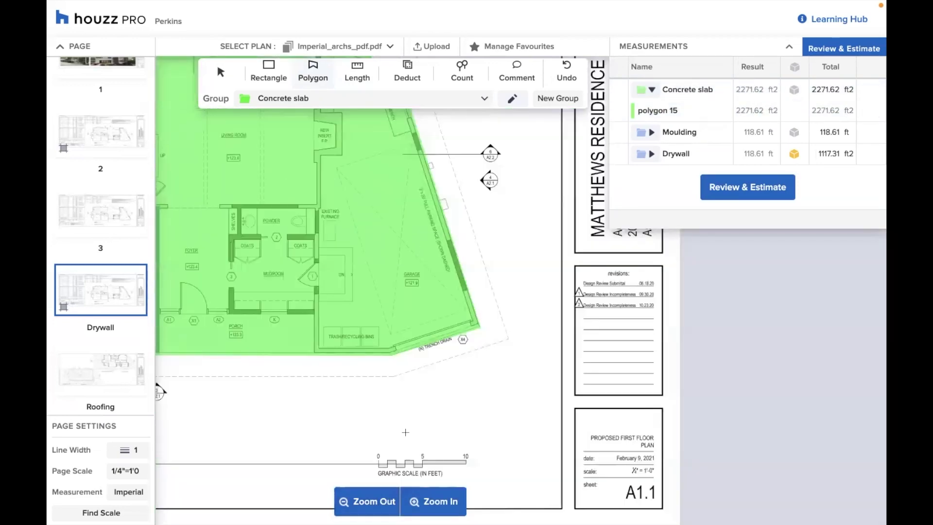
pyautogui.hscroll(3, 405, 431)
pyautogui.scroll(2, 405, 432)
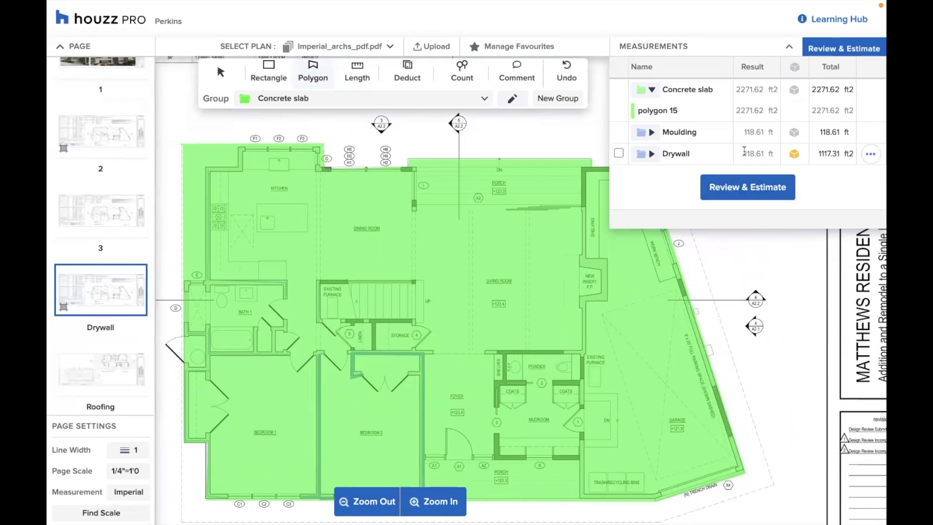
# Step: Give the Concrete slab a 6 in depth, bringing its total to 42.07 yd3
pyautogui.click(795, 90)
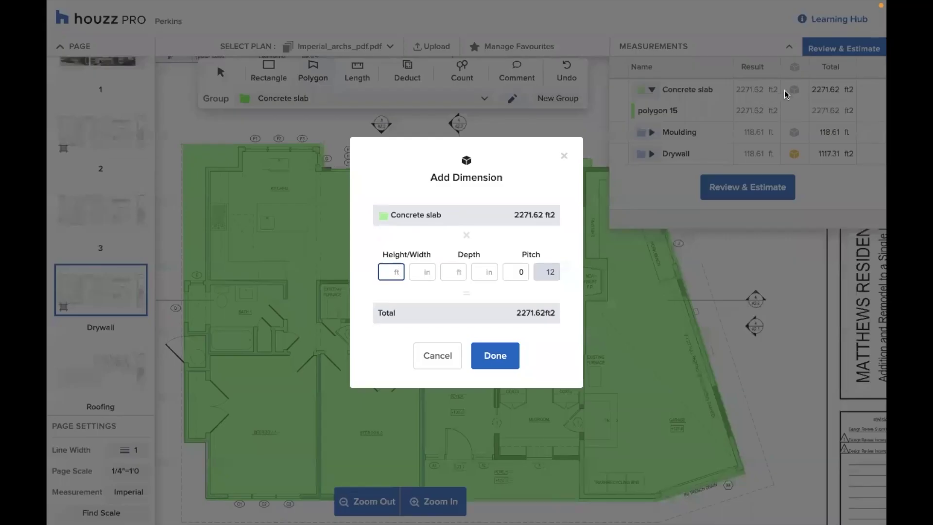
pyautogui.click(486, 273)
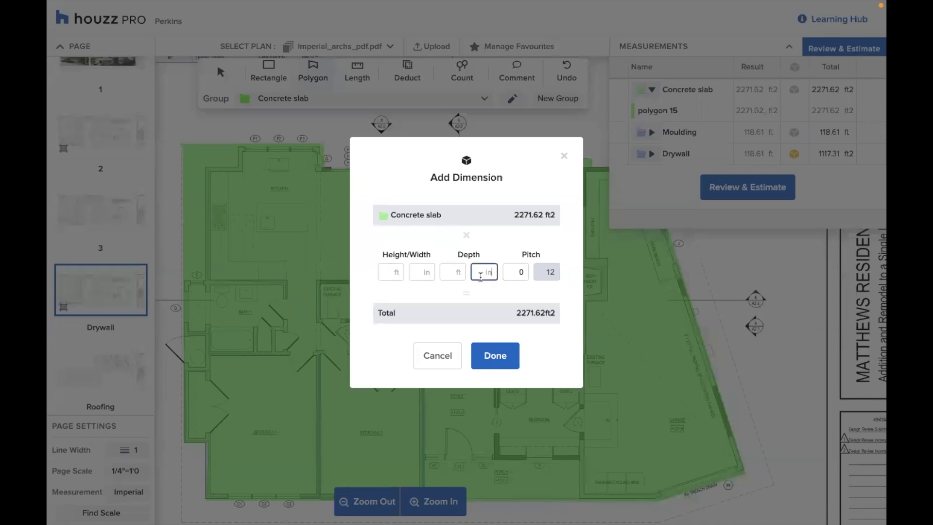
pyautogui.click(565, 305)
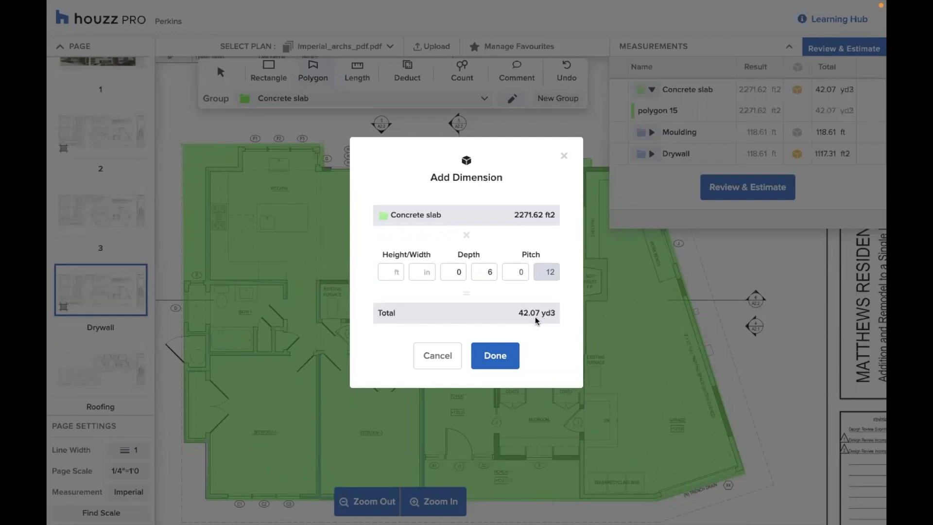
pyautogui.click(507, 356)
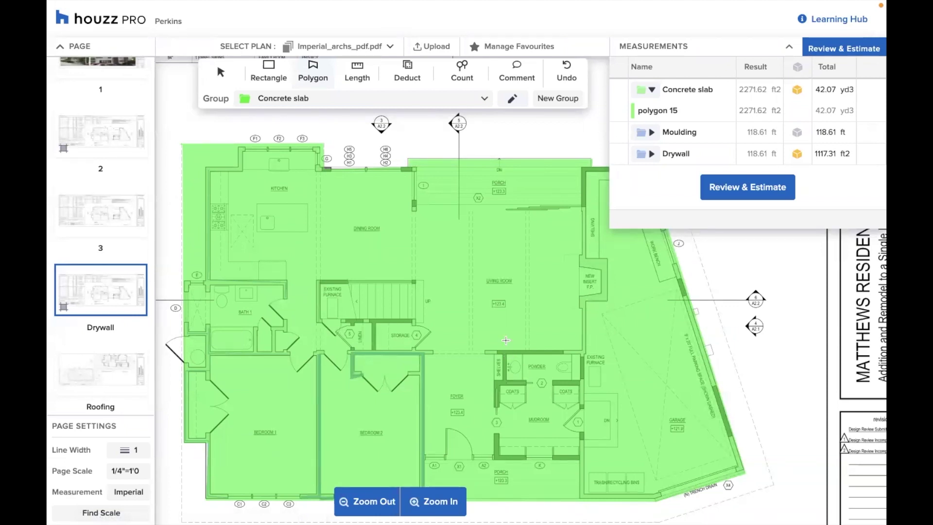
pyautogui.moveTo(125, 297)
pyautogui.scroll(-3, 308, 357)
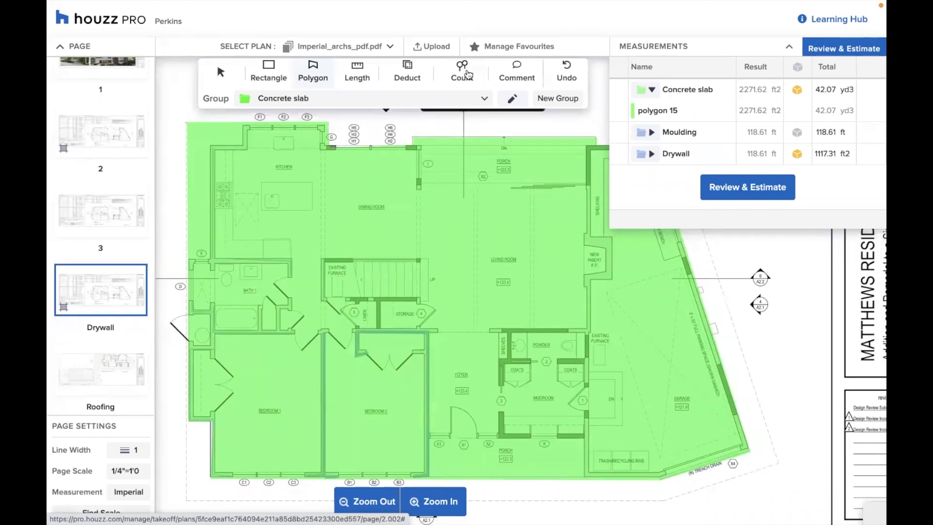
# Step: Create a new count group named Doors with an orange triangle marker
pyautogui.click(463, 72)
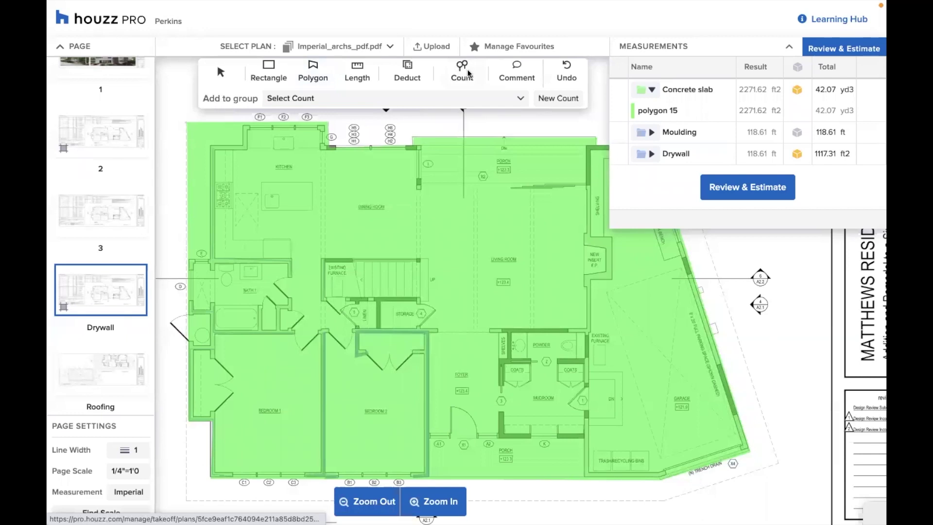
pyautogui.click(507, 92)
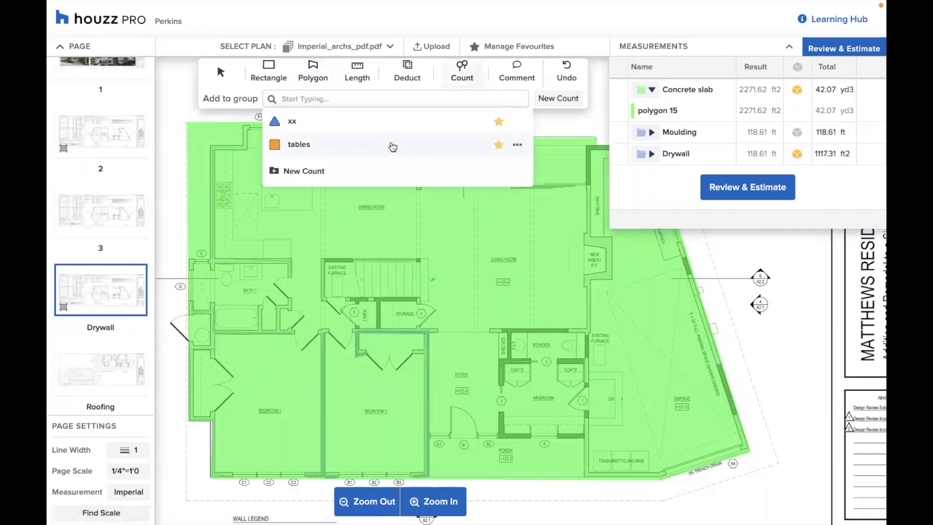
pyautogui.click(344, 175)
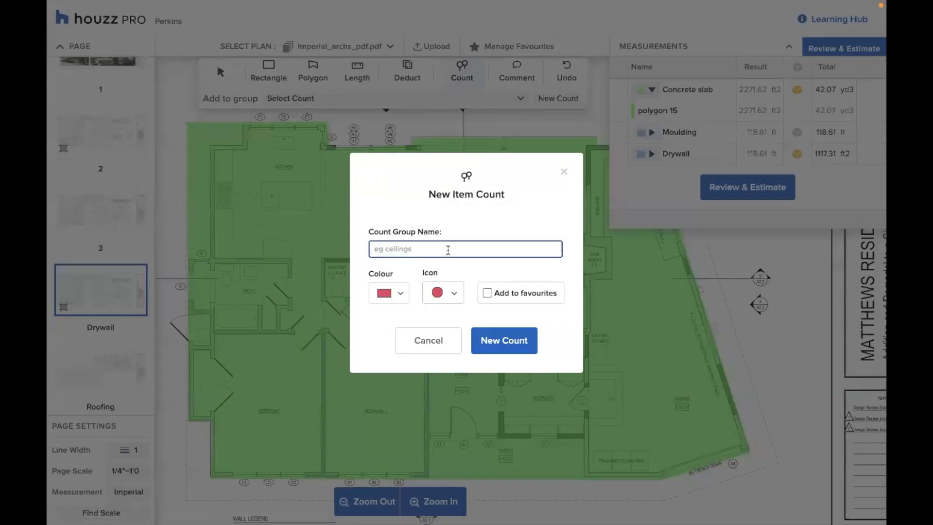
pyautogui.write('Doors')
pyautogui.click(399, 293)
pyautogui.click(421, 332)
pyautogui.click(442, 292)
pyautogui.click(444, 356)
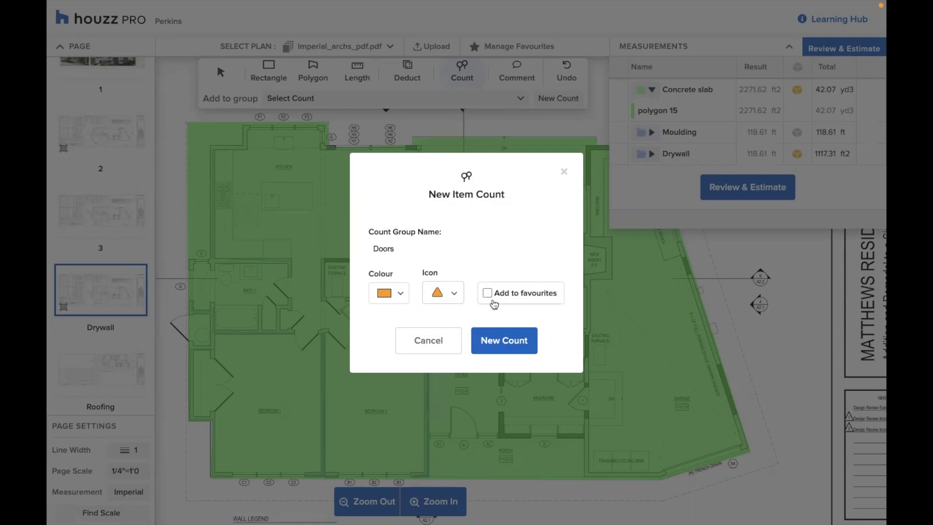
pyautogui.click(502, 341)
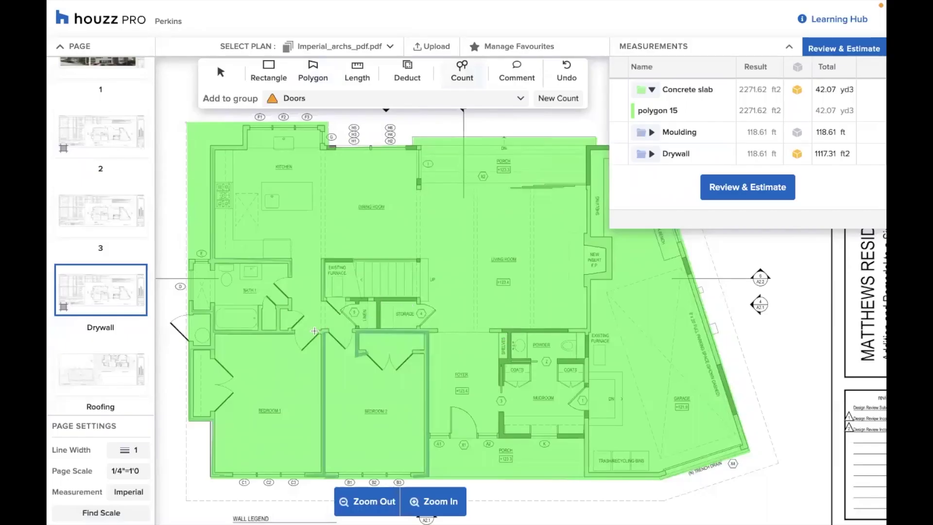
# Step: Mark all 12 doors on the plan: bedrooms, linen closet, bathroom, foyer and mudroom
pyautogui.click(311, 334)
pyautogui.click(341, 334)
pyautogui.click(373, 349)
pyautogui.click(402, 349)
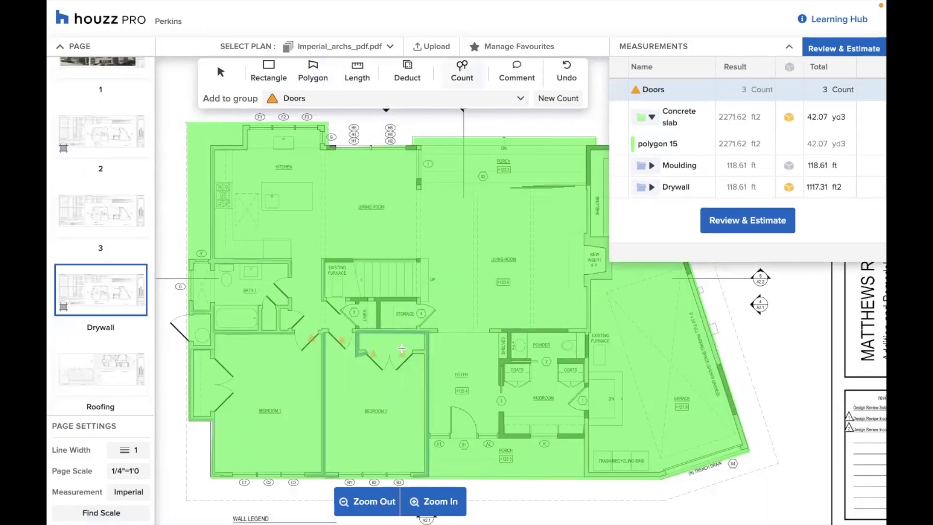
pyautogui.click(341, 308)
pyautogui.click(284, 321)
pyautogui.click(284, 292)
pyautogui.click(268, 302)
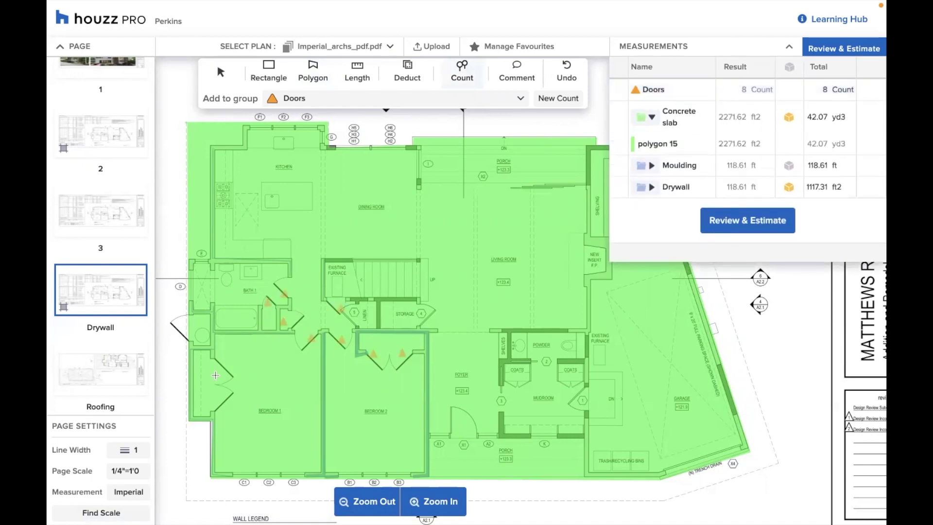
pyautogui.click(215, 375)
pyautogui.click(215, 413)
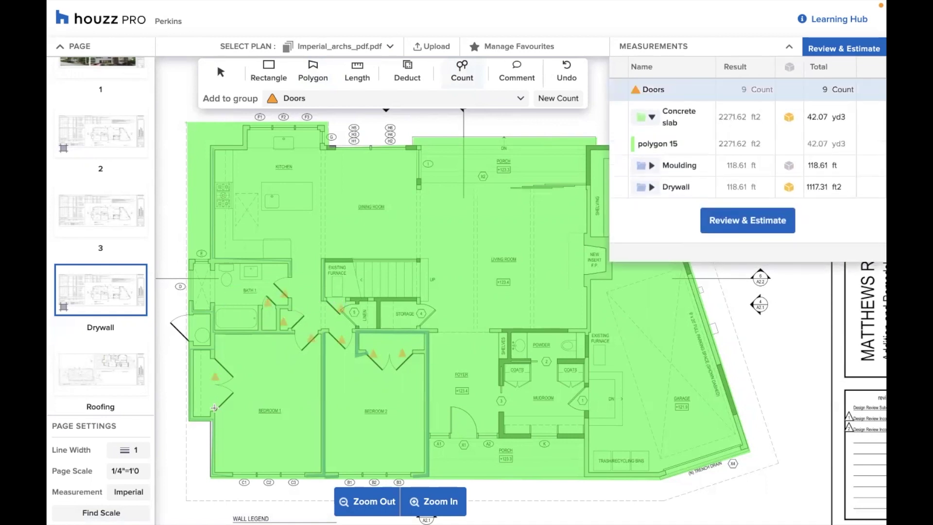
pyautogui.click(467, 433)
pyautogui.click(582, 400)
pyautogui.scroll(3, 567, 372)
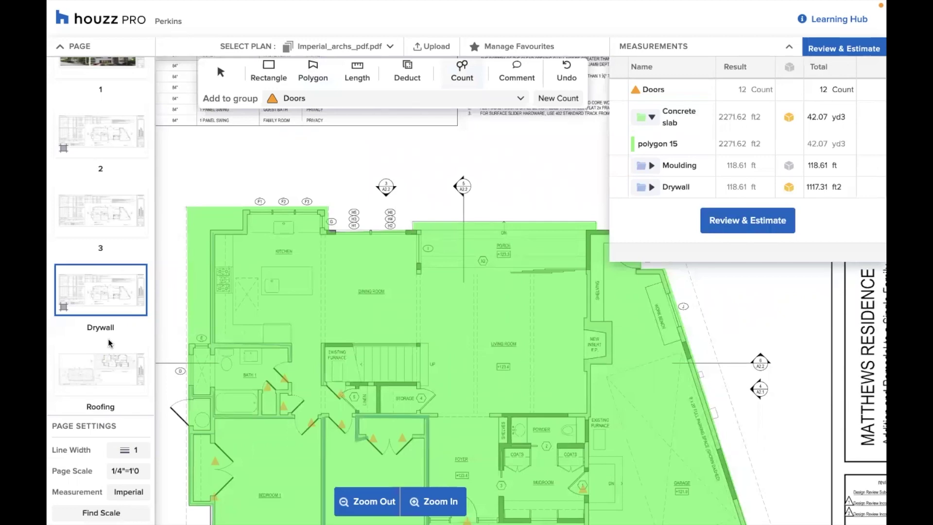
# Step: On the Roofing page, measure the roof as a rectangle in the roof group (1316.96 ft2)
pyautogui.scroll(-2, 107, 339)
pyautogui.click(109, 325)
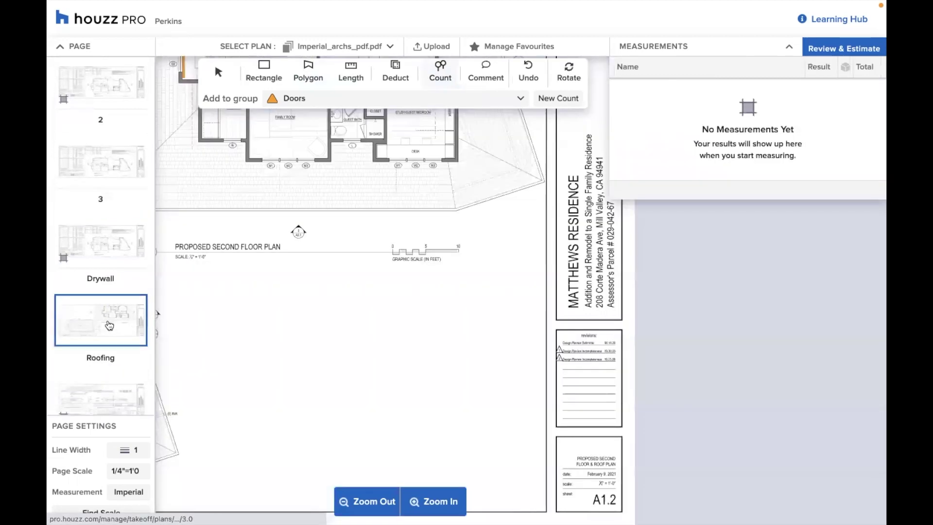
pyautogui.hscroll(-10, 493, 341)
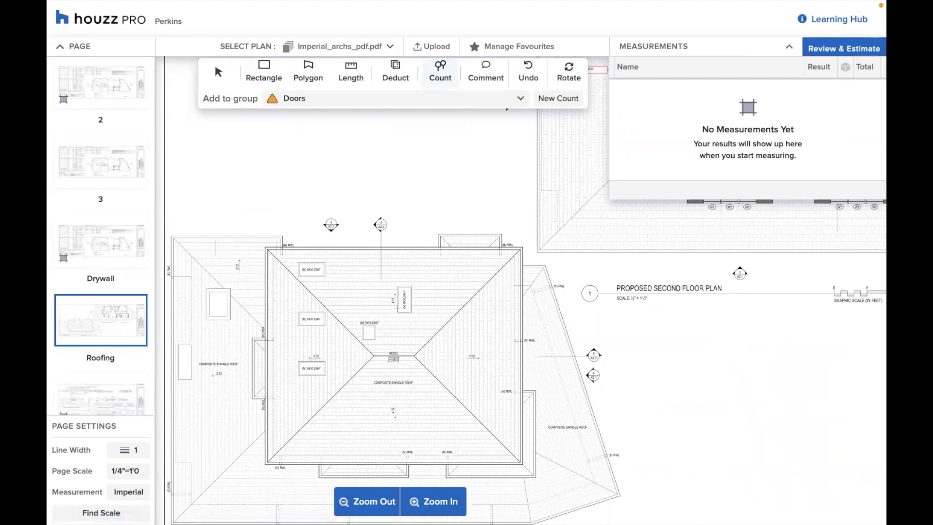
pyautogui.click(264, 72)
pyautogui.click(311, 99)
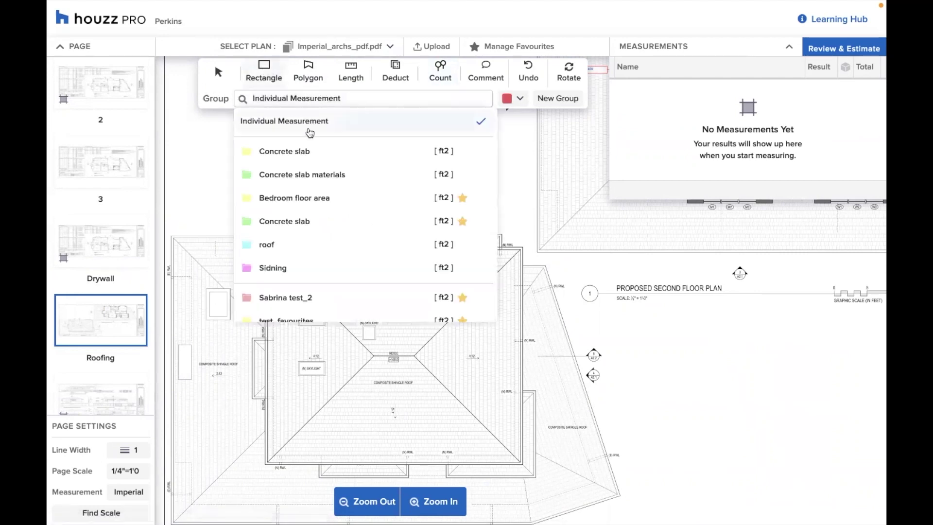
pyautogui.click(298, 251)
pyautogui.moveTo(267, 248); pyautogui.dragTo(522, 464)
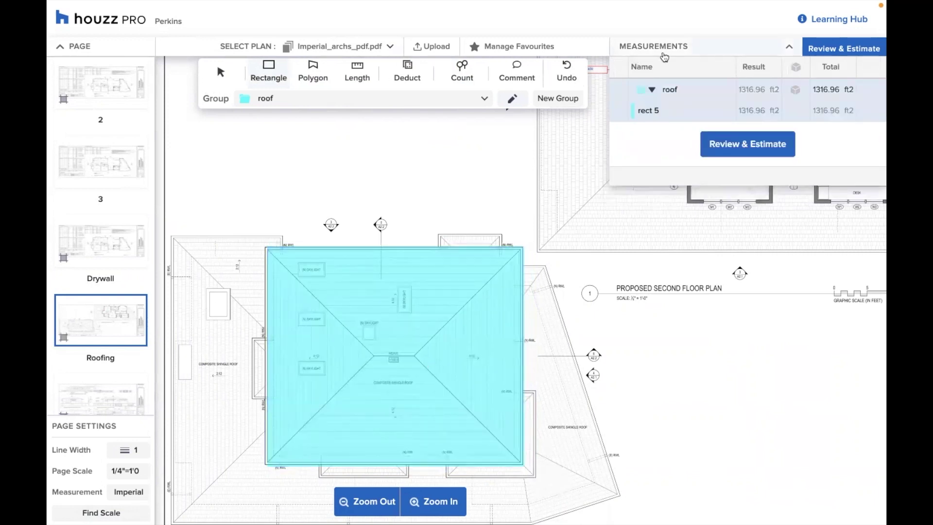
# Step: Give the roof group a 4/12 pitch, raising it to 1388.27 ft2
pyautogui.click(652, 90)
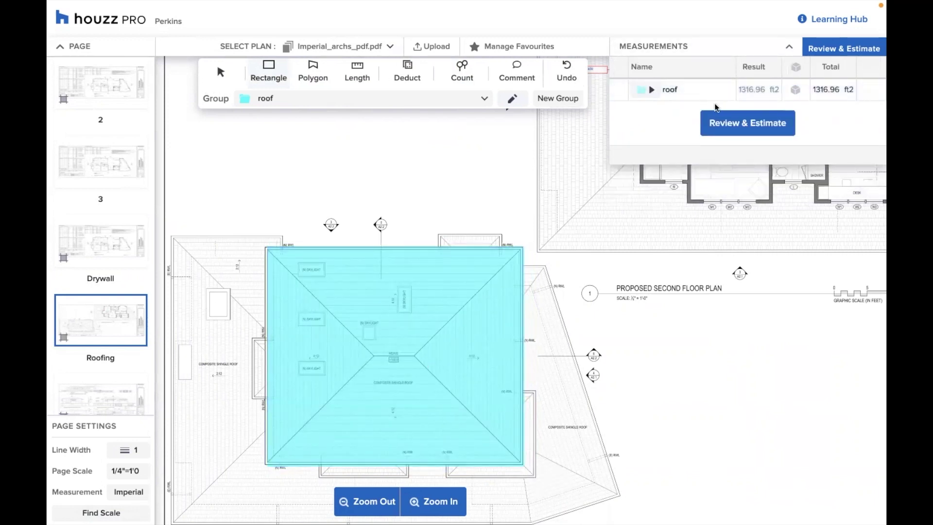
pyautogui.click(795, 91)
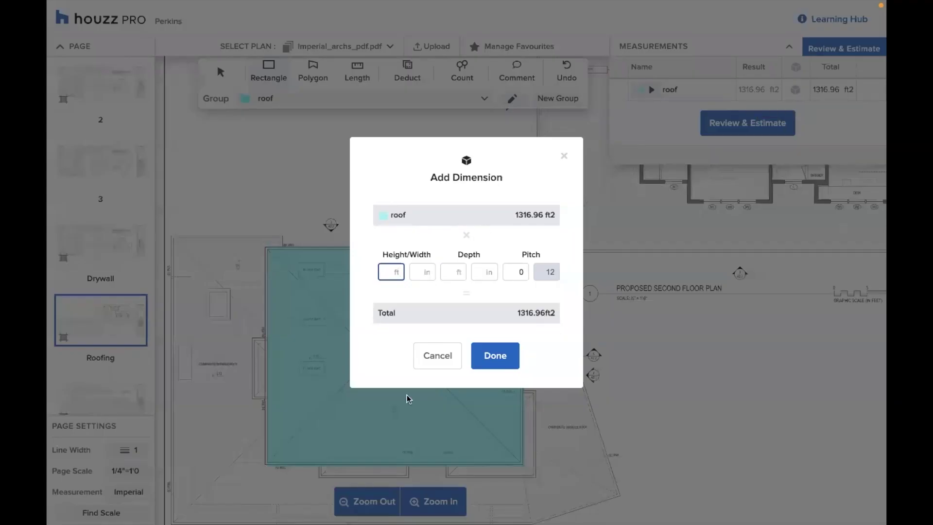
pyautogui.click(520, 273)
pyautogui.click(521, 288)
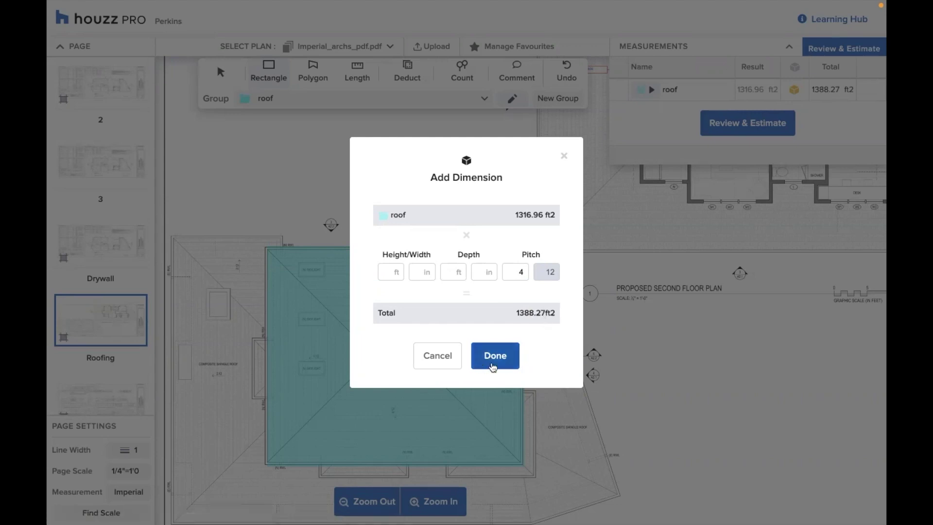
pyautogui.click(515, 364)
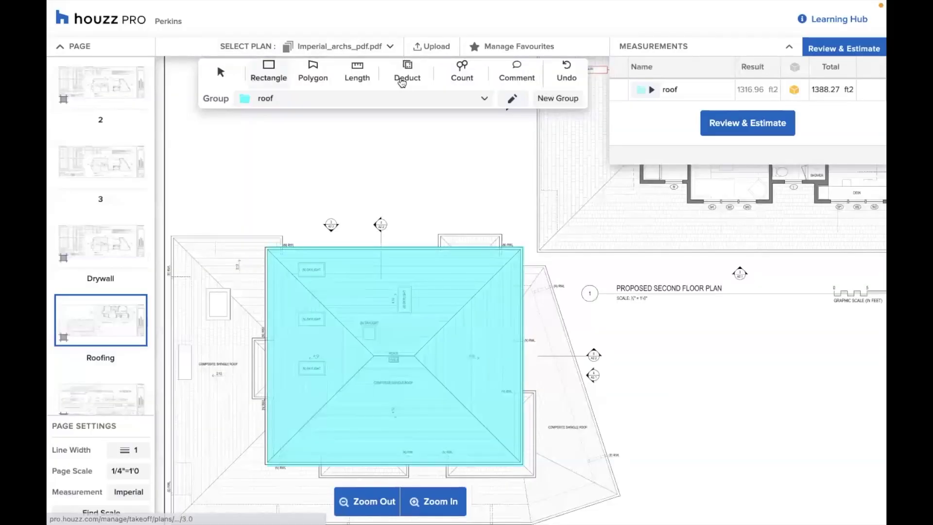
# Step: Trace the left and right hip lines into the Hipps group, totalling 91.89 ft
pyautogui.click(370, 105)
pyautogui.scroll(-3, 360, 132)
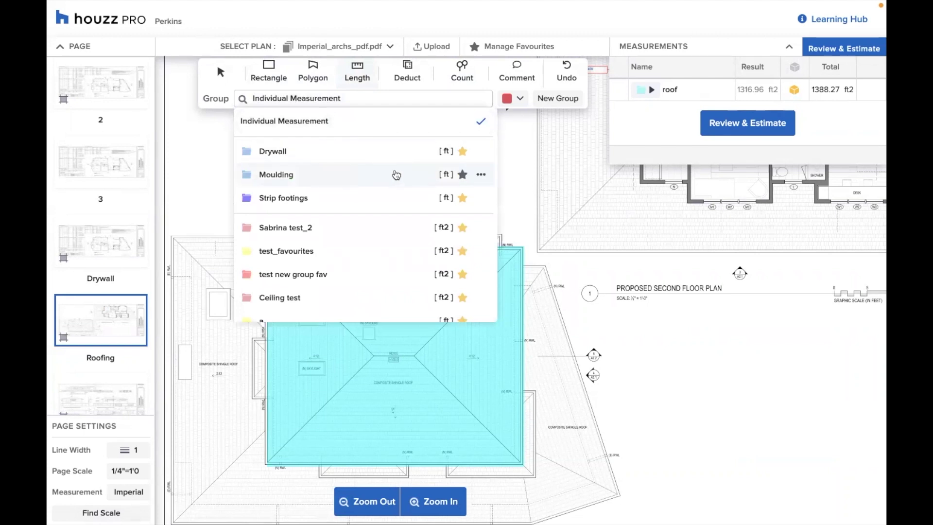
pyautogui.scroll(-2, 374, 237)
pyautogui.scroll(-5, 374, 239)
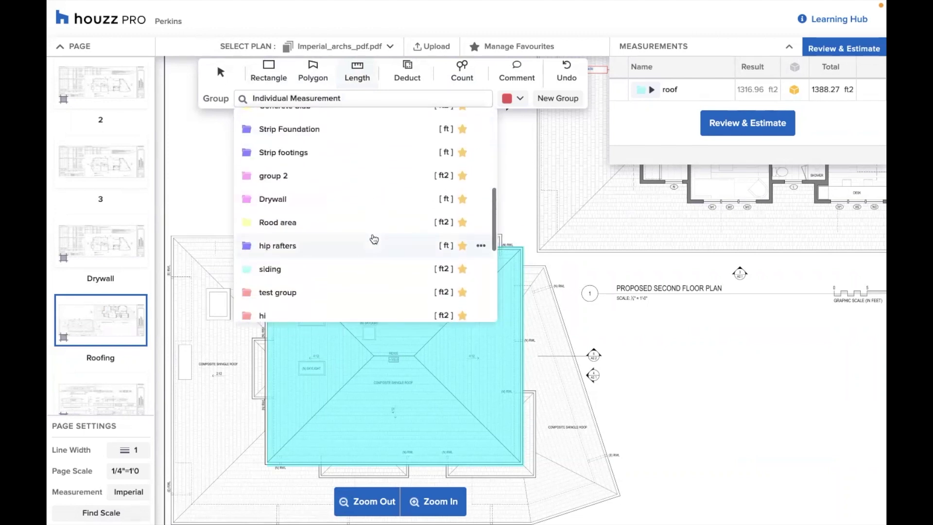
pyautogui.scroll(-5, 374, 239)
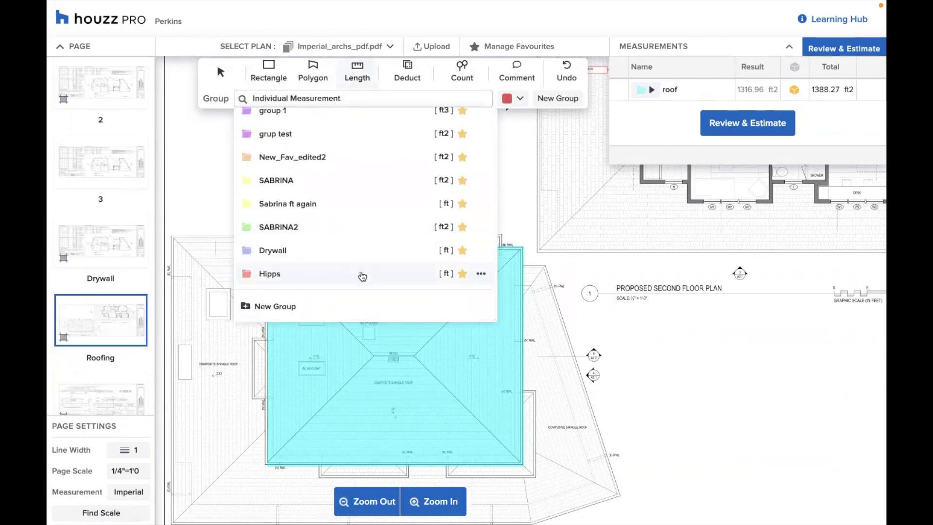
pyautogui.click(357, 273)
pyautogui.click(267, 249)
pyautogui.click(372, 357)
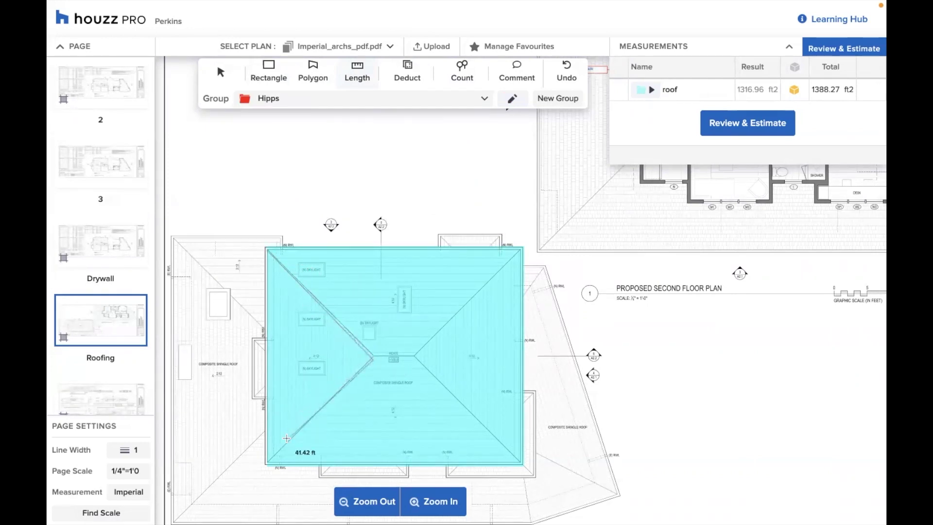
pyautogui.doubleClick(267, 462)
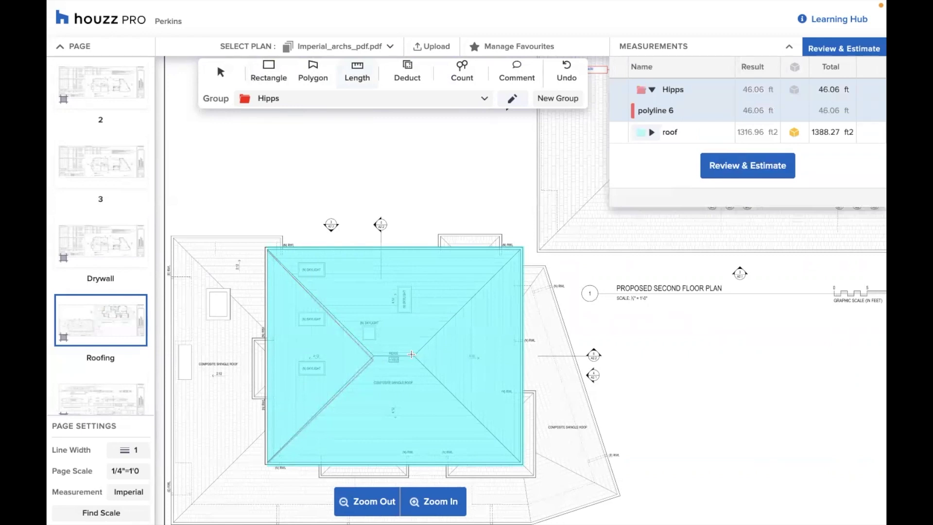
pyautogui.click(519, 252)
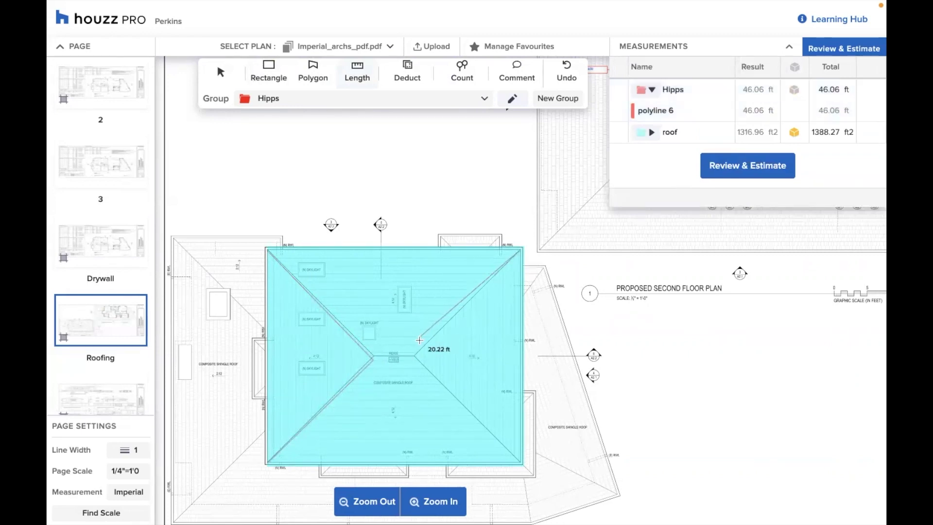
pyautogui.click(414, 357)
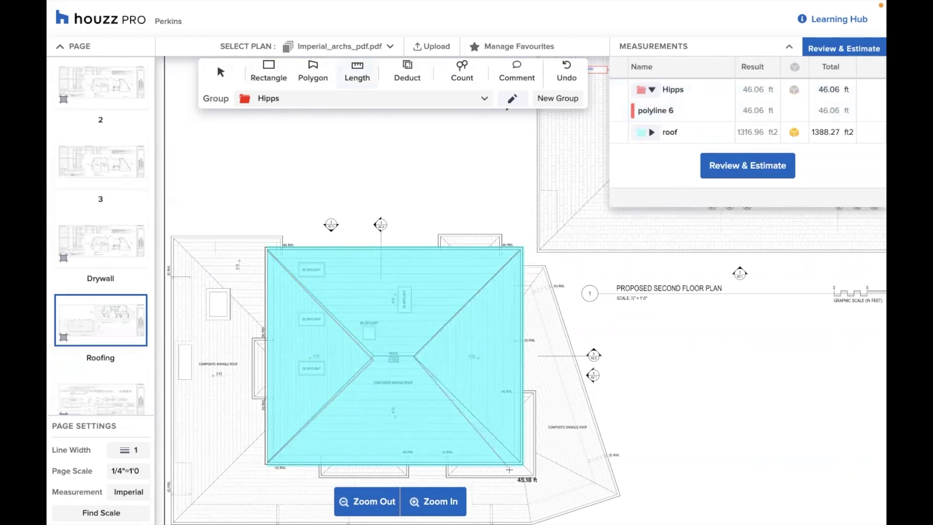
pyautogui.doubleClick(519, 462)
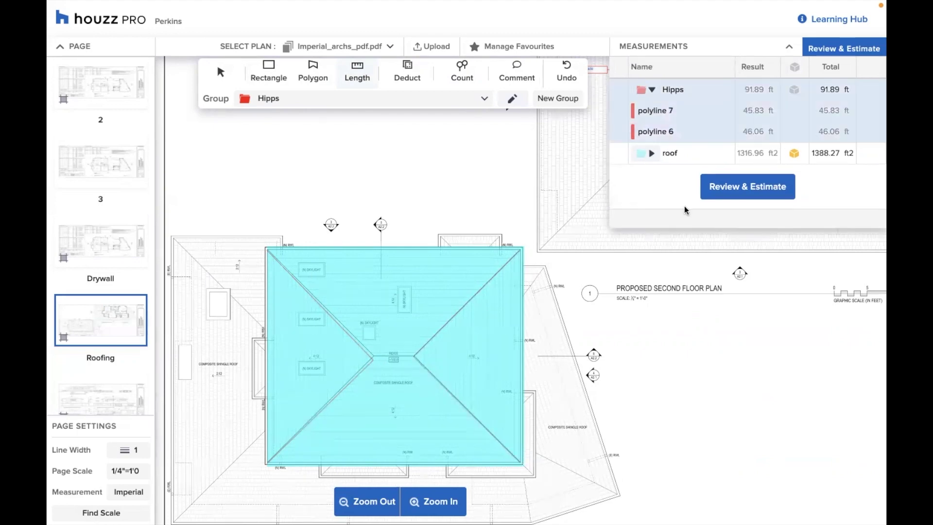
# Step: Give the Hipps group a 4/12 pitch, raising its total to 96.87 ft
pyautogui.click(794, 90)
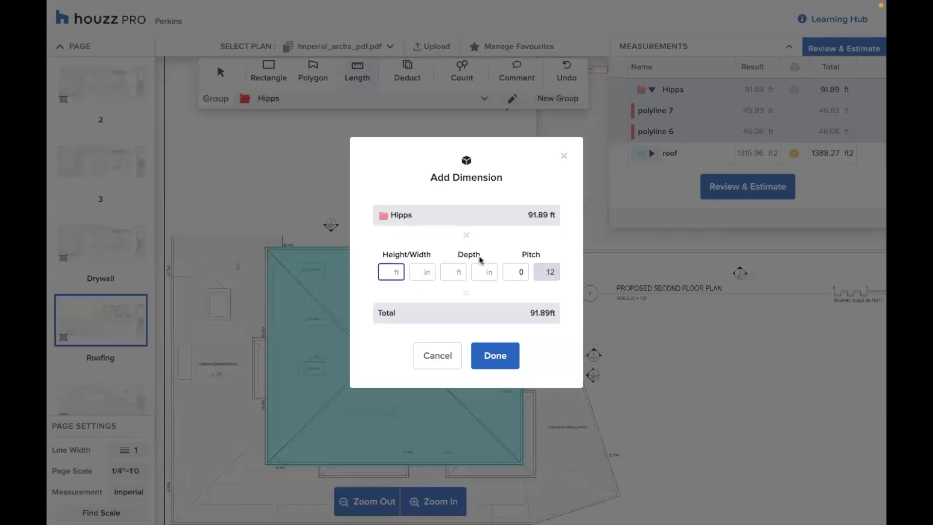
pyautogui.click(515, 271)
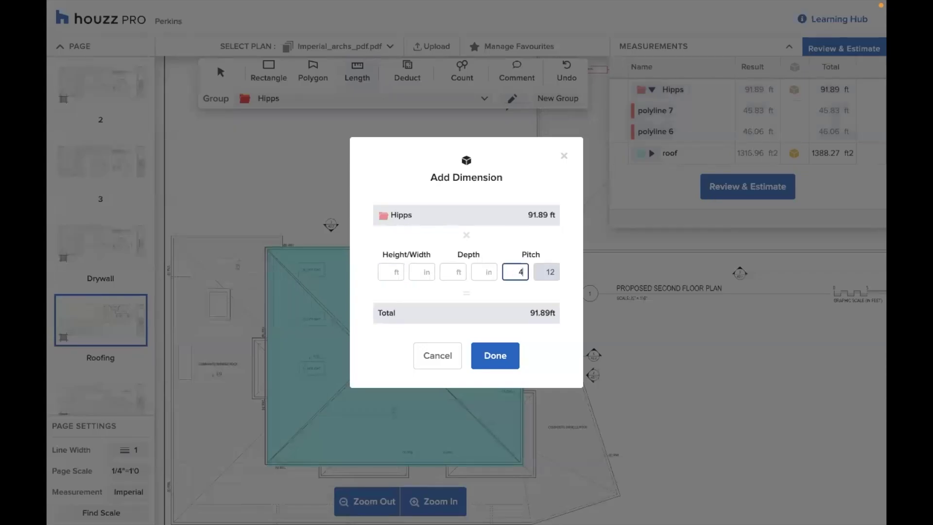
pyautogui.click(577, 348)
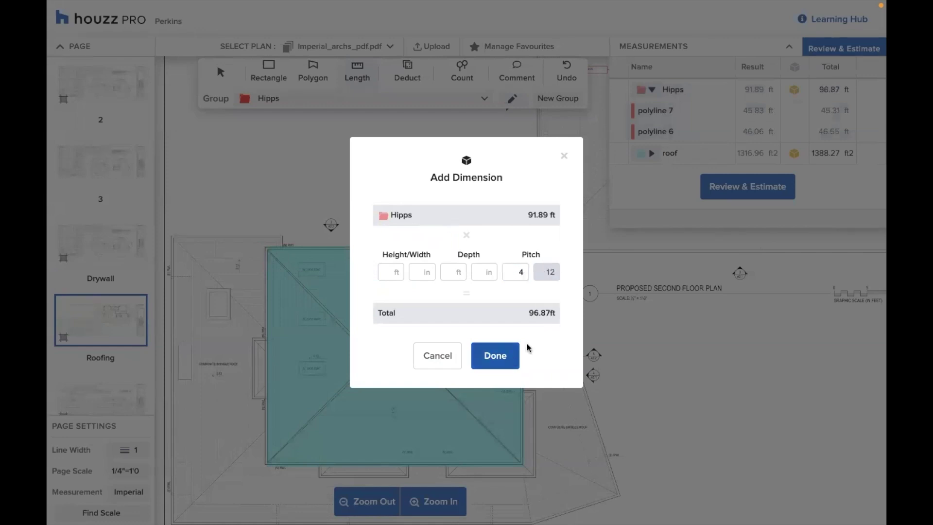
pyautogui.click(493, 359)
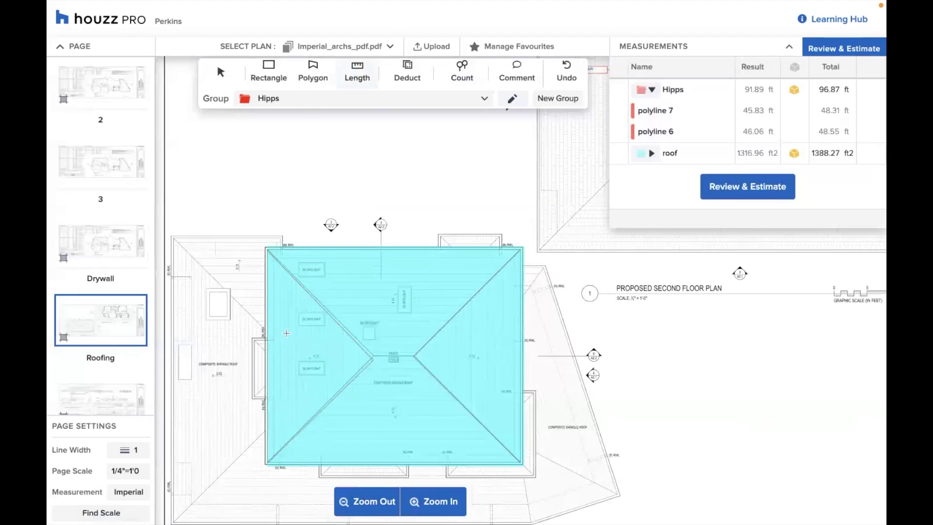
# Step: Open page 4 of the plan set with the elevation drawings
pyautogui.scroll(-5, 500, 356)
pyautogui.scroll(5, 437, 280)
pyautogui.scroll(-5, 437, 280)
pyautogui.hscroll(5, 437, 280)
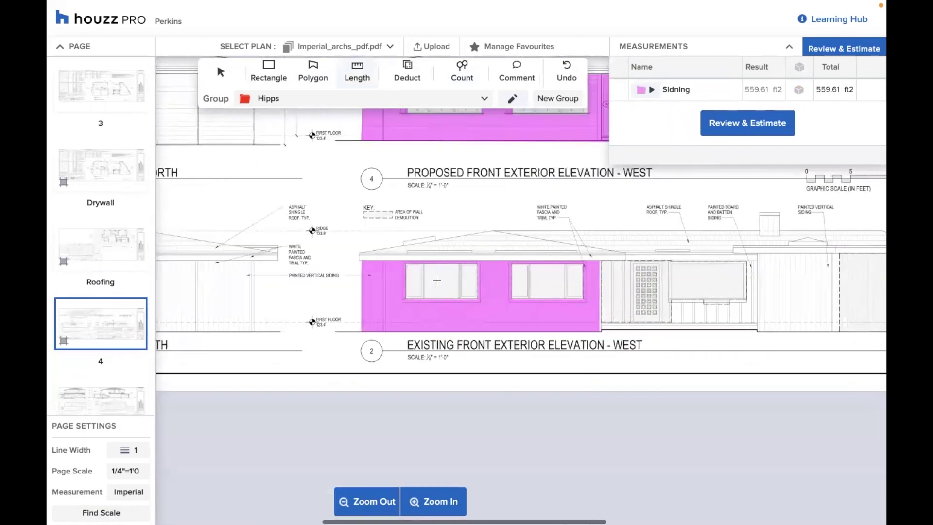
pyautogui.scroll(3, 436, 280)
pyautogui.click(101, 245)
pyautogui.click(113, 317)
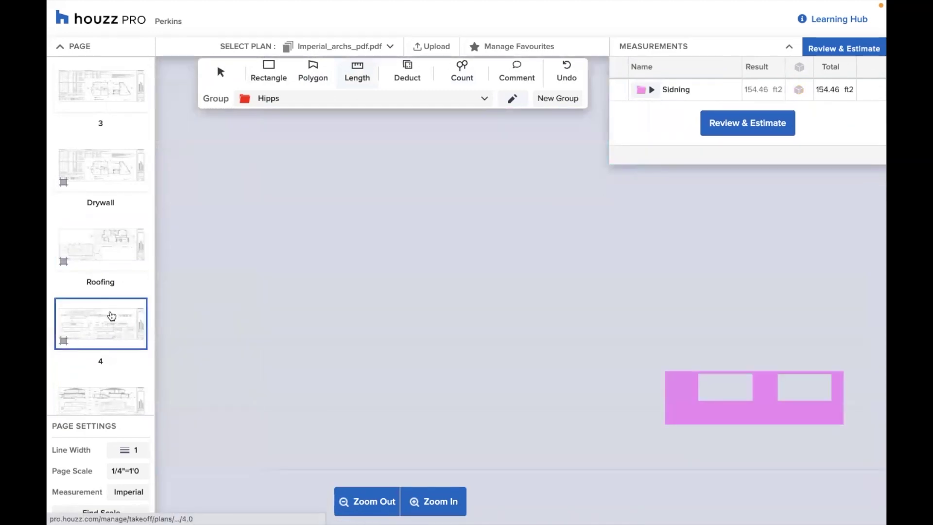
pyautogui.hscroll(1, 498, 253)
pyautogui.hscroll(10, 499, 254)
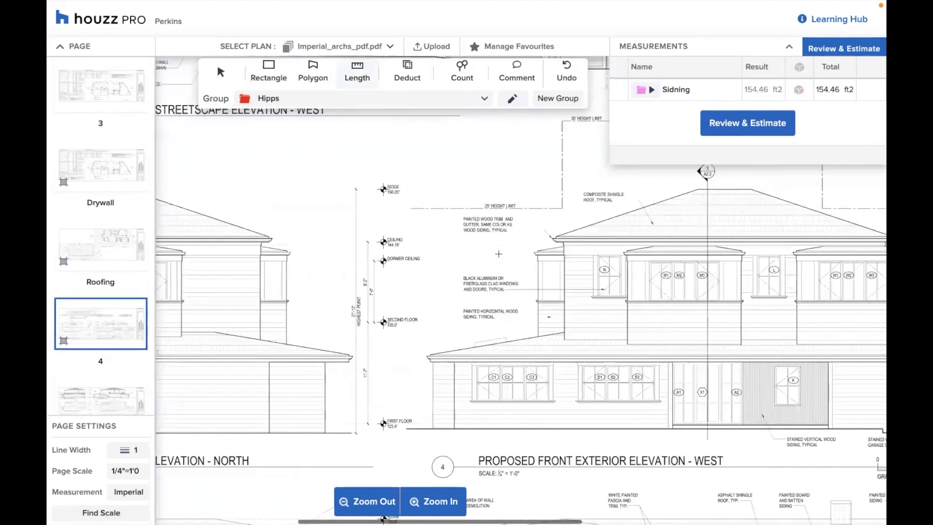
pyautogui.scroll(-2, 498, 254)
pyautogui.scroll(-3, 499, 254)
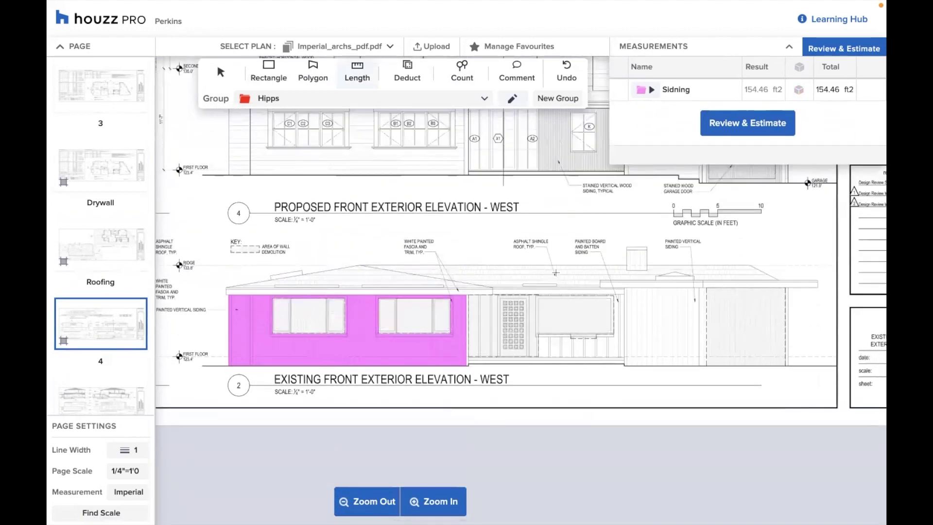
pyautogui.scroll(3, 360, 108)
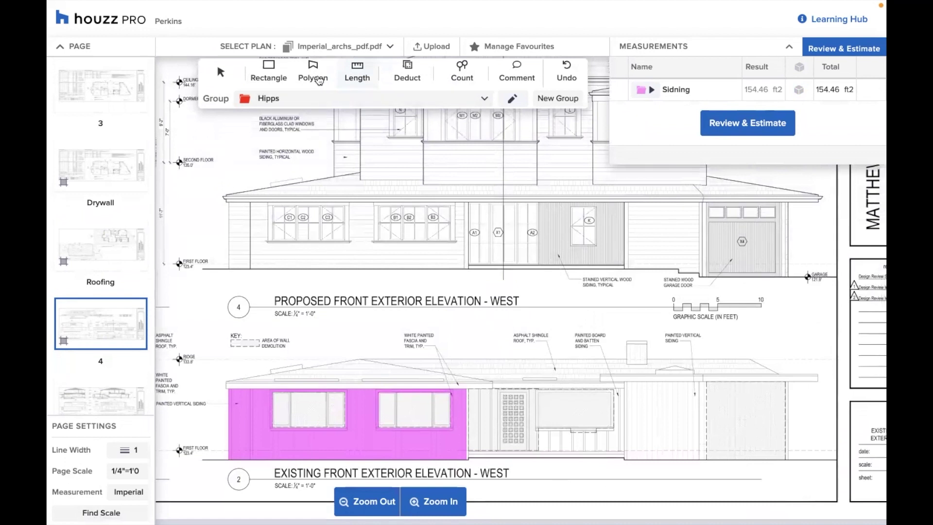
# Step: Outline the proposed west elevation wall as a 534.97 ft2 polygon in the Sidning group
pyautogui.click(313, 73)
pyautogui.click(374, 99)
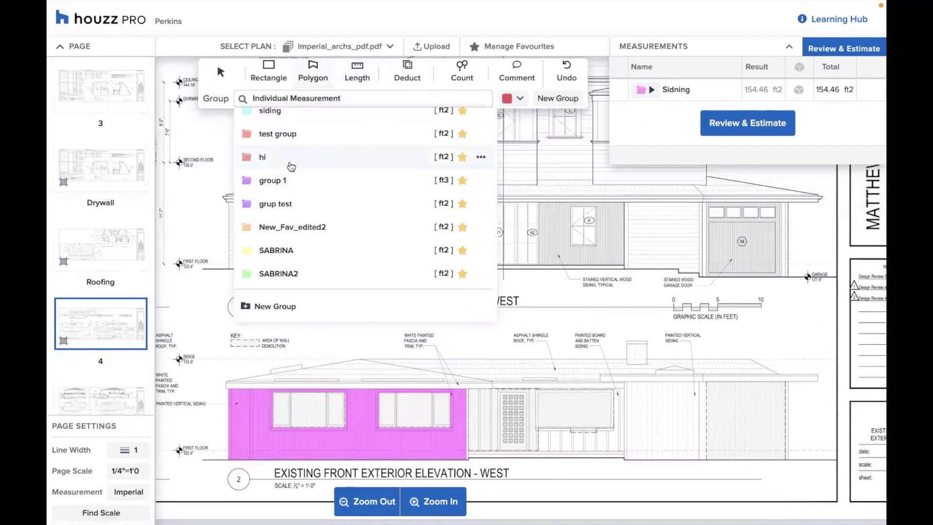
pyautogui.scroll(5, 289, 167)
pyautogui.click(281, 267)
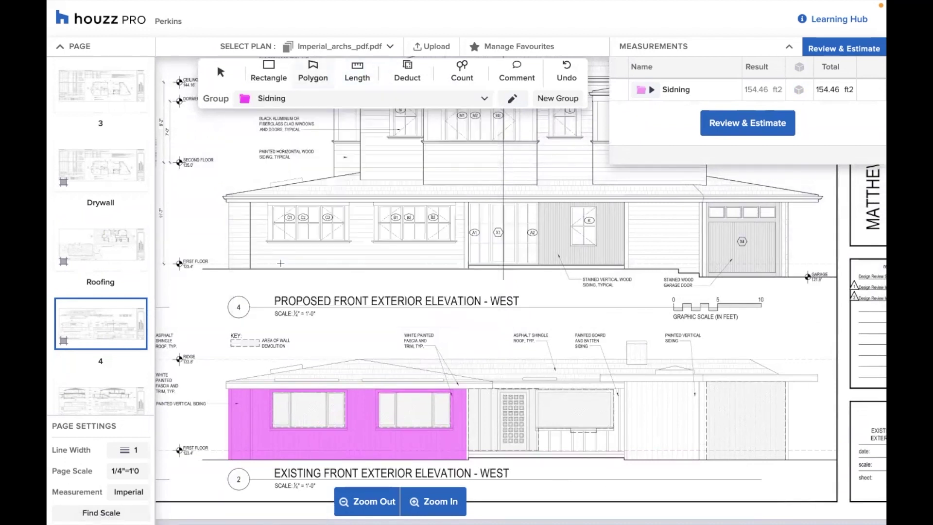
pyautogui.click(229, 267)
pyautogui.click(228, 197)
pyautogui.click(788, 201)
pyautogui.click(785, 277)
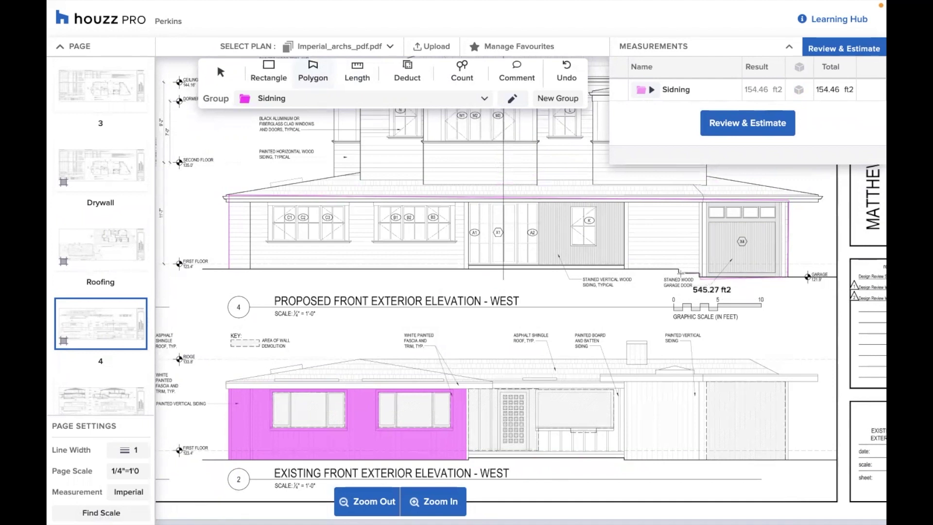
pyautogui.click(678, 273)
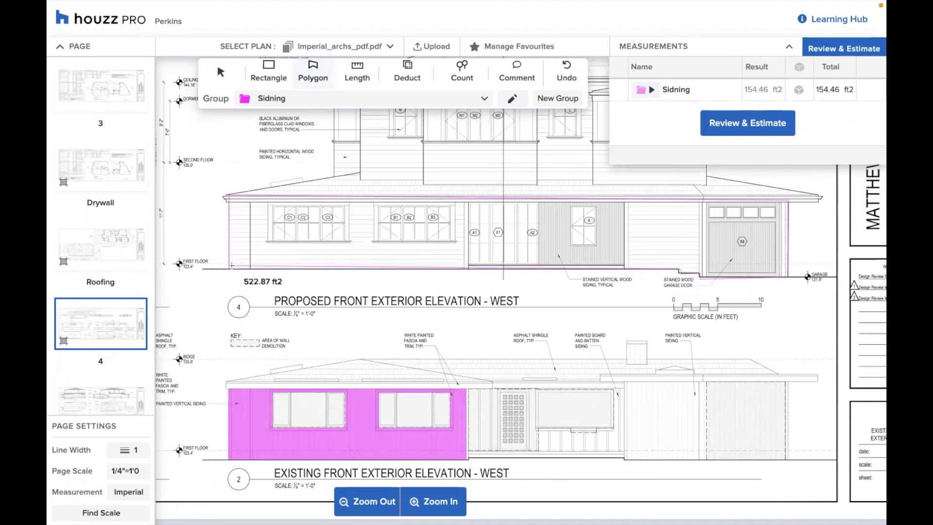
pyautogui.click(228, 268)
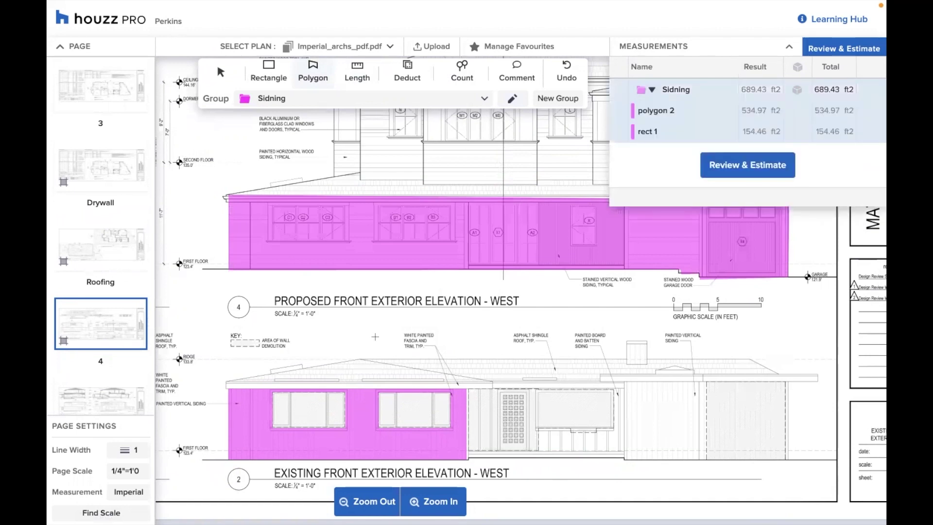
pyautogui.hscroll(2, 454, 280)
pyautogui.scroll(2, 454, 280)
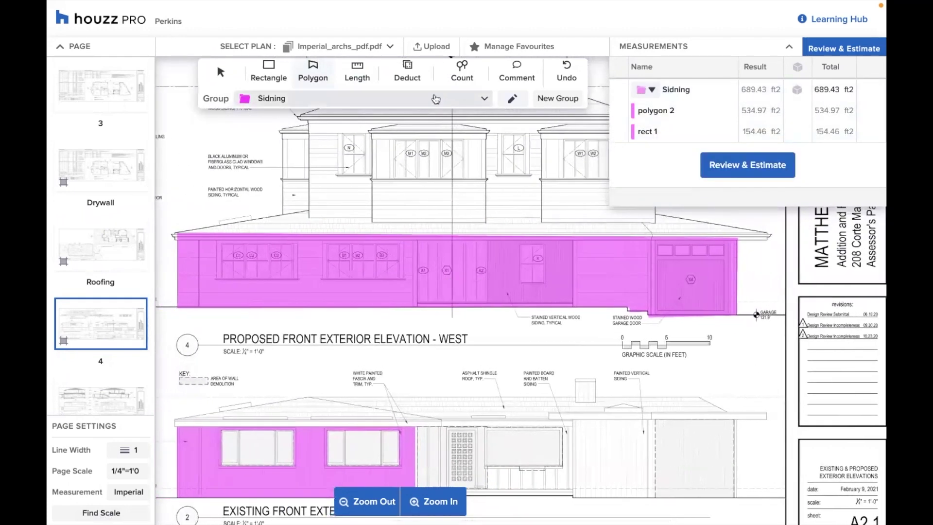
# Step: Deduct windows C1–C3, B1–B3, the door, small window and garage-door panels, leaving polygon 2 at 380.40 ft2
pyautogui.click(413, 73)
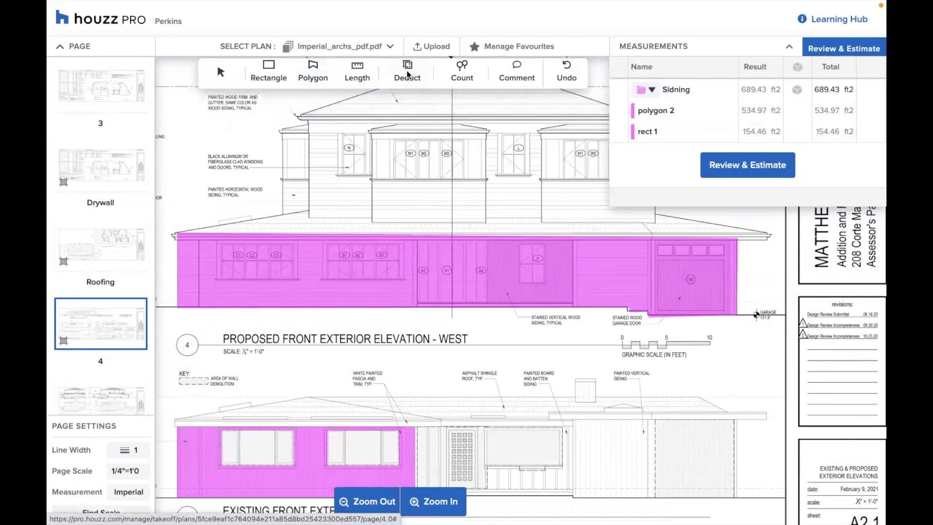
pyautogui.moveTo(219, 242); pyautogui.dragTo(296, 280)
pyautogui.moveTo(325, 241); pyautogui.dragTo(402, 278)
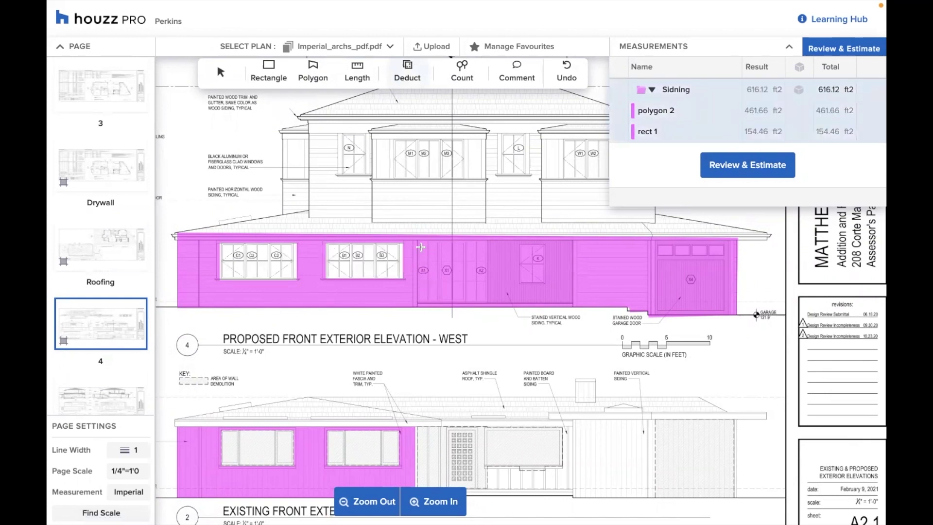
pyautogui.moveTo(417, 242); pyautogui.dragTo(486, 304)
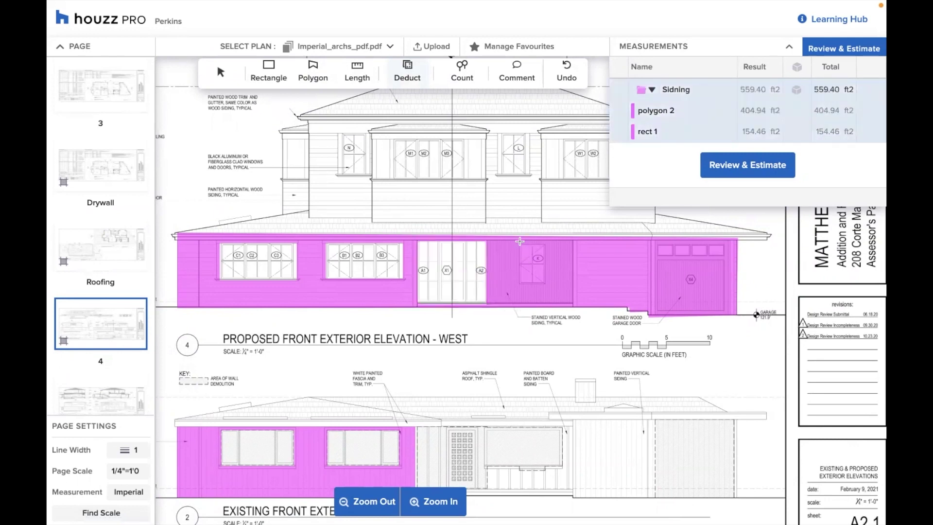
pyautogui.moveTo(521, 242); pyautogui.dragTo(546, 282)
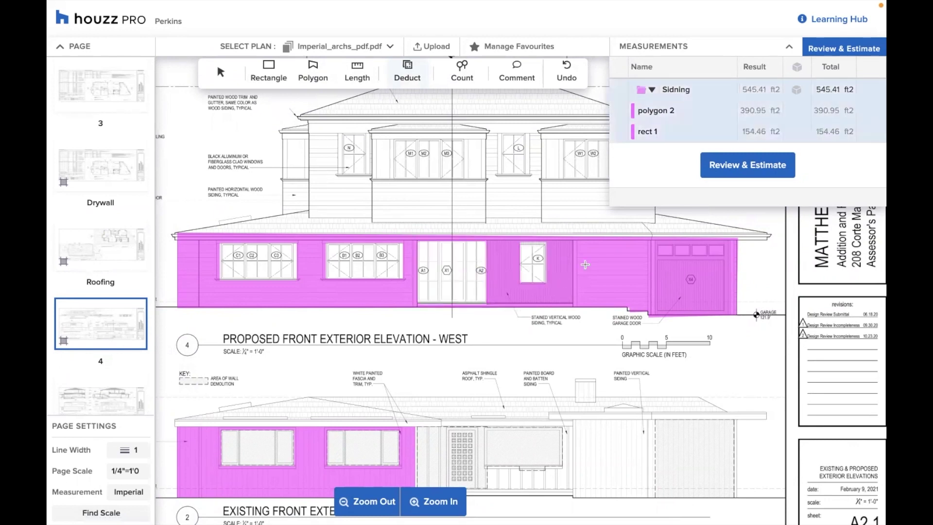
pyautogui.moveTo(656, 244); pyautogui.dragTo(725, 256)
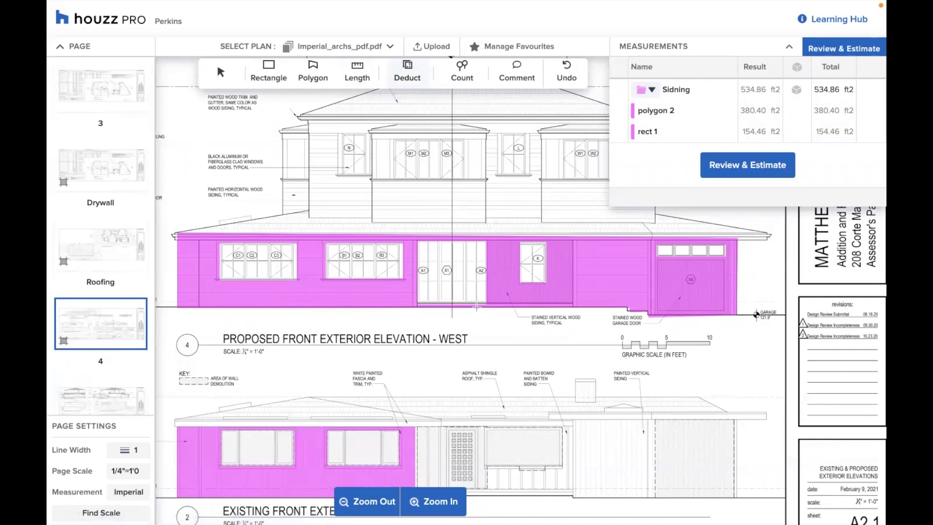
pyautogui.scroll(-1, 475, 306)
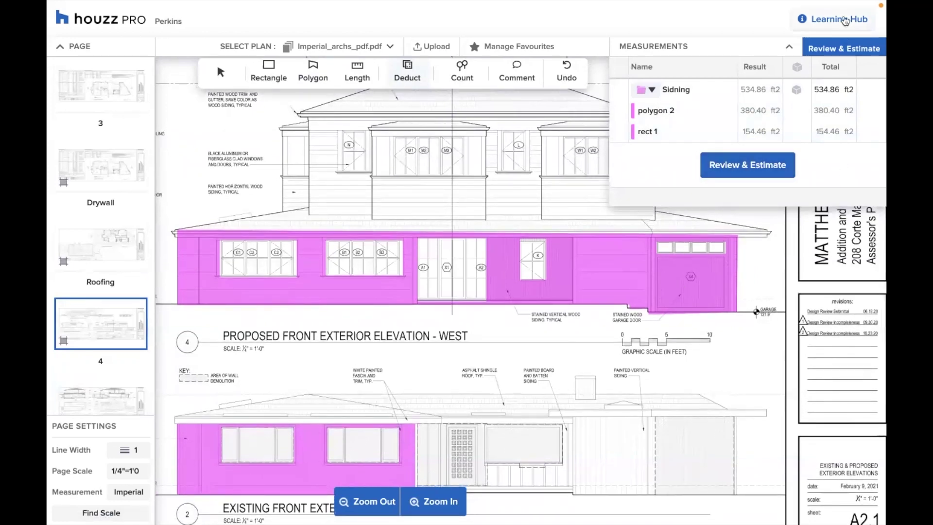
# Step: Review the All measurements table for Imperial_archs_pdf.pdf, checking every page's groups and totals
pyautogui.click(846, 50)
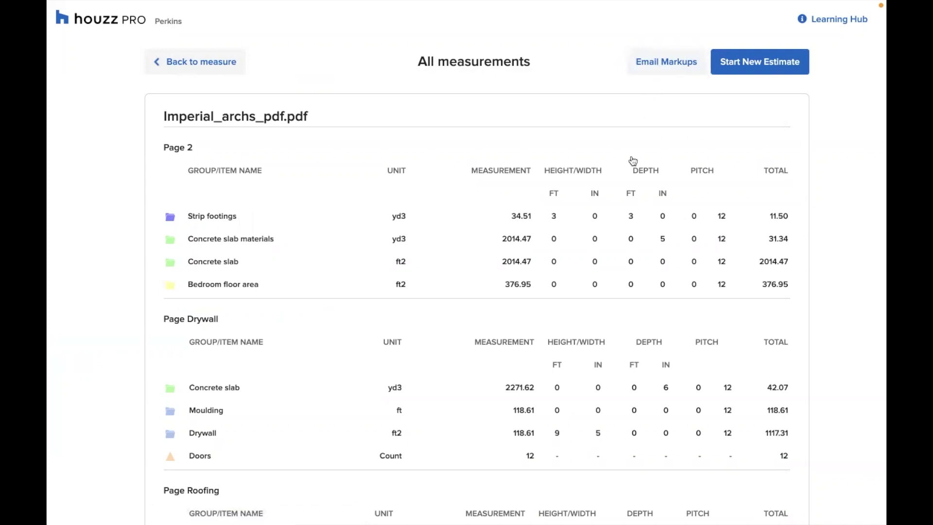
pyautogui.scroll(-1, 632, 160)
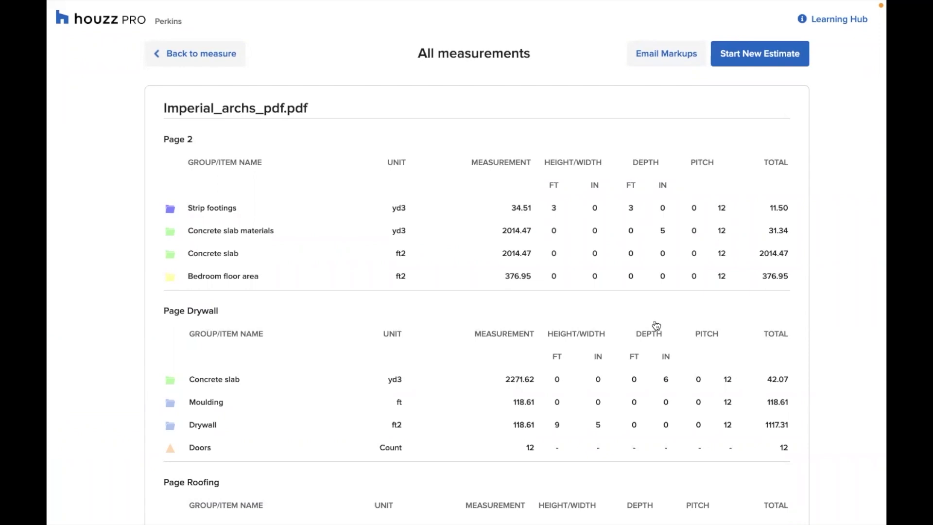
pyautogui.scroll(-2, 719, 185)
pyautogui.scroll(-3, 719, 184)
pyautogui.scroll(5, 719, 184)
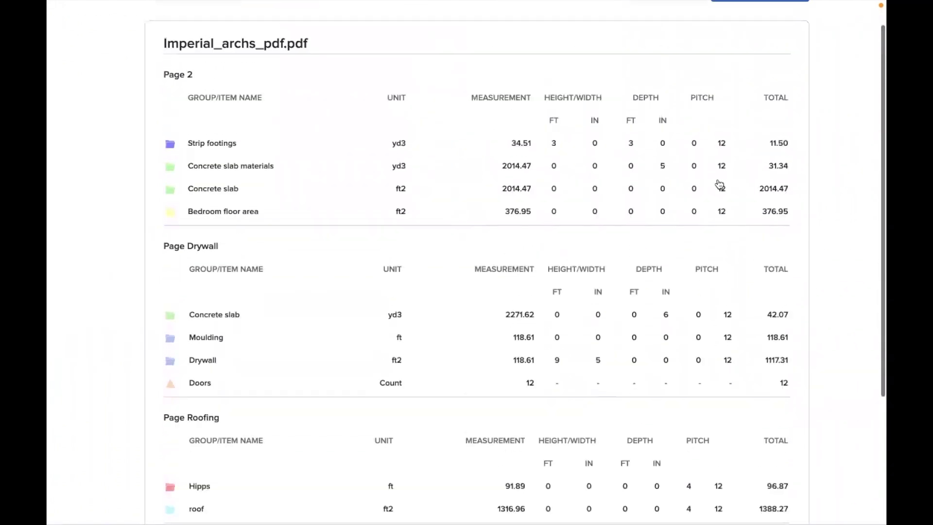
pyautogui.scroll(-1, 255, 210)
pyautogui.scroll(1, 255, 210)
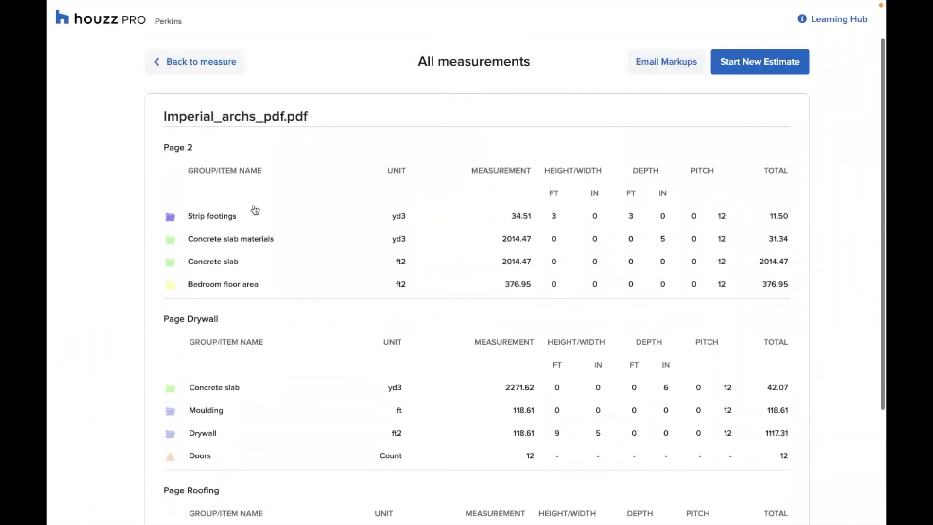
# Step: Start a new estimate with Combine Groups, adding the takeoffs as a Takeoffs section
pyautogui.click(757, 67)
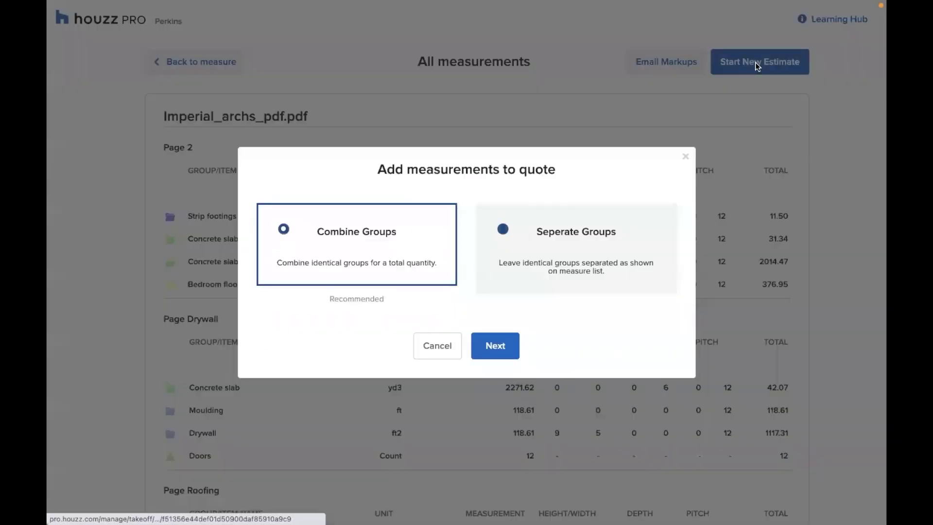
pyautogui.click(510, 351)
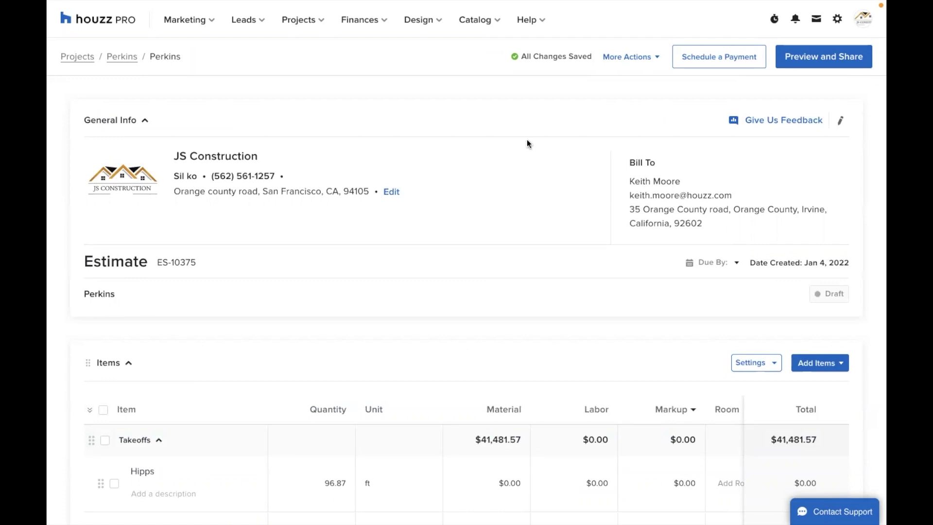
pyautogui.scroll(-3, 534, 191)
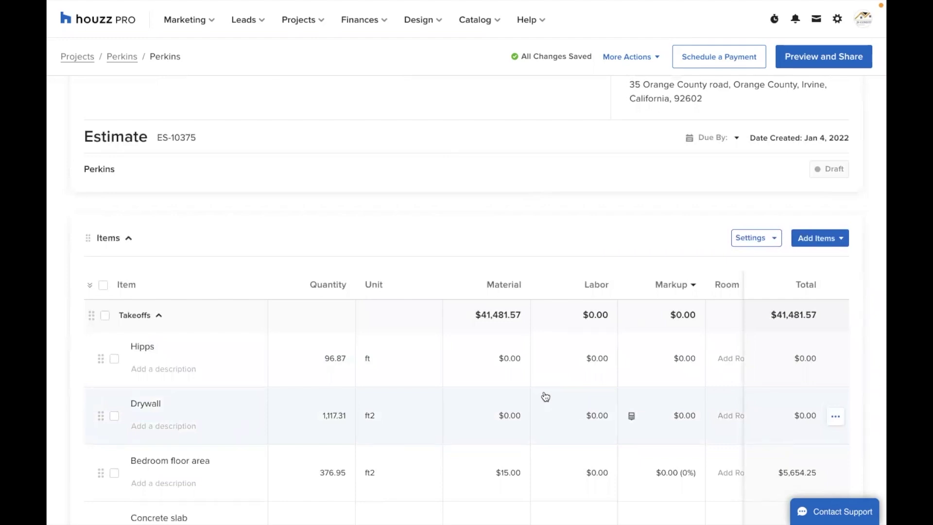
pyautogui.scroll(3, 545, 396)
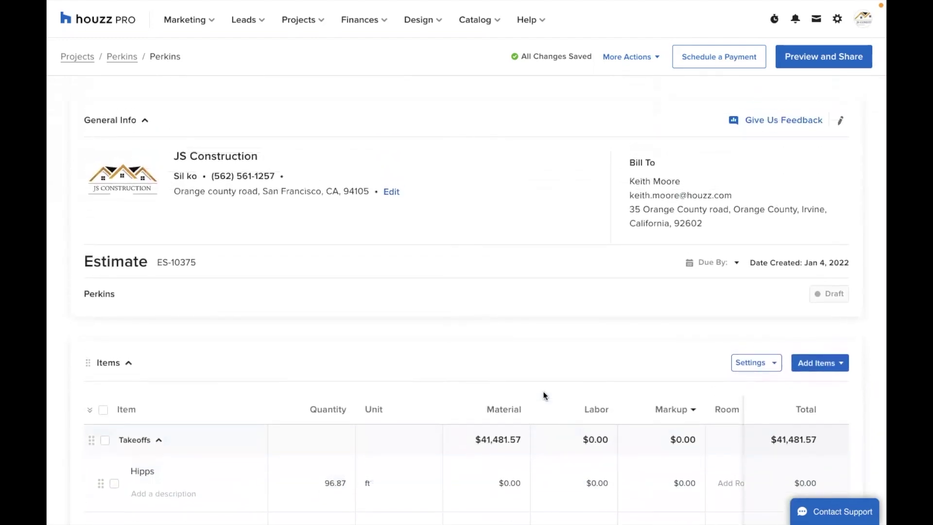
pyautogui.moveTo(103, 181)
pyautogui.scroll(-4, 439, 152)
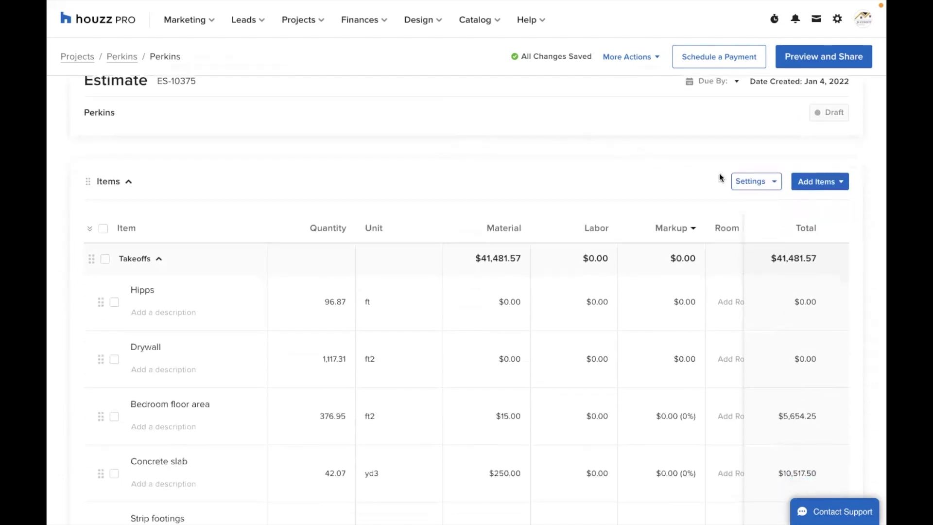
# Step: Hide the Labor column from the estimate's items table
pyautogui.click(743, 181)
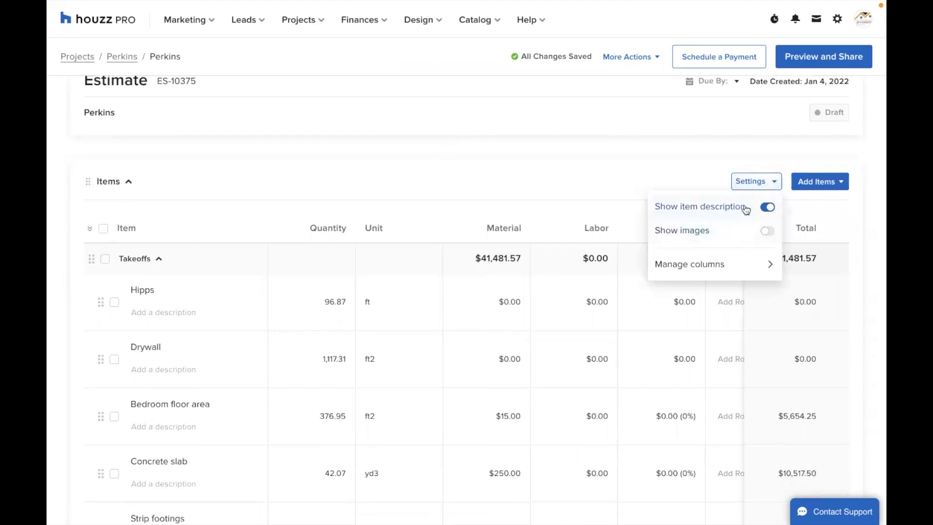
pyautogui.moveTo(706, 274)
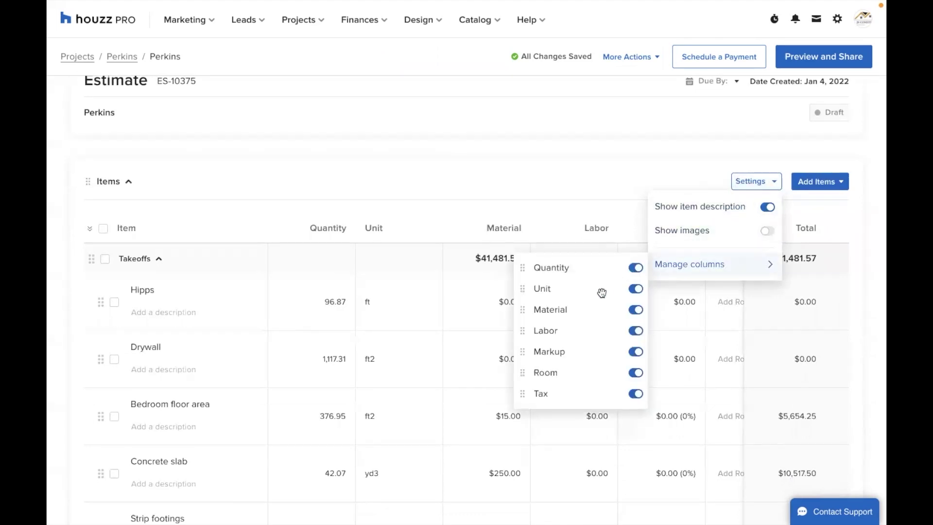
pyautogui.click(635, 334)
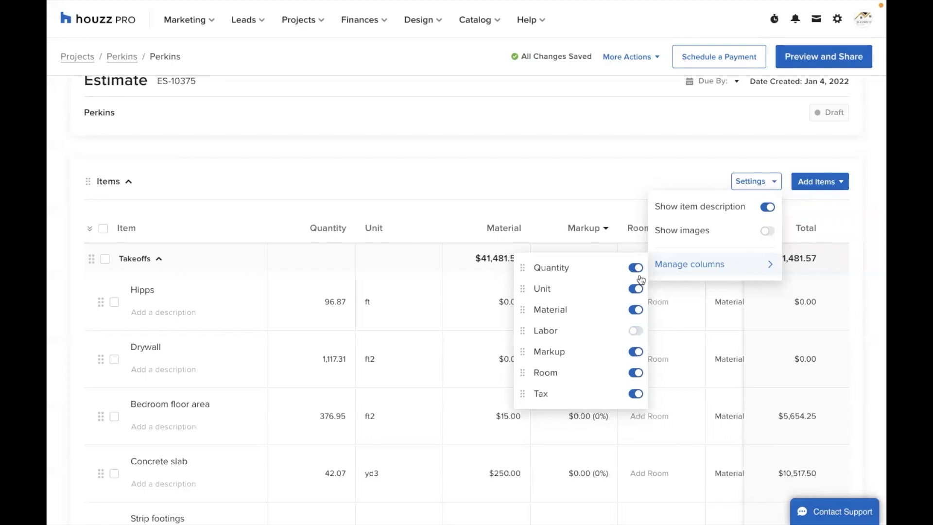
pyautogui.click(661, 171)
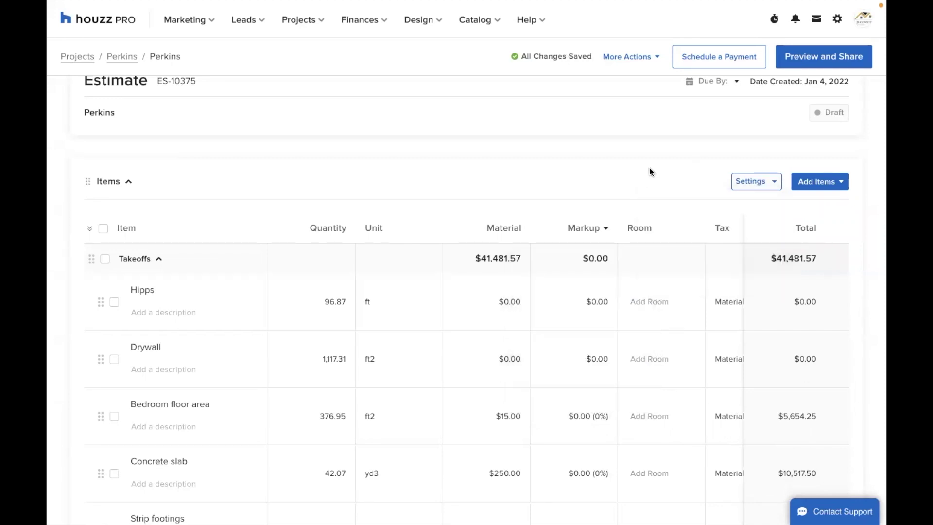
pyautogui.scroll(-1, 460, 313)
pyautogui.scroll(1, 460, 307)
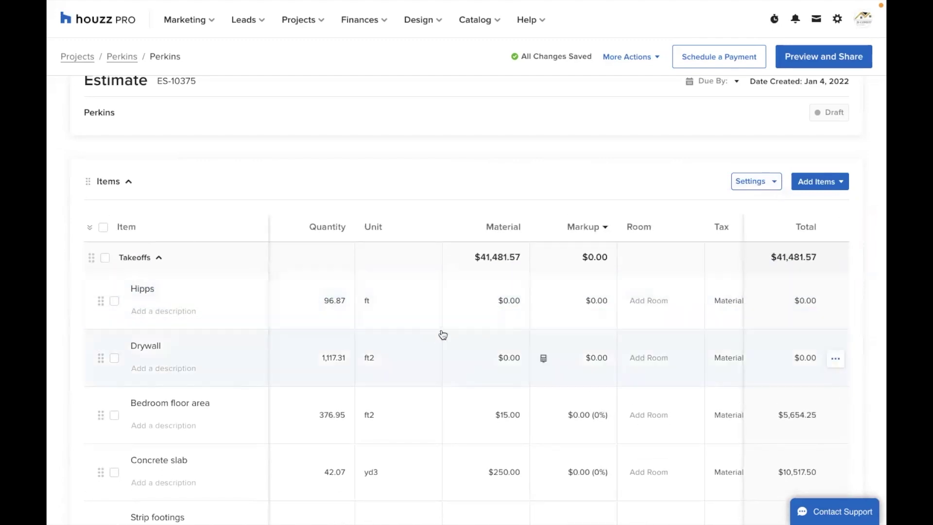
# Step: Price Hipps material at $20.00 and Drywall at $2.50, bringing Takeoffs to $46,212.25
pyautogui.click(503, 300)
pyautogui.write('20')
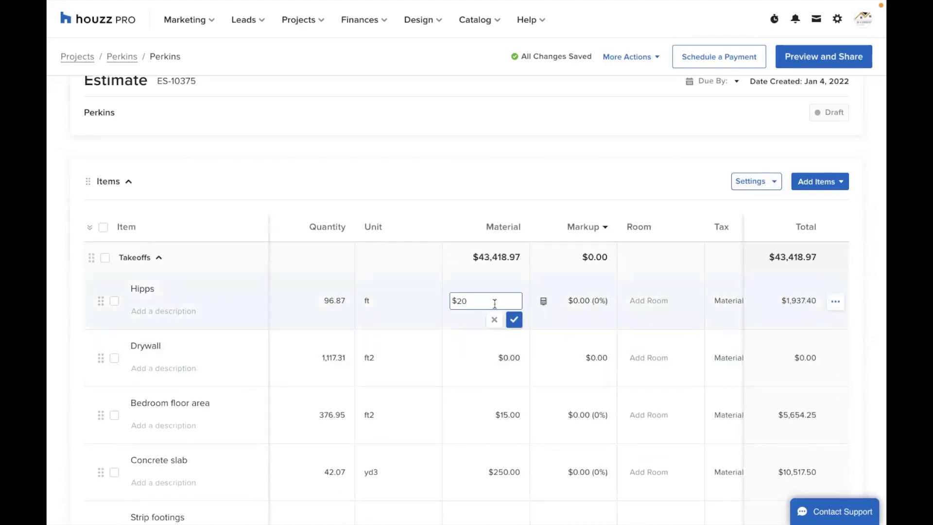
pyautogui.click(485, 357)
pyautogui.write('2.5')
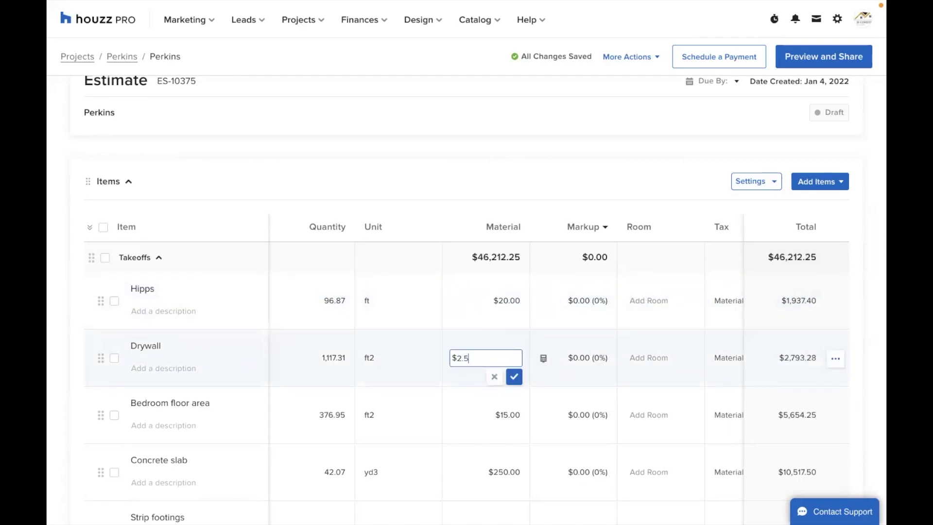
pyautogui.click(514, 377)
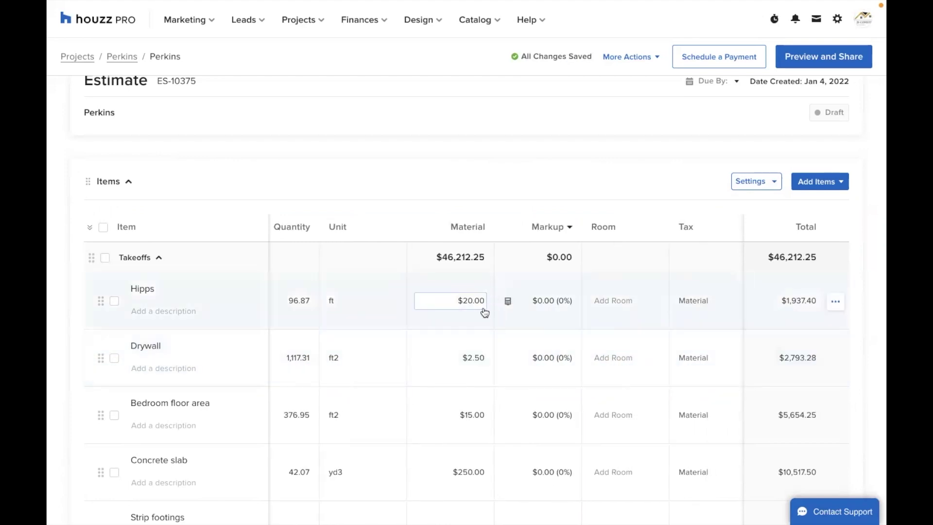
pyautogui.hscroll(1, 513, 389)
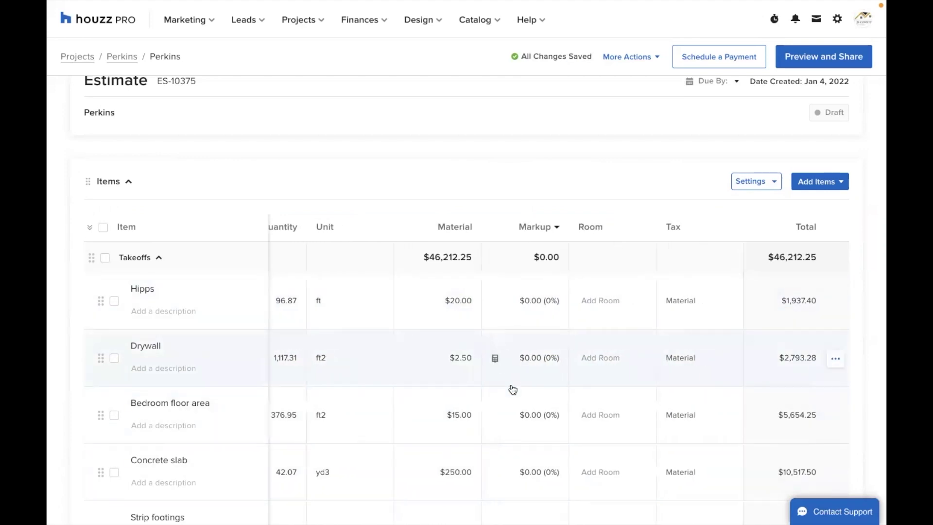
pyautogui.scroll(-1, 513, 389)
pyautogui.scroll(-5, 512, 388)
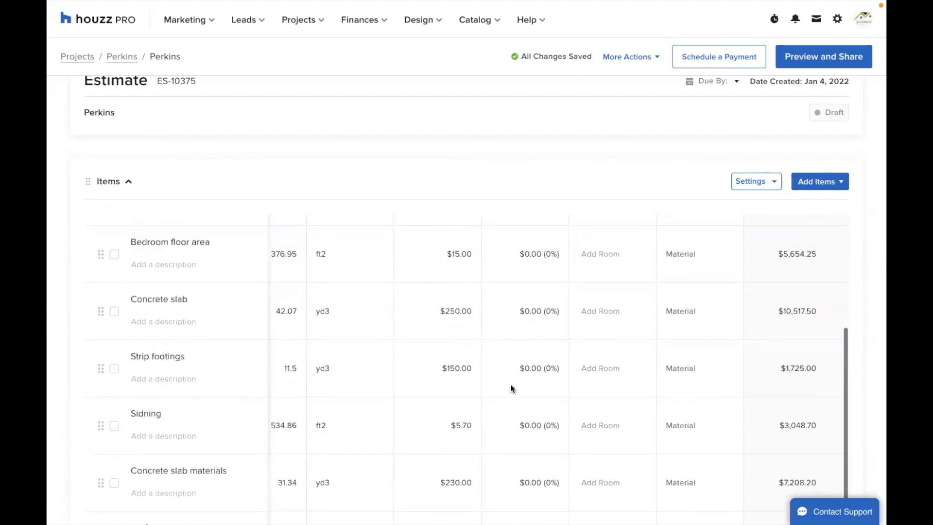
pyautogui.scroll(-2, 513, 388)
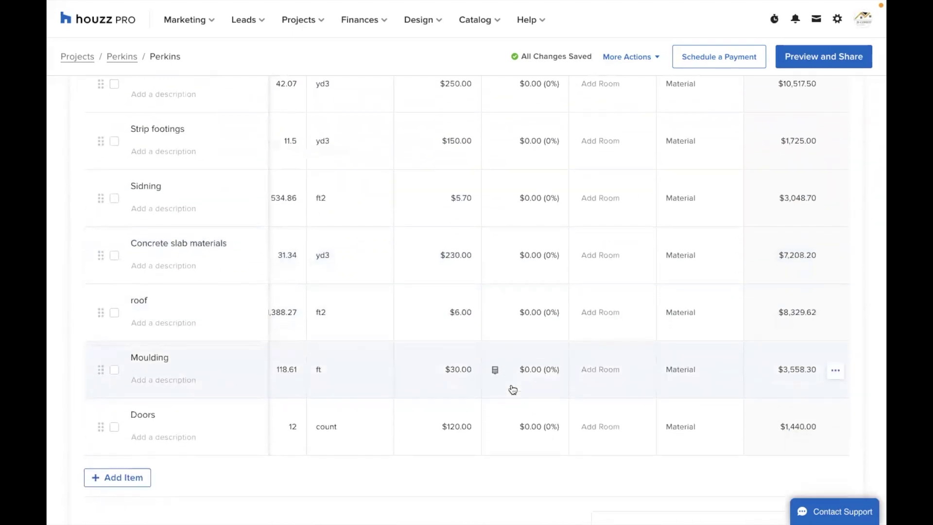
pyautogui.scroll(5, 512, 388)
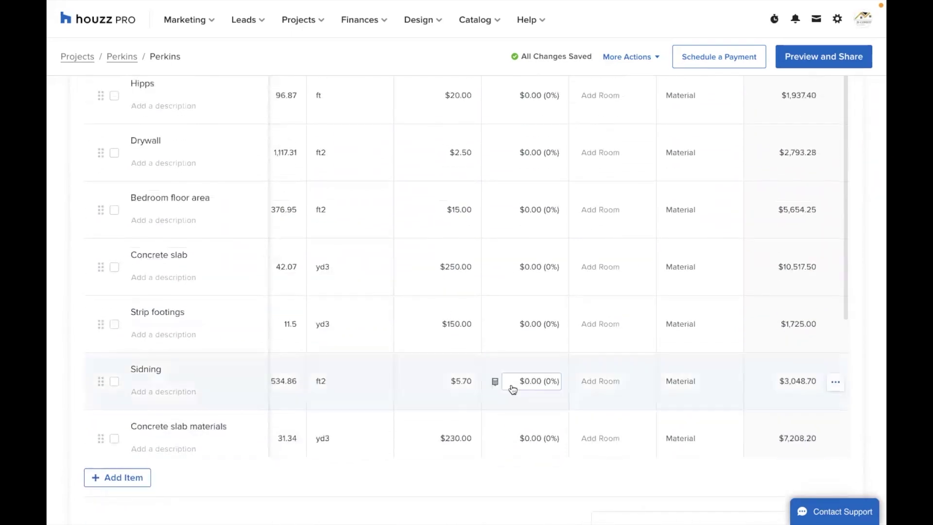
pyautogui.scroll(8, 513, 389)
pyautogui.scroll(-2, 512, 388)
pyautogui.scroll(-1, 513, 388)
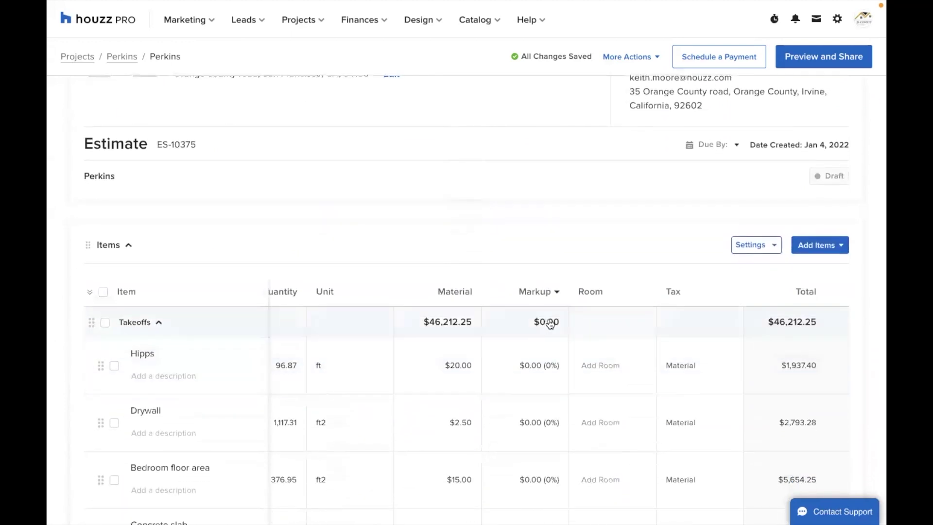
# Step: Apply a 10% default markup ($4,621.23) to all takeoff items, totalling $50,833.48
pyautogui.click(548, 321)
pyautogui.click(550, 318)
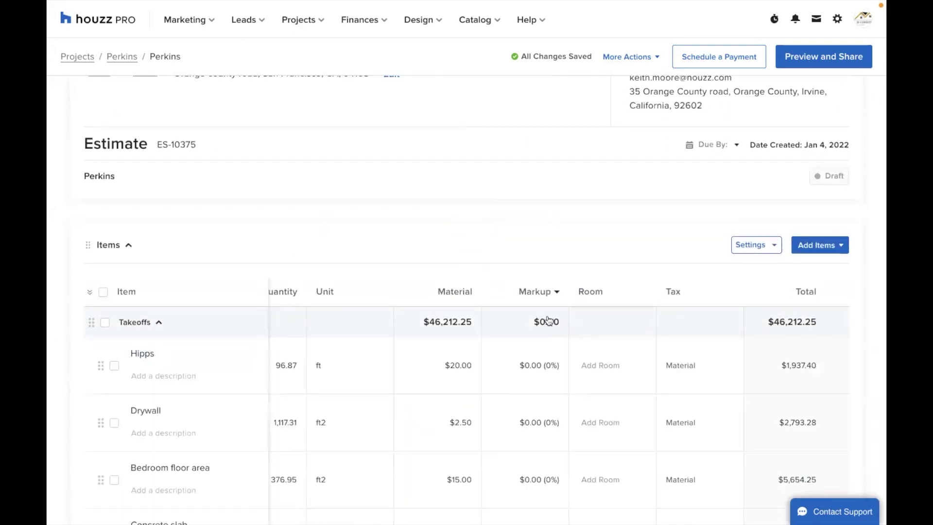
pyautogui.click(552, 291)
pyautogui.doubleClick(498, 353)
pyautogui.write('15')
pyautogui.click(538, 379)
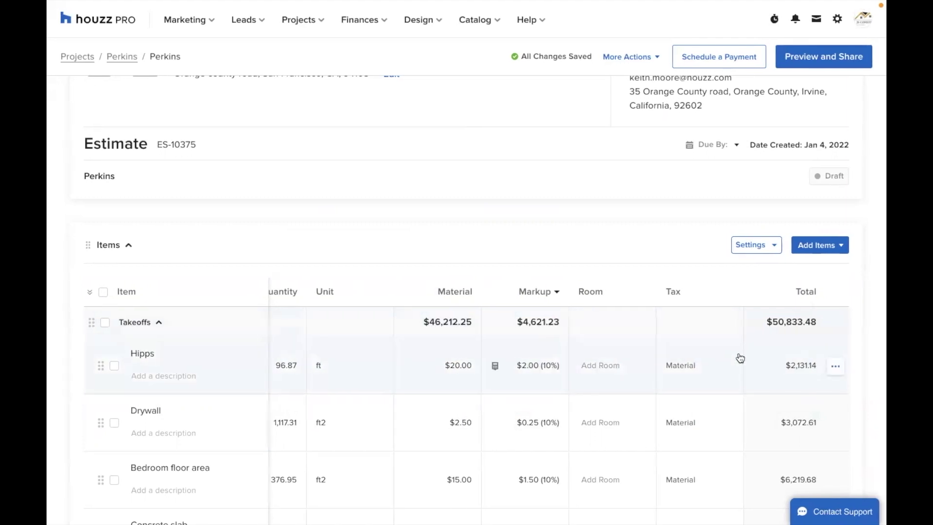
pyautogui.scroll(-3, 542, 417)
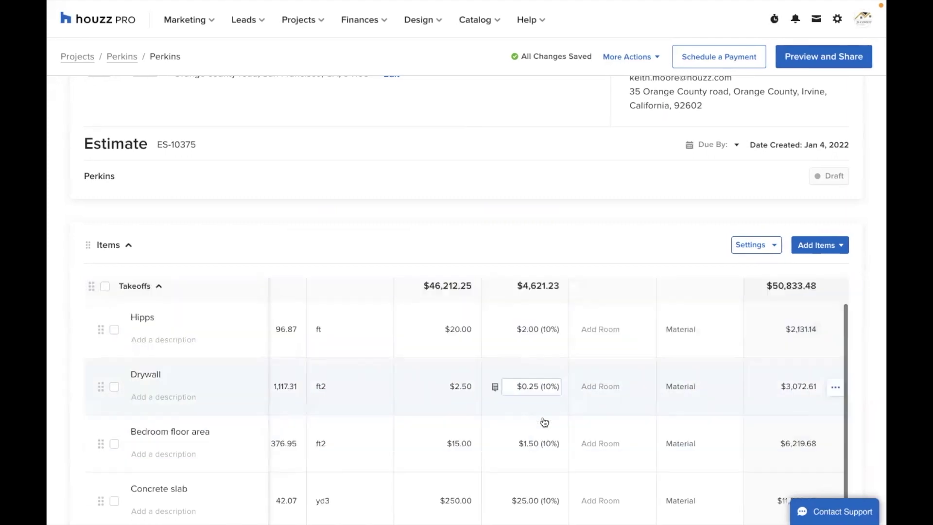
pyautogui.scroll(-2, 544, 420)
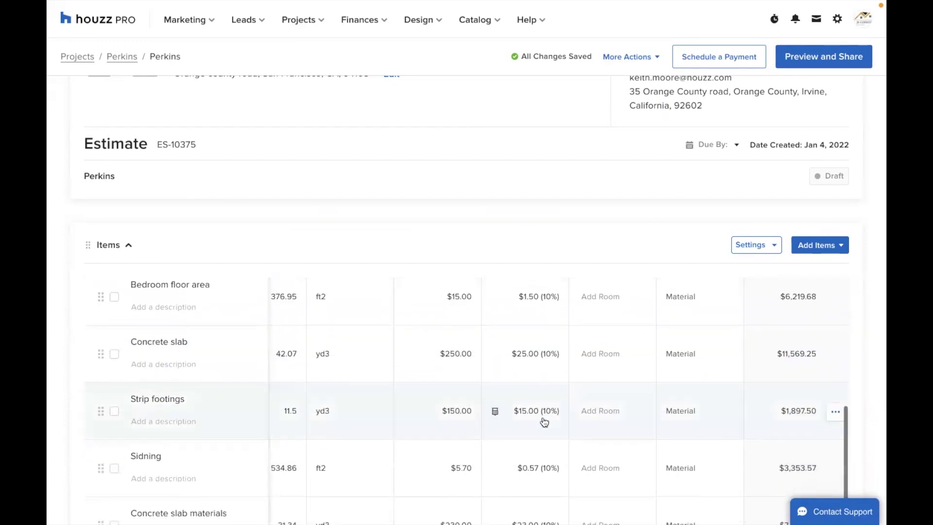
pyautogui.scroll(-6, 543, 417)
pyautogui.scroll(-2, 543, 419)
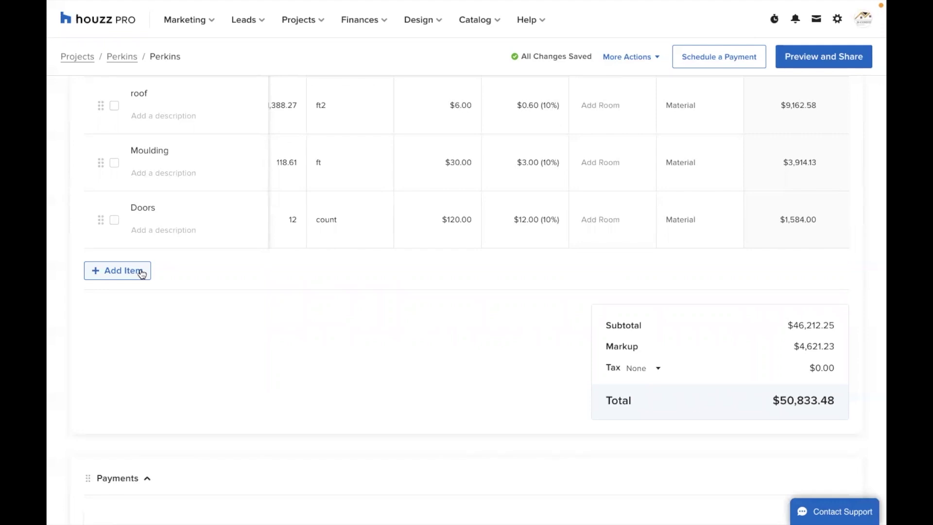
pyautogui.scroll(-9, 141, 272)
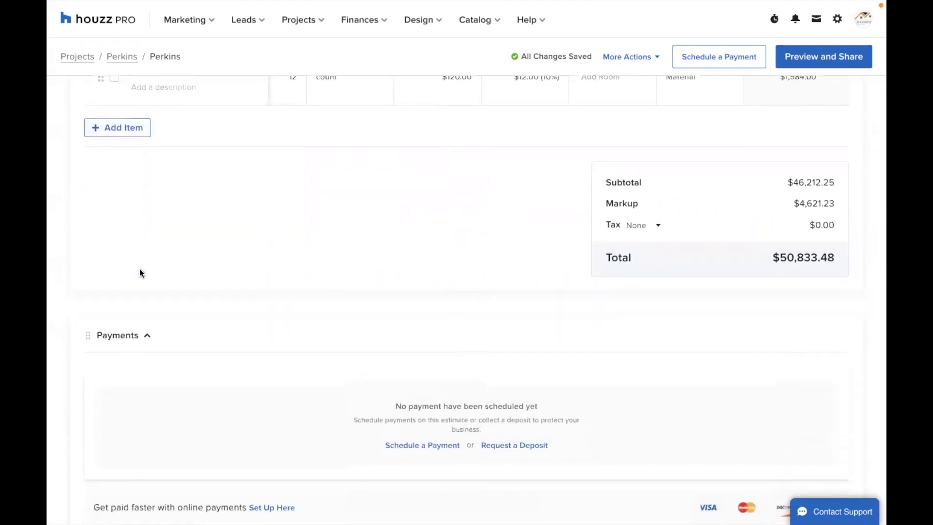
pyautogui.scroll(2, 140, 273)
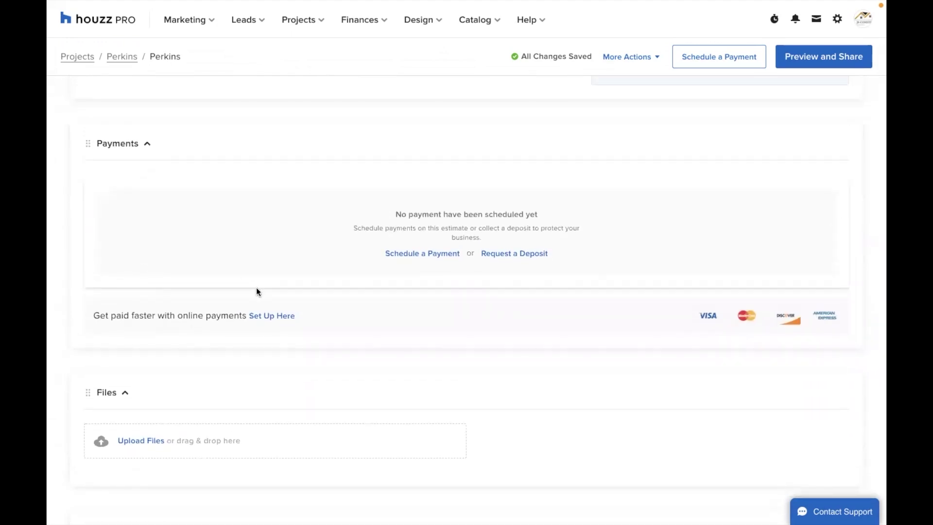
pyautogui.scroll(-3, 488, 265)
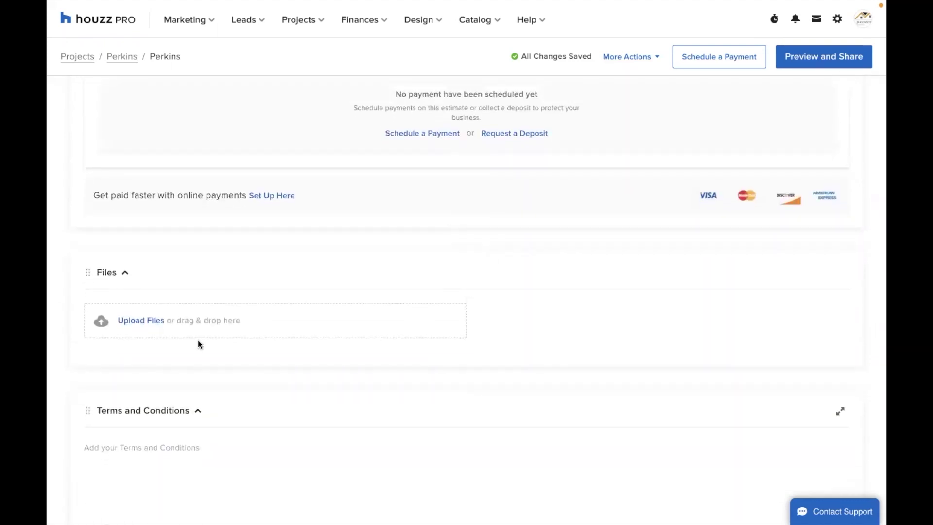
pyautogui.scroll(-4, 198, 340)
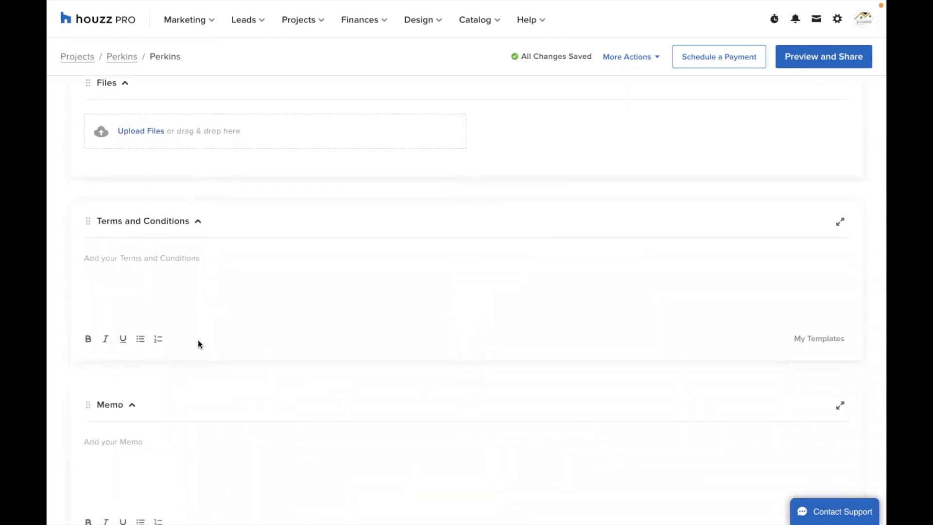
pyautogui.scroll(-6, 198, 343)
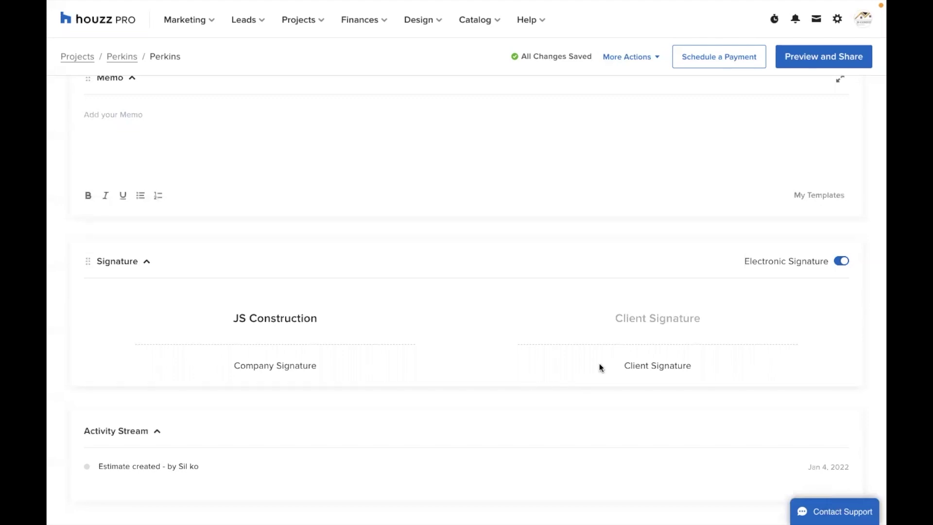
pyautogui.scroll(20, 599, 363)
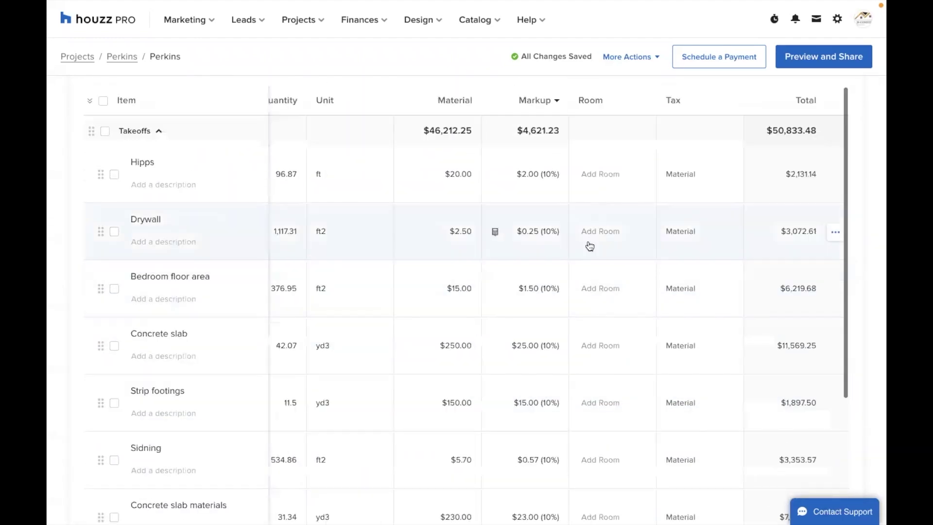
pyautogui.scroll(10, 573, 244)
# Step: Preview the estimate down to the $50,833.48 total, balance and signature lines
pyautogui.click(840, 61)
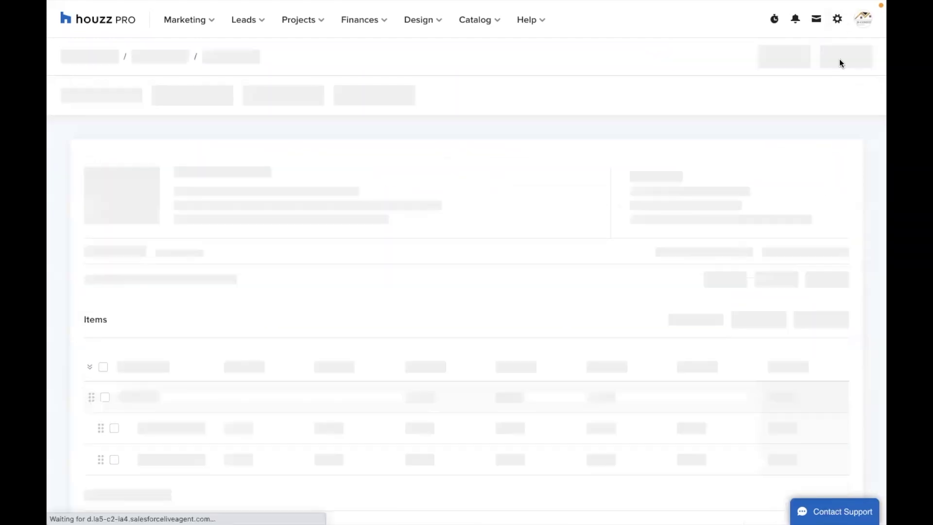
pyautogui.scroll(-2, 605, 275)
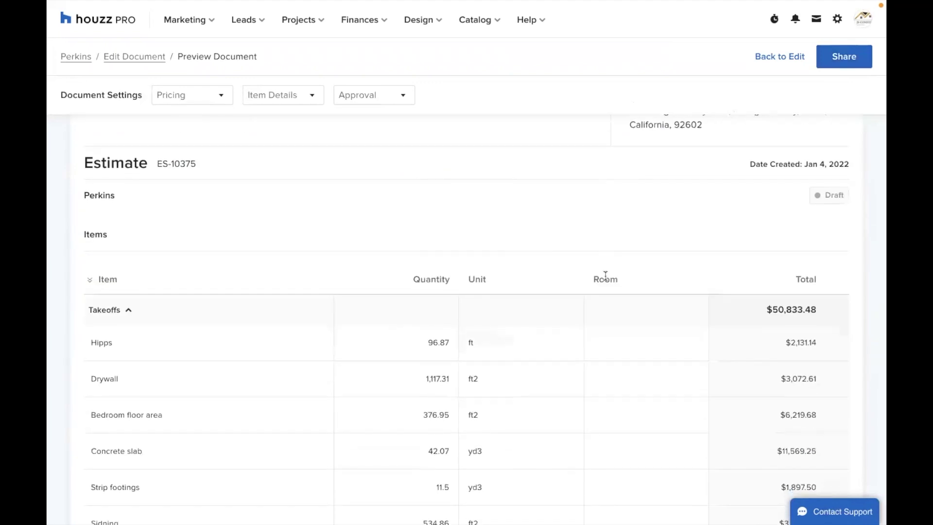
pyautogui.scroll(-4, 604, 276)
pyautogui.scroll(5, 606, 279)
pyautogui.scroll(-3, 605, 279)
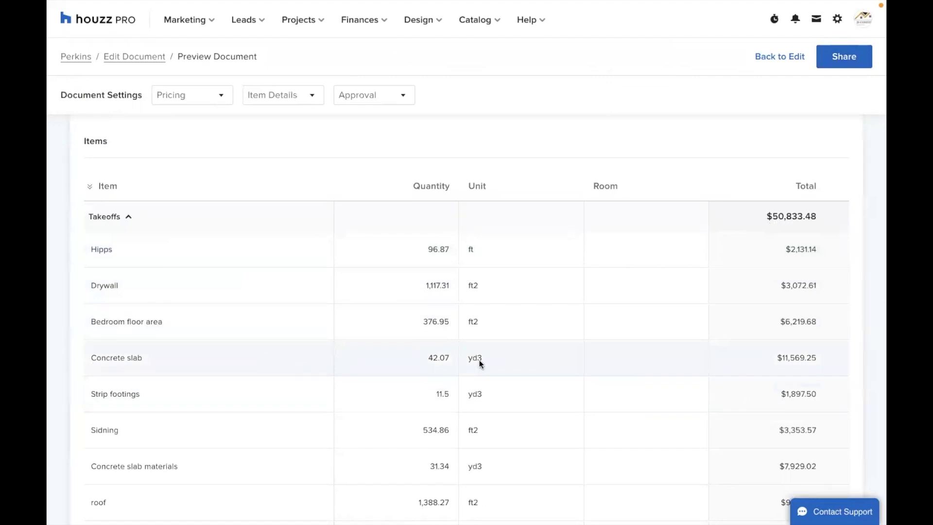
pyautogui.scroll(-5, 479, 359)
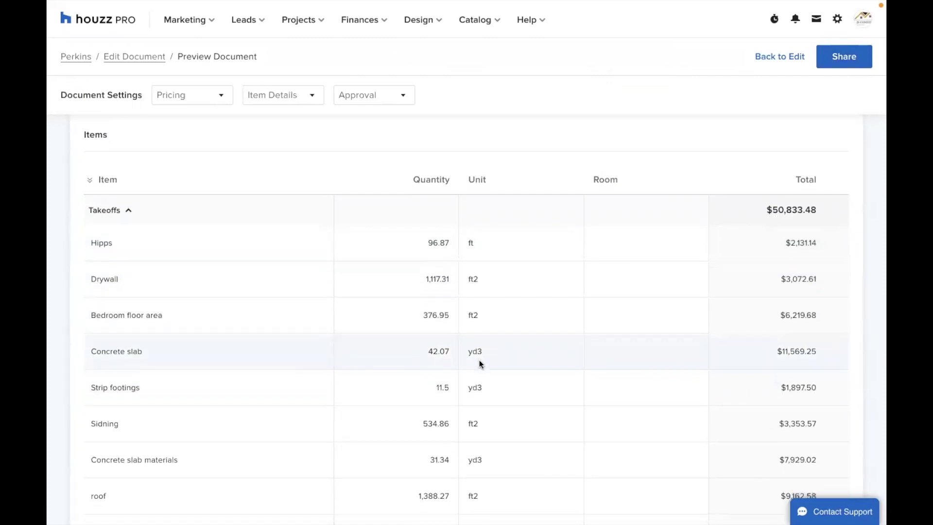
pyautogui.scroll(-4, 479, 359)
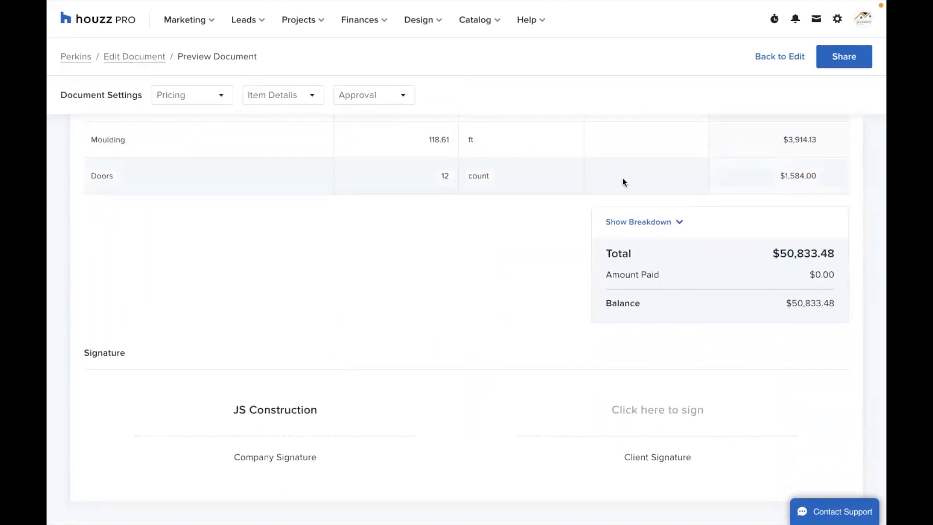
# Step: Switch the estimate's Share Details to link sharing and select the shareable client URL for copying
pyautogui.click(841, 61)
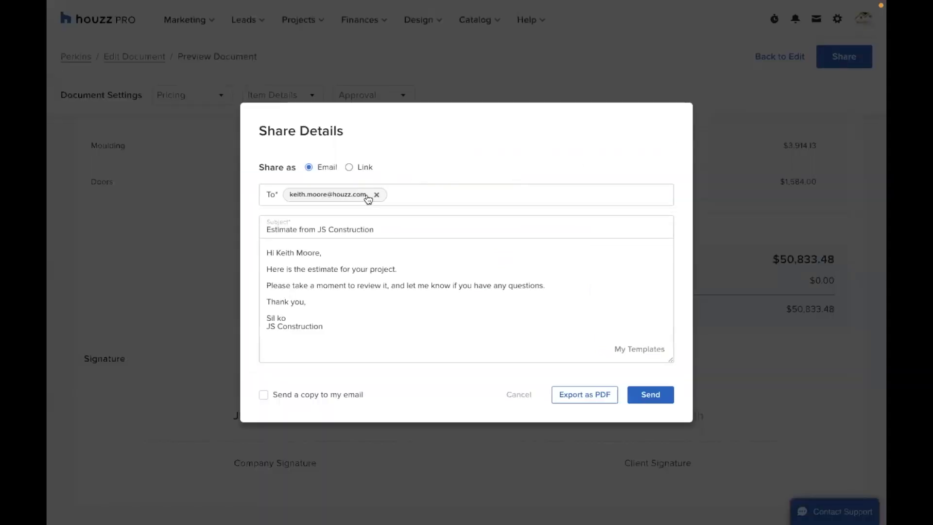
pyautogui.click(349, 167)
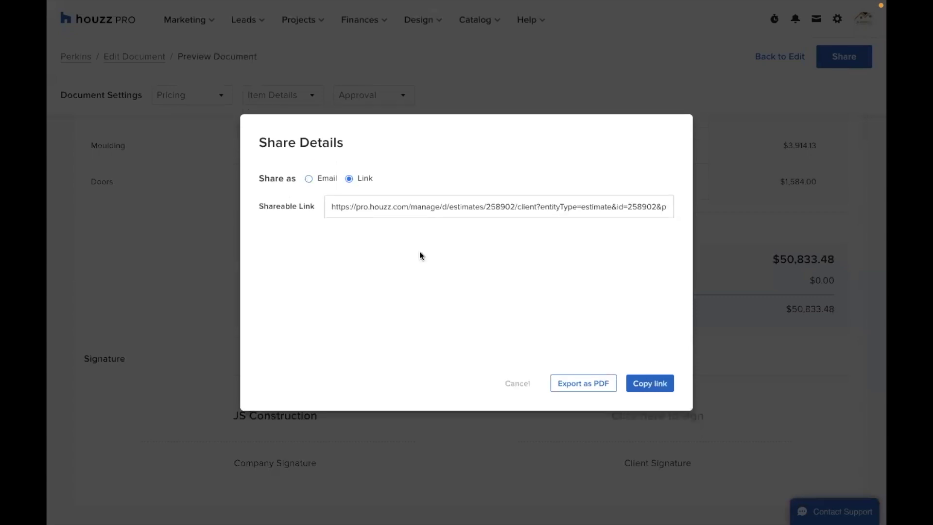
pyautogui.click(457, 212)
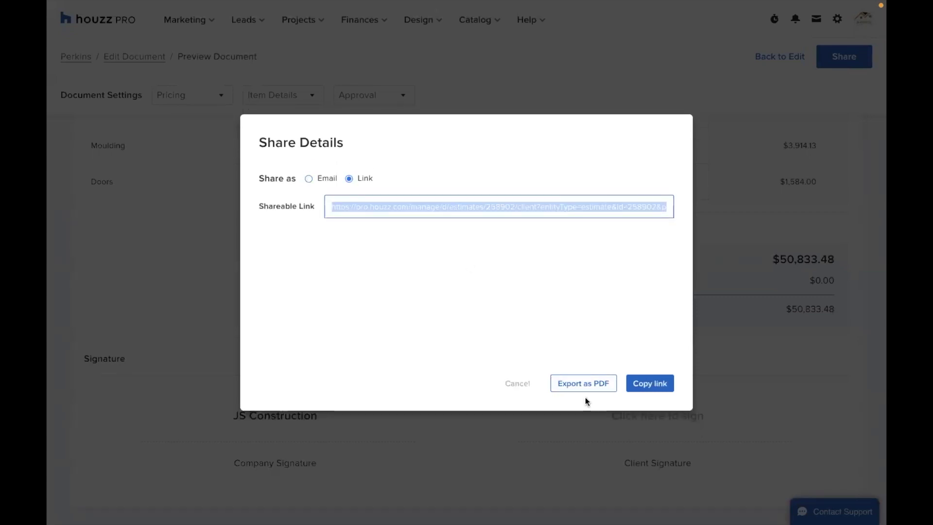